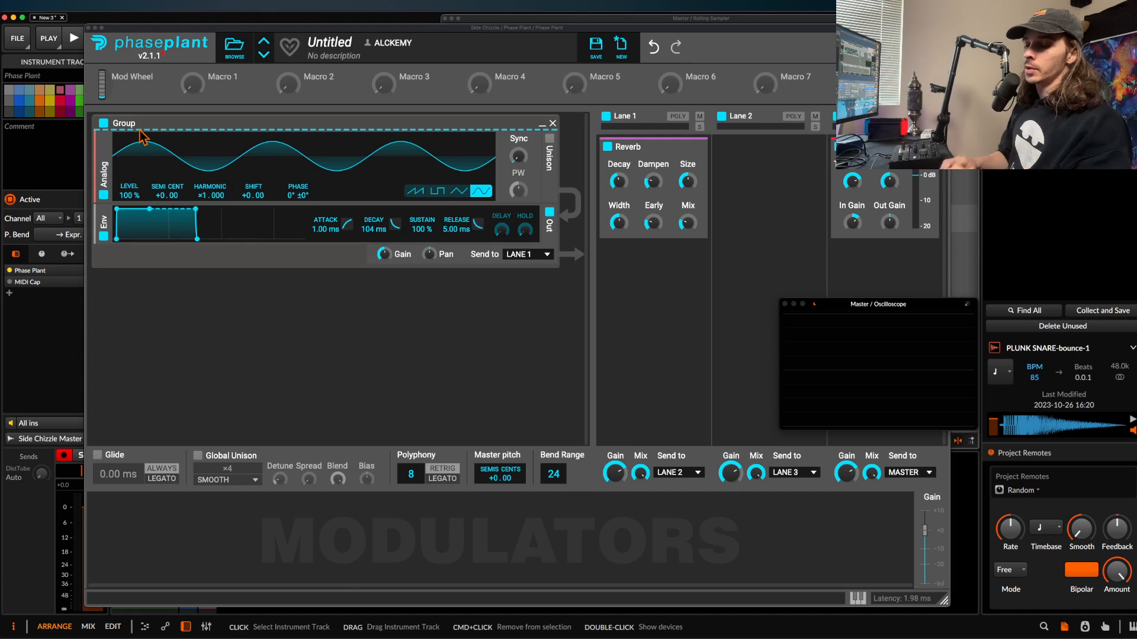
Lower the Analog oscillator's level to 0% and add an LFO that modulates this level.
{"action": "left_click", "coordinate": [249, 528]}
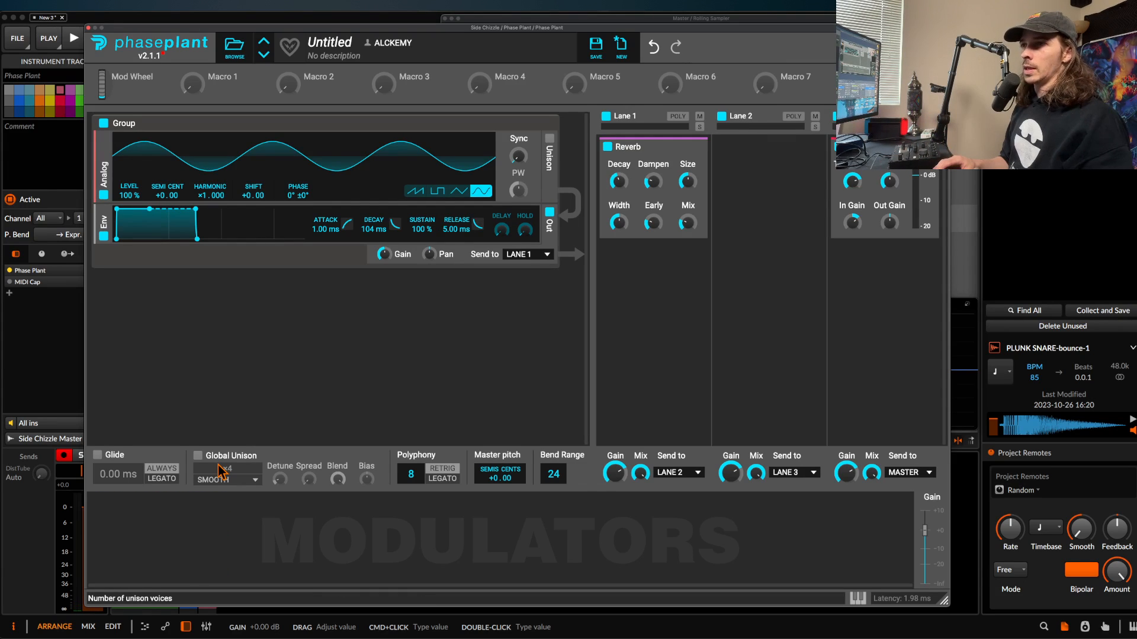
{"action": "left_click_drag", "start_coordinate": [130, 196], "coordinate": [135, 248]}
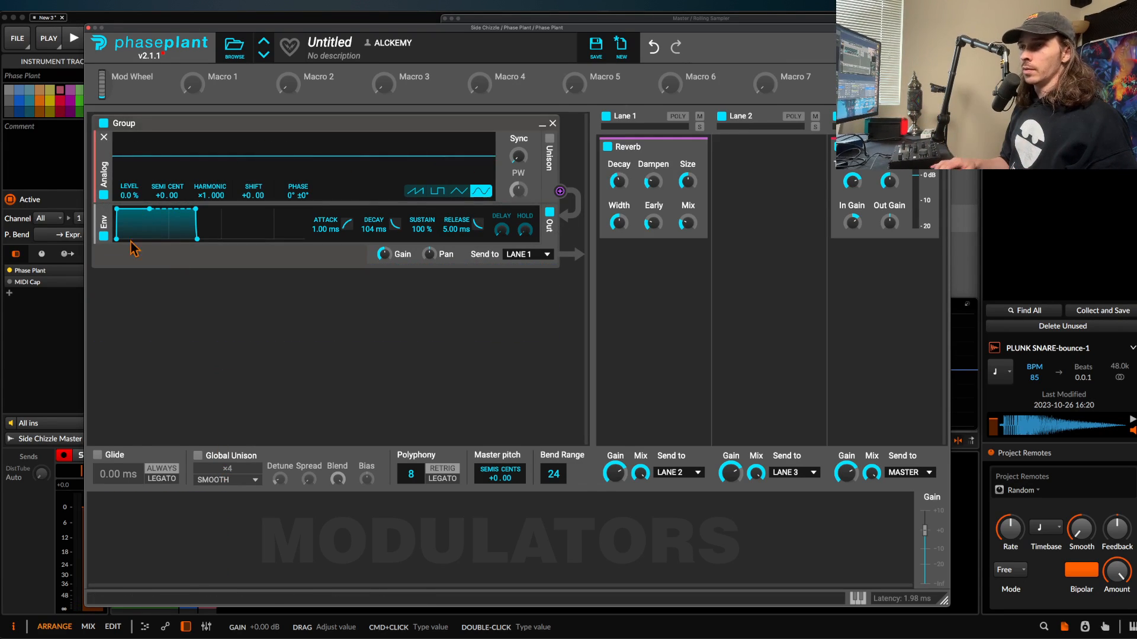
{"action": "left_click", "coordinate": [138, 525]}
{"action": "left_click", "coordinate": [157, 506]}
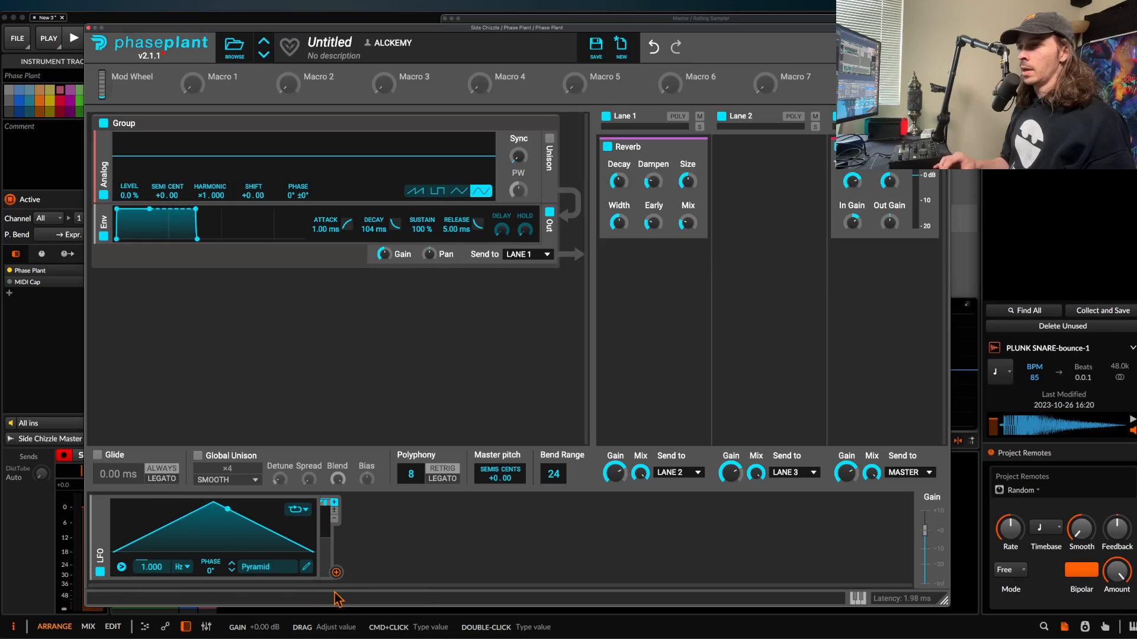
{"action": "left_click", "coordinate": [336, 573]}
{"action": "left_click", "coordinate": [130, 203]}
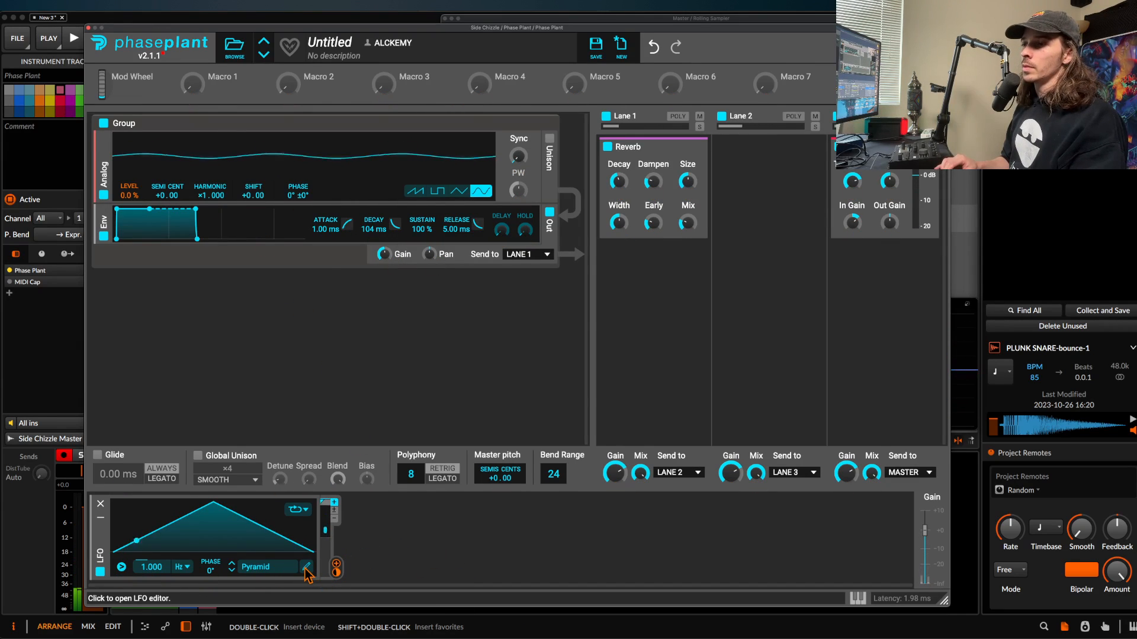
Reshape the LFO into a decaying curve by moving its peak to the start and bending the slope down to about 15%.
{"action": "left_click", "coordinate": [306, 569]}
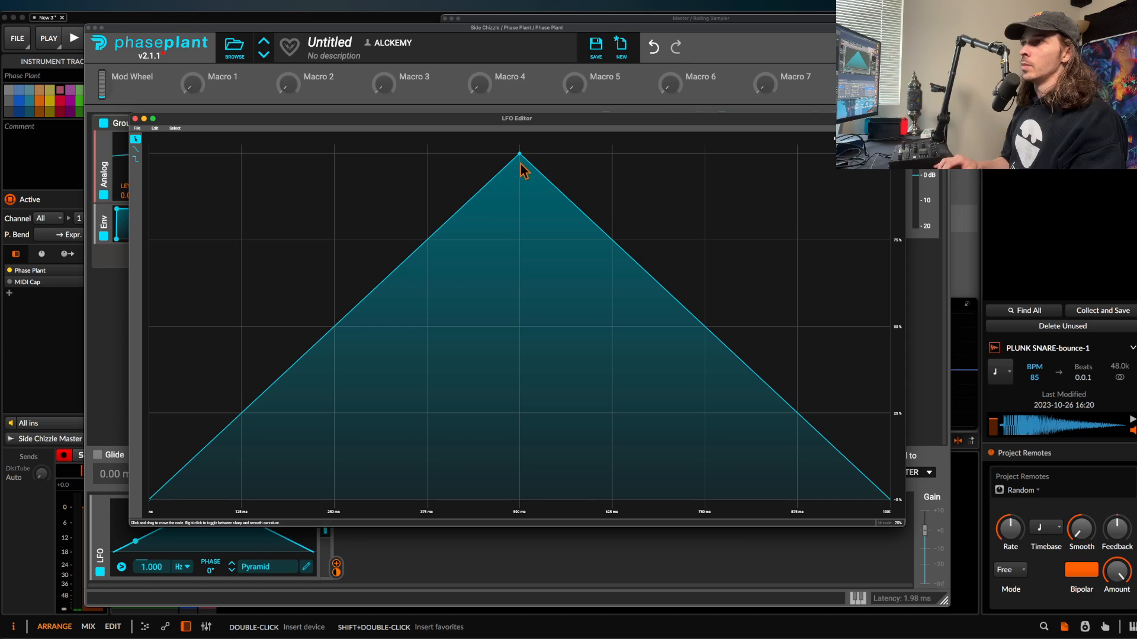
{"action": "left_click_drag", "start_coordinate": [521, 155], "coordinate": [148, 153]}
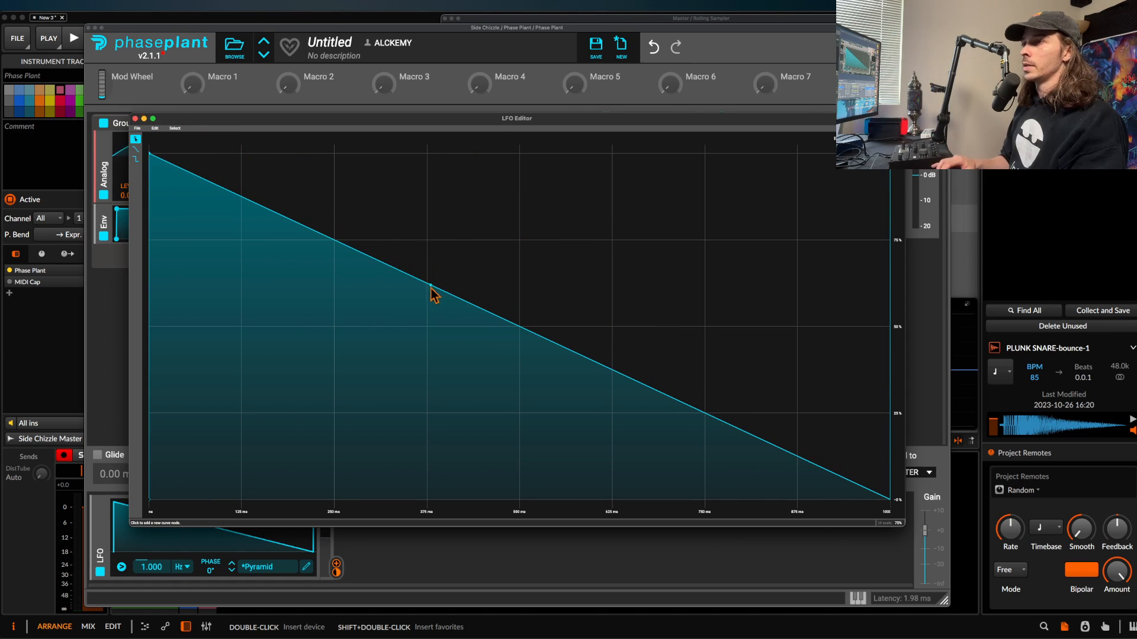
{"action": "left_click_drag", "start_coordinate": [430, 289], "coordinate": [401, 456]}
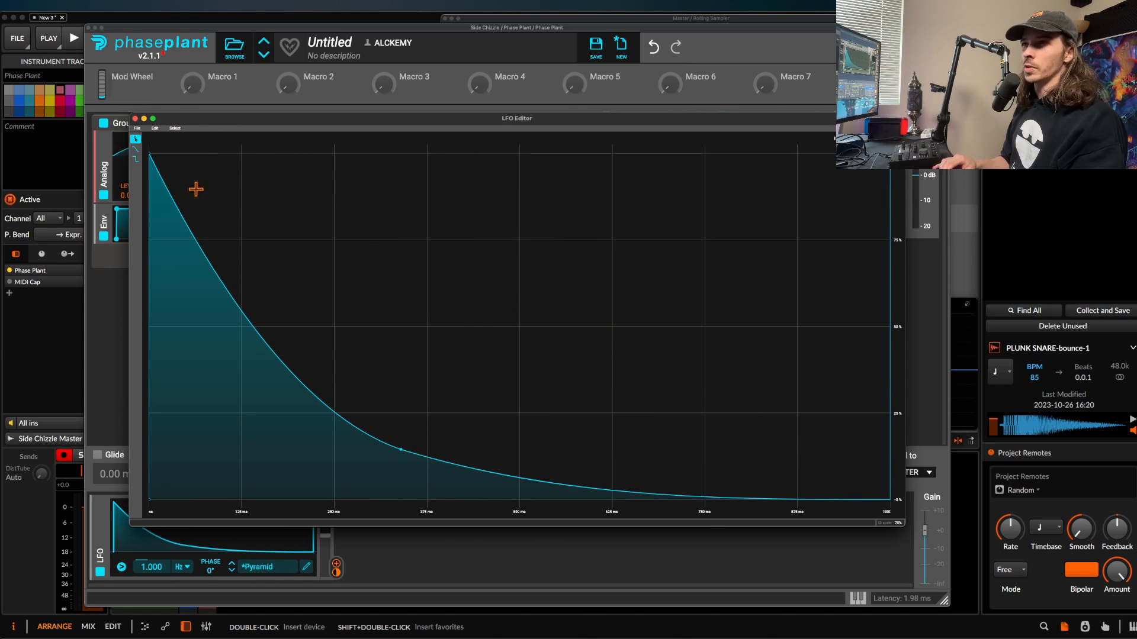
{"action": "left_click", "coordinate": [135, 119]}
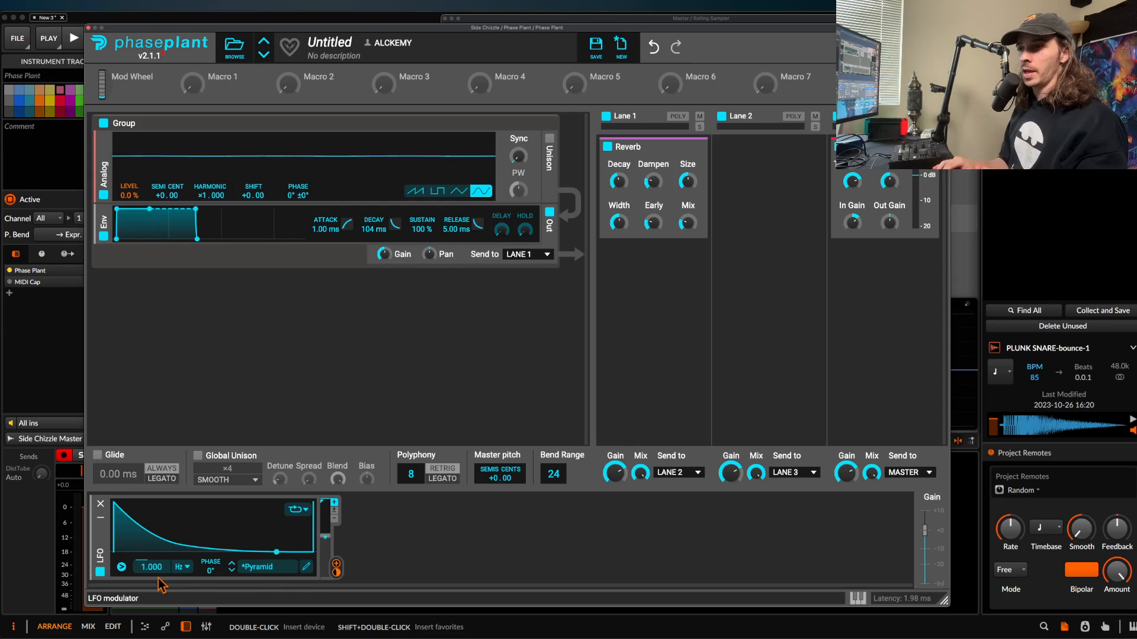
Switch the LFO's rate to tempo sync at 4/16 and disable the LFO.
{"action": "left_click", "coordinate": [180, 568]}
{"action": "left_click", "coordinate": [197, 583]}
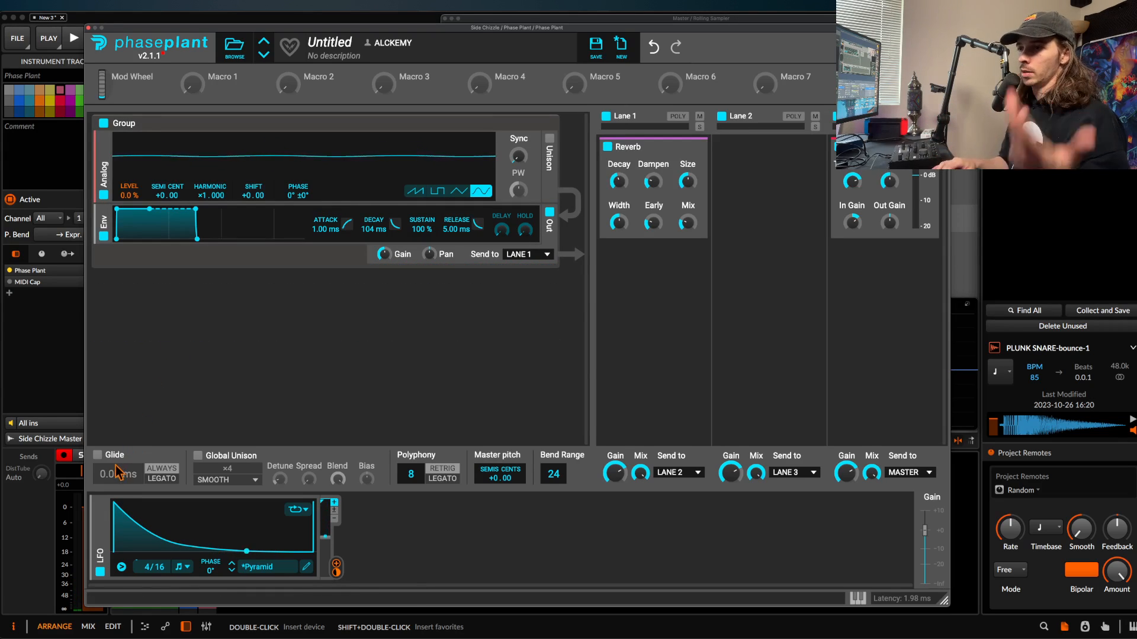
{"action": "left_click", "coordinate": [100, 572]}
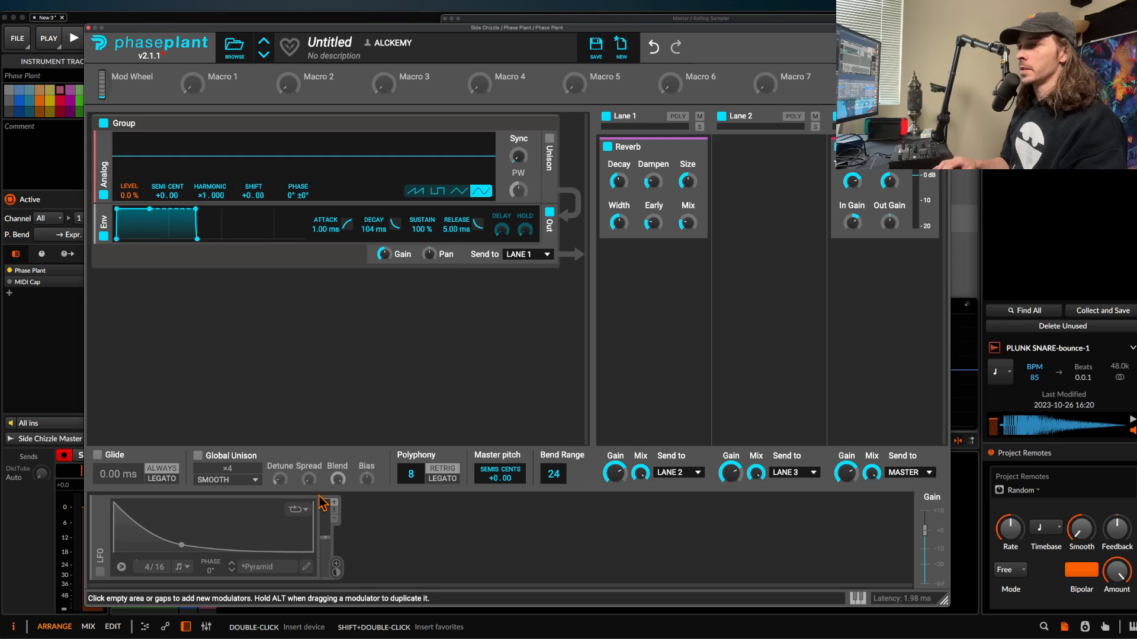
Add a Remap modulator and load the Greg. Phrygian preset from the Scales (24 semis) folder into it.
{"action": "left_click", "coordinate": [405, 523]}
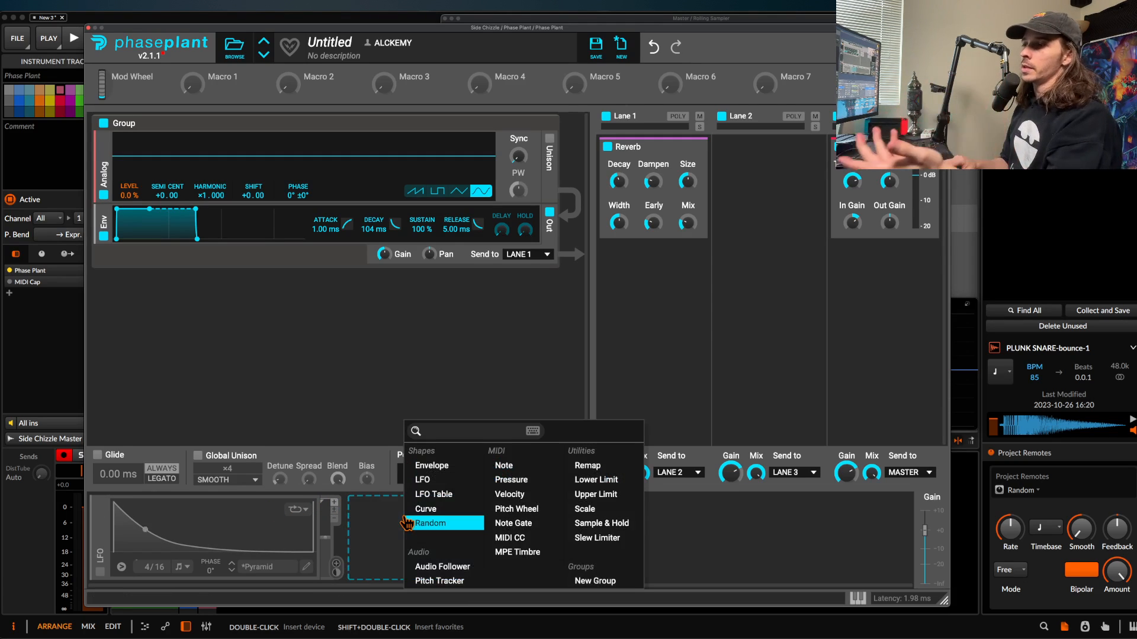
{"action": "left_click", "coordinate": [607, 471]}
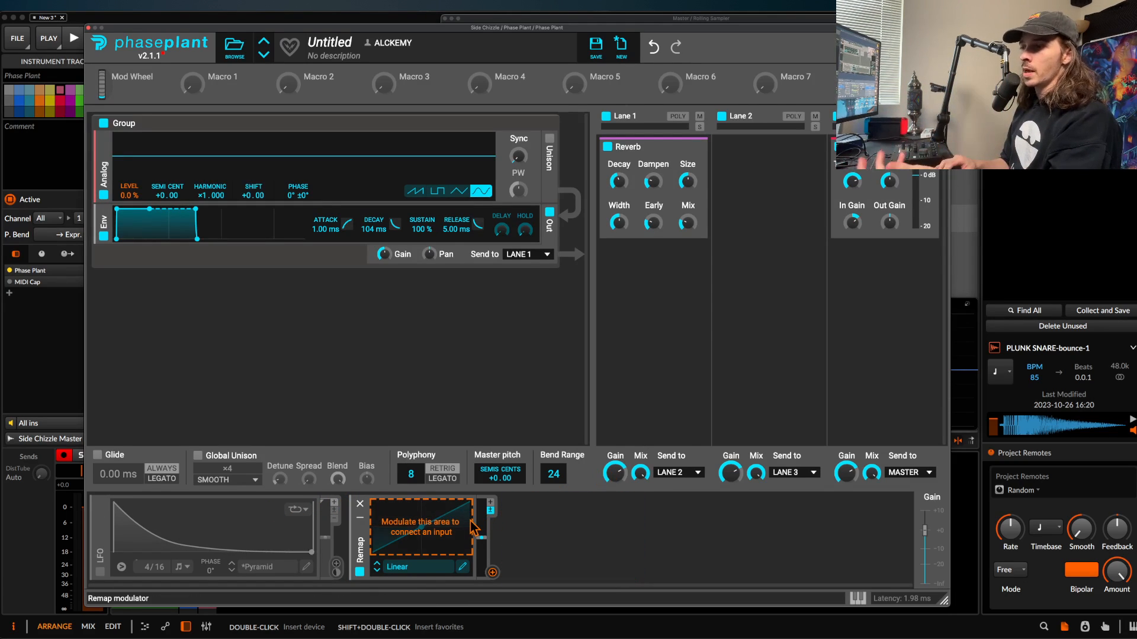
{"action": "left_click", "coordinate": [403, 568]}
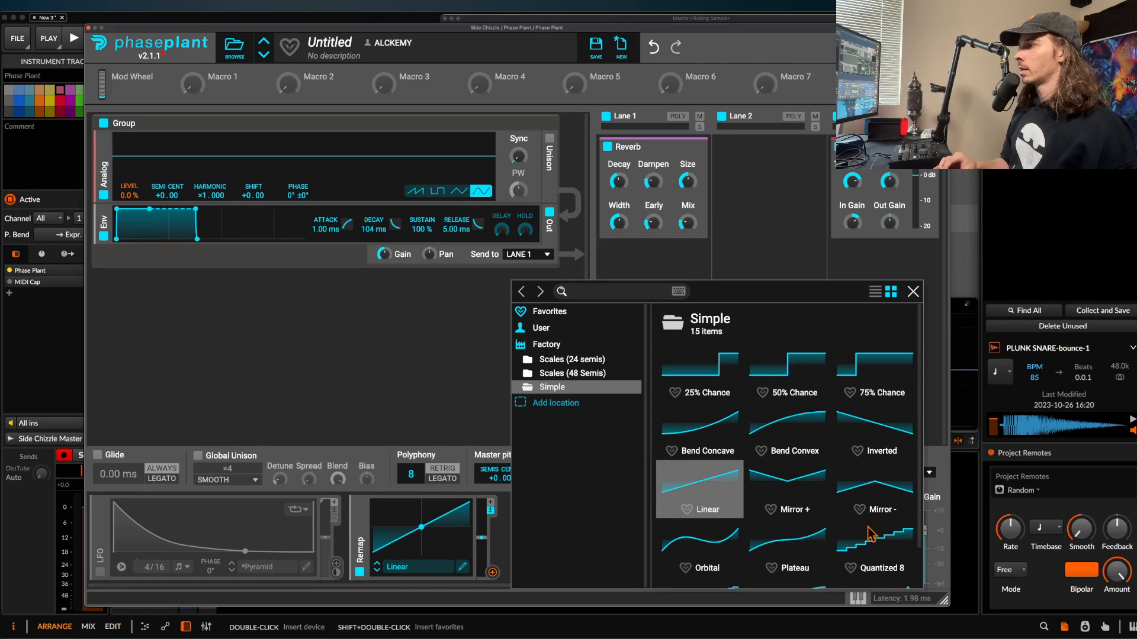
{"action": "left_click", "coordinate": [594, 361]}
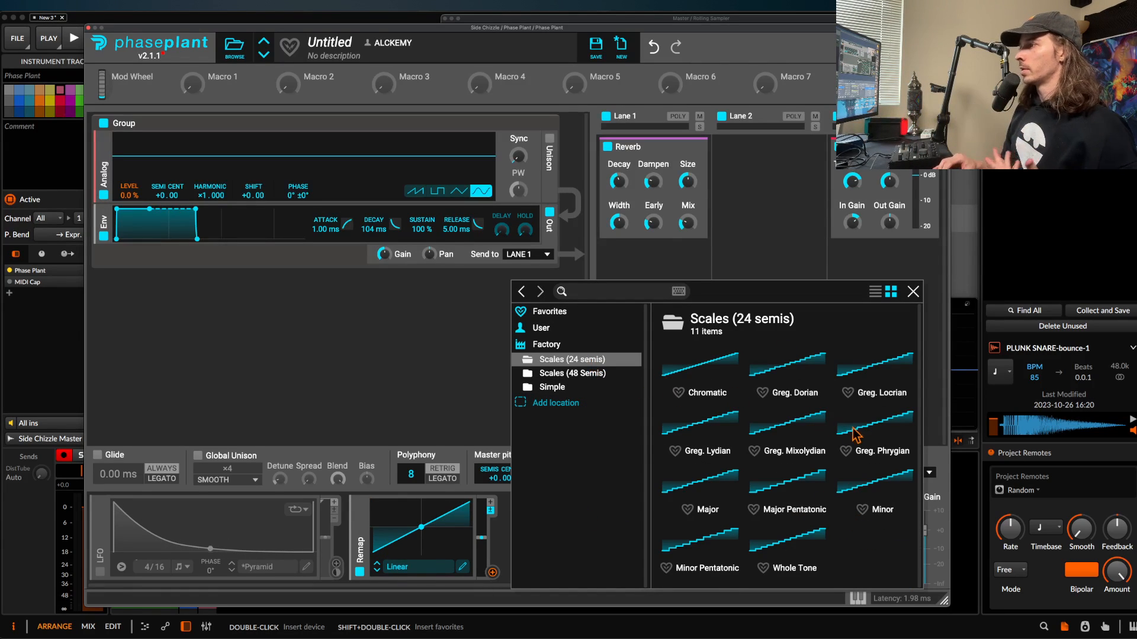
{"action": "left_click", "coordinate": [878, 435]}
{"action": "left_click", "coordinate": [430, 528]}
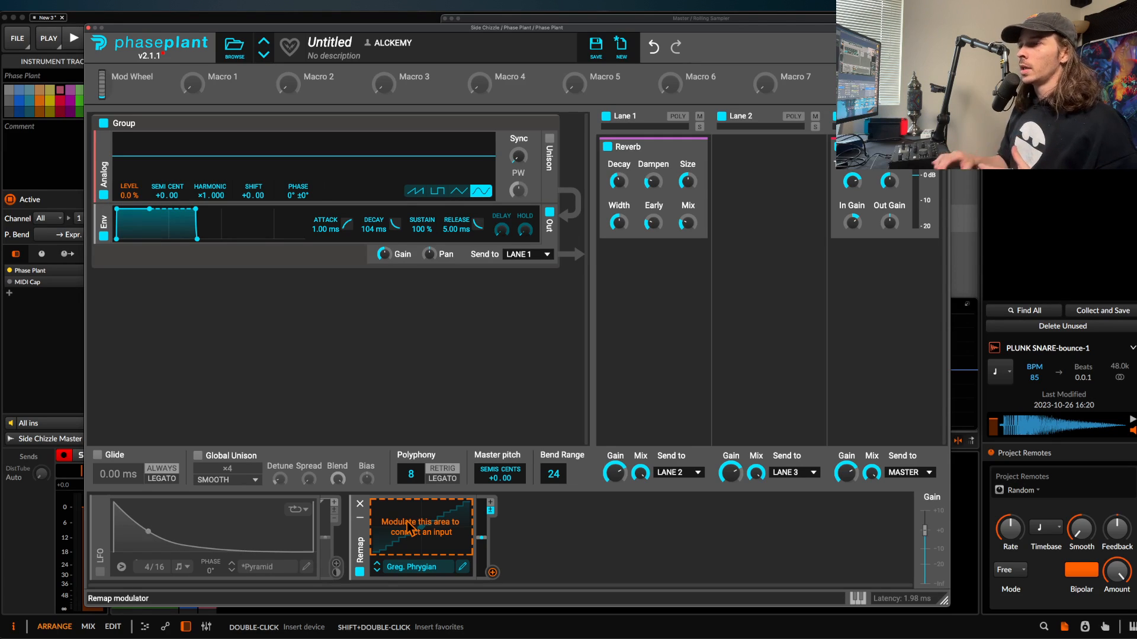
Assign the Remap modulator to the master pitch with an amount of +24.00 and reset the Analog oscillator's level to 100%.
{"action": "left_click", "coordinate": [492, 572]}
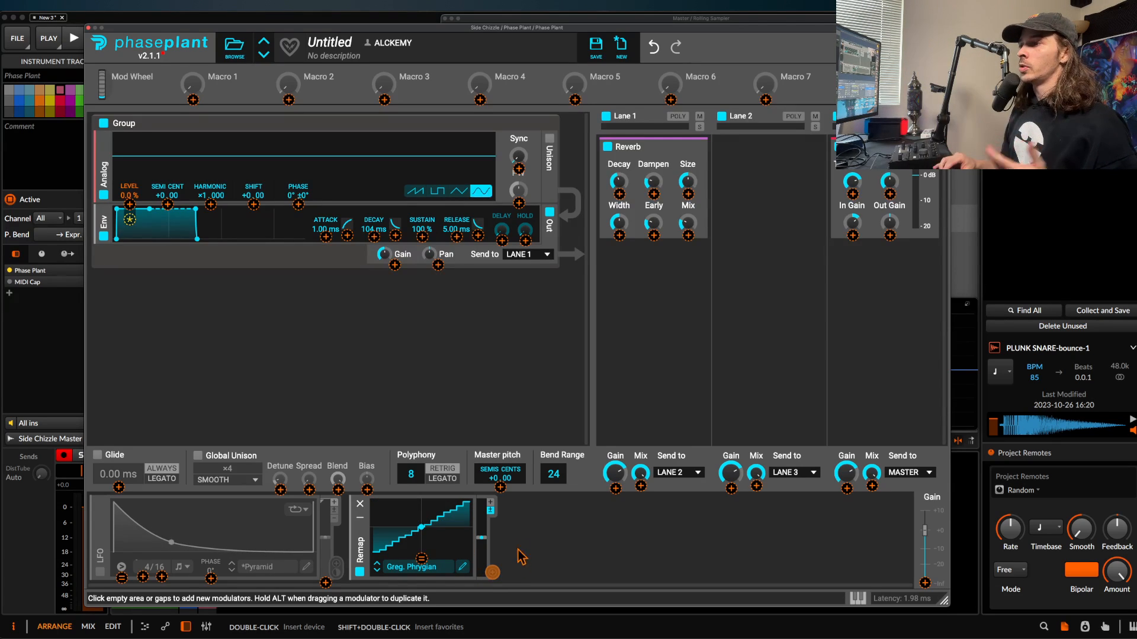
{"action": "left_click", "coordinate": [500, 488]}
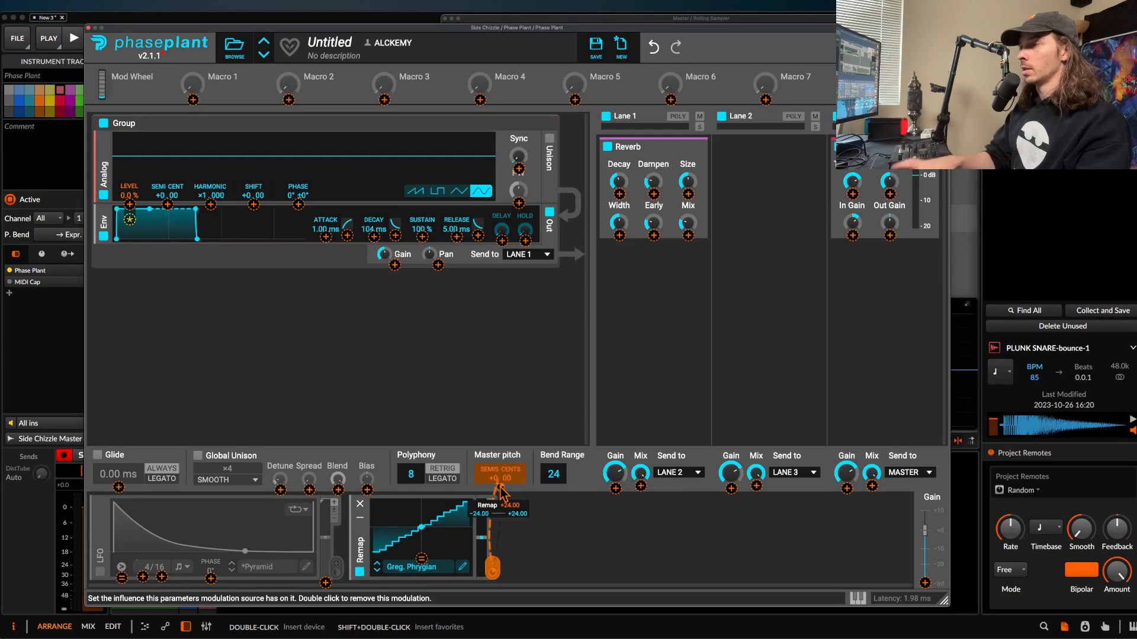
{"action": "double_click", "coordinate": [127, 195]}
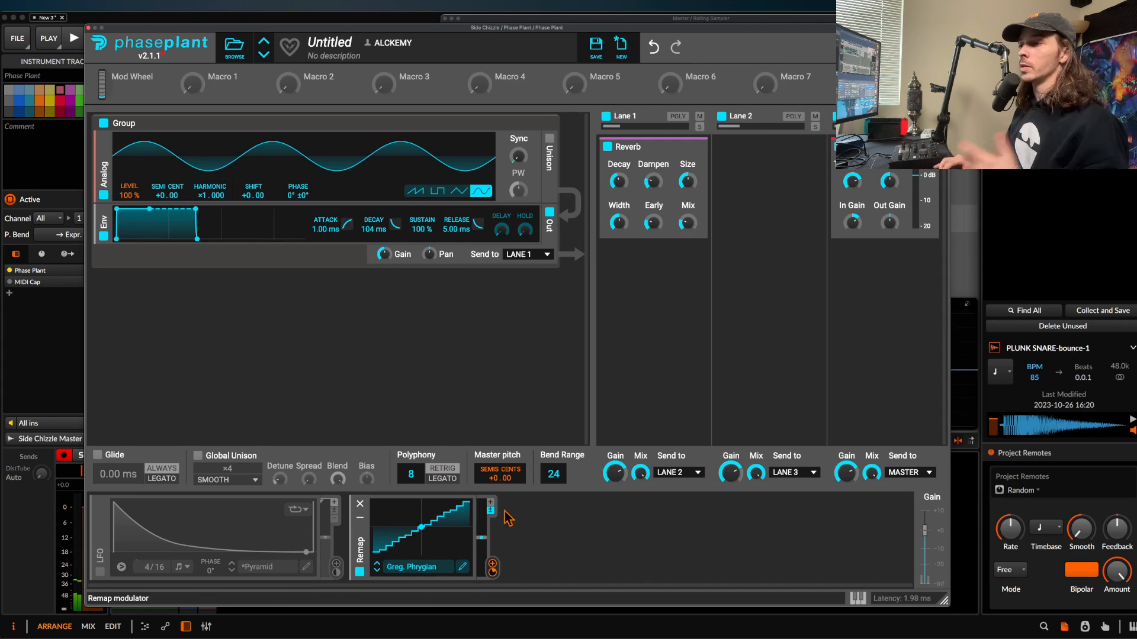
Add a second LFO, place it between the first LFO and the Remap, and connect it to the Remap's input.
{"action": "left_click", "coordinate": [568, 523]}
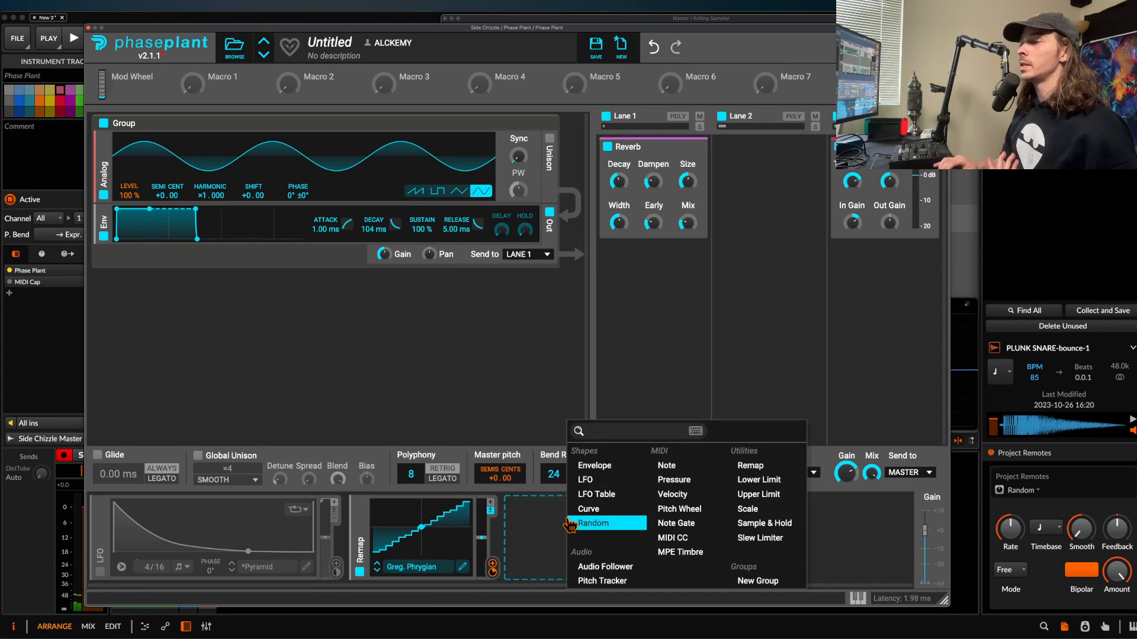
{"action": "left_click", "coordinate": [604, 480]}
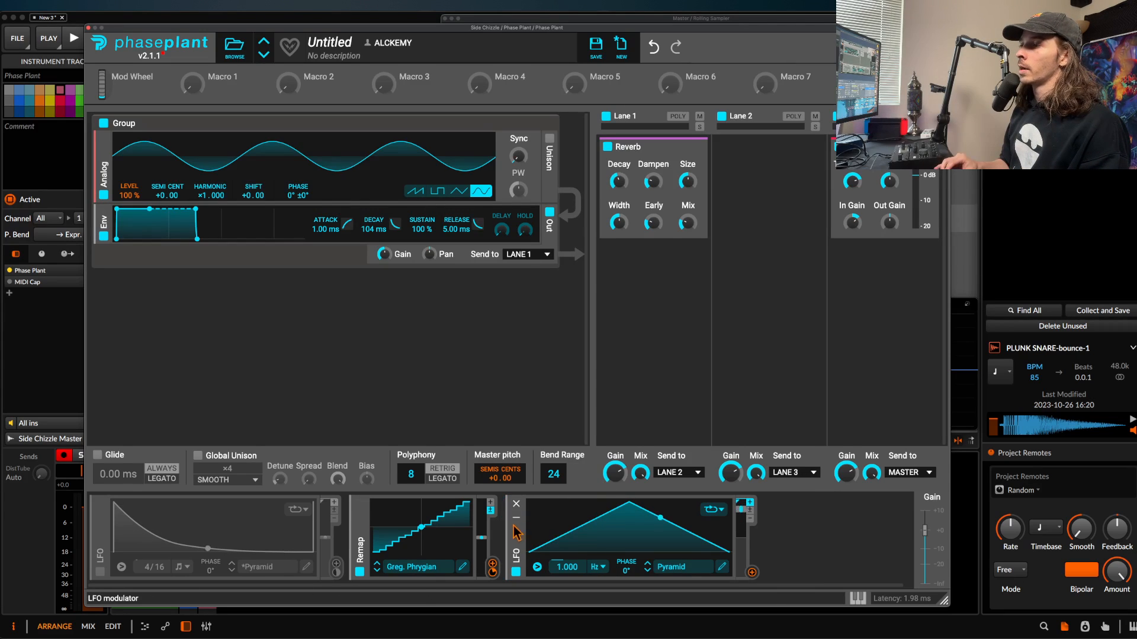
{"action": "left_click_drag", "start_coordinate": [516, 530], "coordinate": [362, 533]}
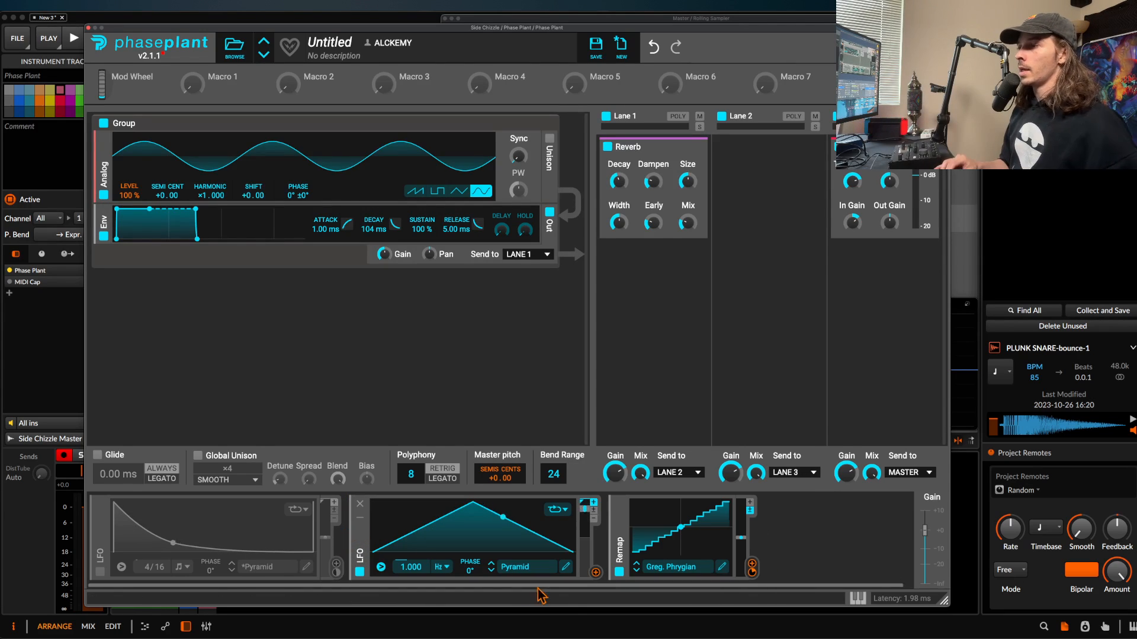
{"action": "mouse_move", "coordinate": [595, 573]}
{"action": "left_mouse_down"}
{"action": "mouse_move", "coordinate": [699, 575]}
{"action": "mouse_move", "coordinate": [675, 528]}
{"action": "mouse_move", "coordinate": [535, 516]}
{"action": "mouse_move", "coordinate": [640, 480]}
{"action": "mouse_move", "coordinate": [567, 433]}
{"action": "mouse_move", "coordinate": [579, 464]}
{"action": "mouse_move", "coordinate": [567, 574]}
{"action": "left_mouse_up"}
Draw an eight-step stair pattern for the second LFO at about 98, 57, 83, 27, 82, 38, 64 and 81%.
{"action": "left_click", "coordinate": [566, 567]}
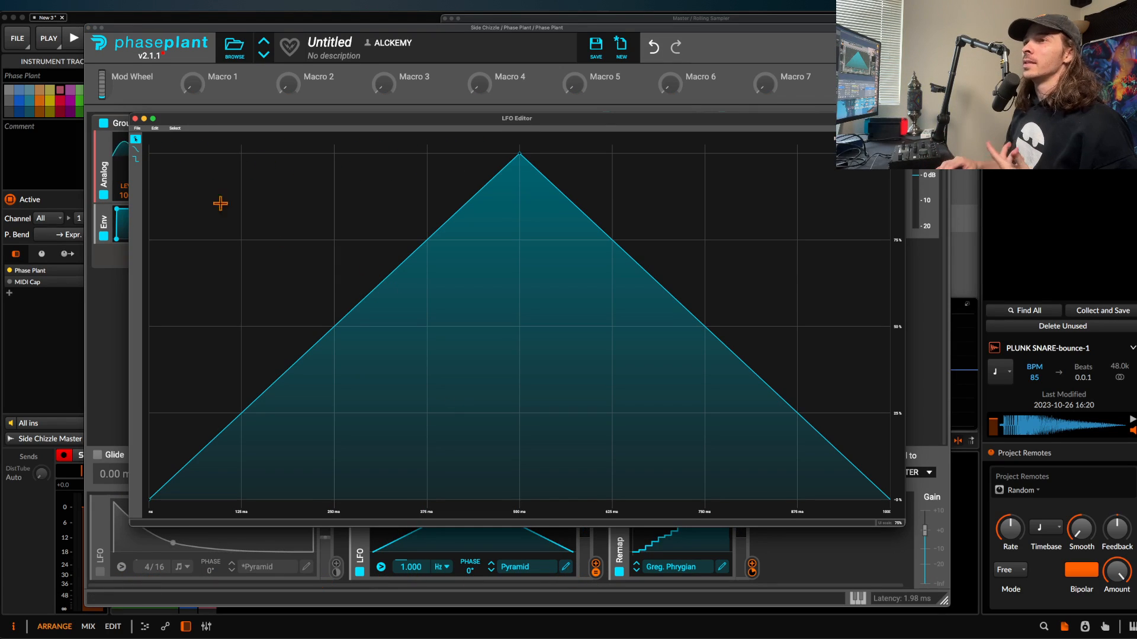
{"action": "left_click", "coordinate": [163, 172]}
{"action": "left_click", "coordinate": [279, 303]}
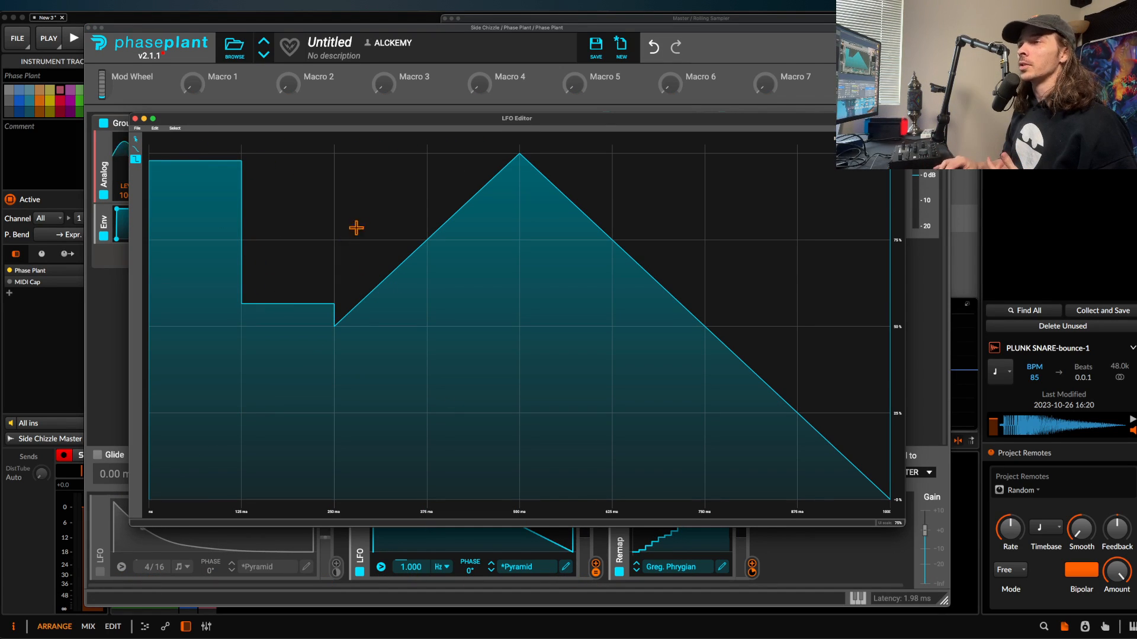
{"action": "left_click", "coordinate": [355, 226]}
{"action": "left_click", "coordinate": [469, 404]}
{"action": "left_click", "coordinate": [570, 217]}
{"action": "left_click", "coordinate": [636, 367]}
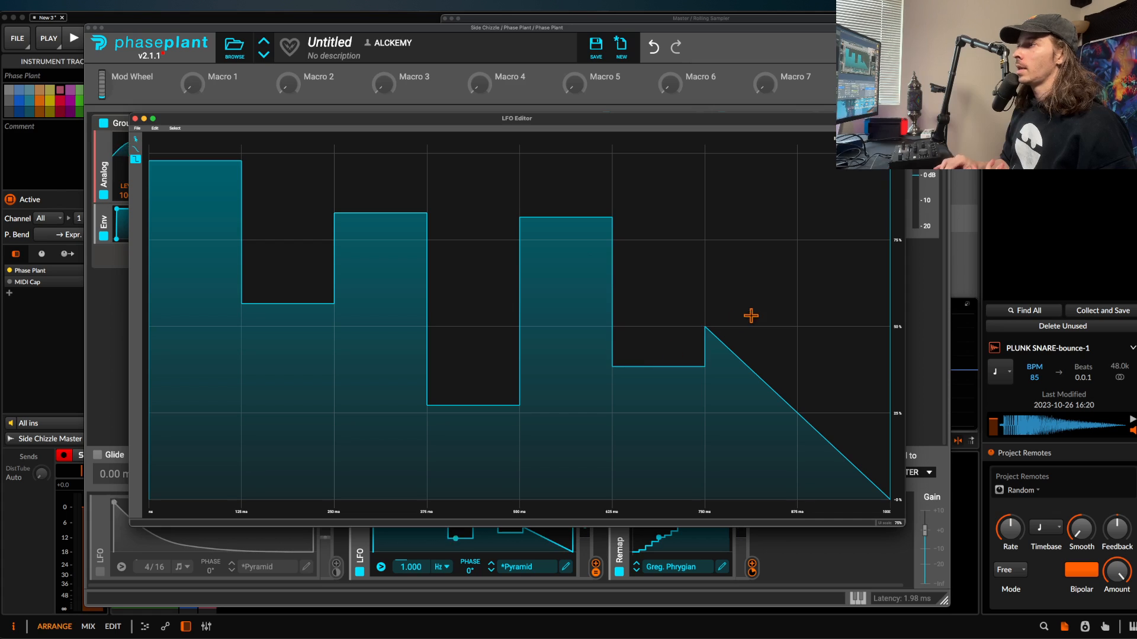
{"action": "left_click", "coordinate": [756, 277]}
{"action": "left_click", "coordinate": [847, 218]}
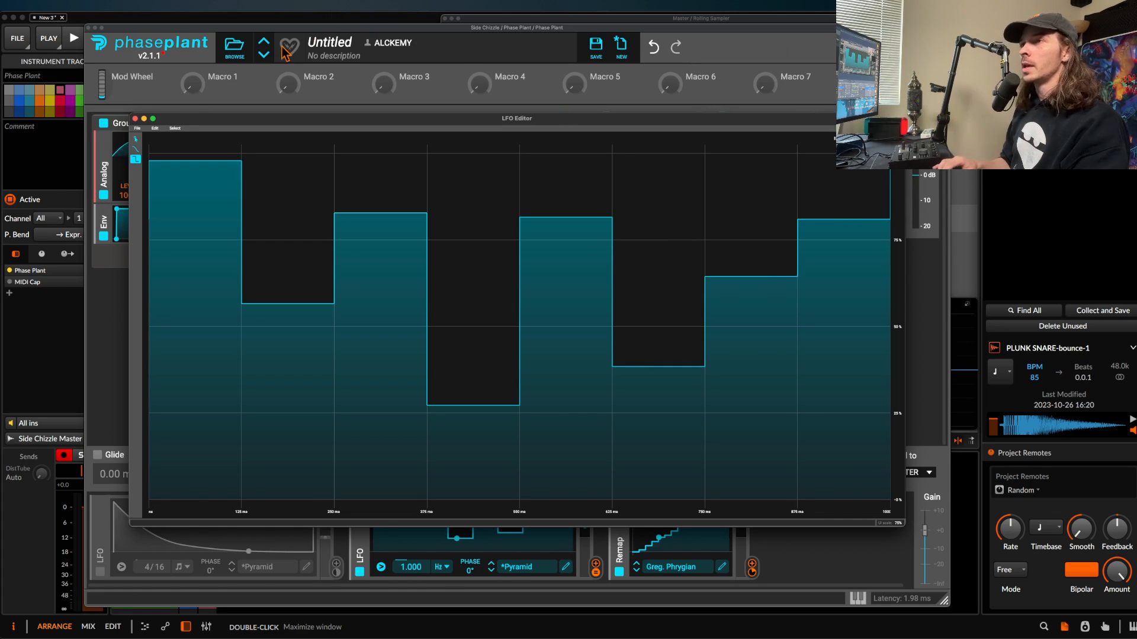
{"action": "left_click", "coordinate": [136, 119]}
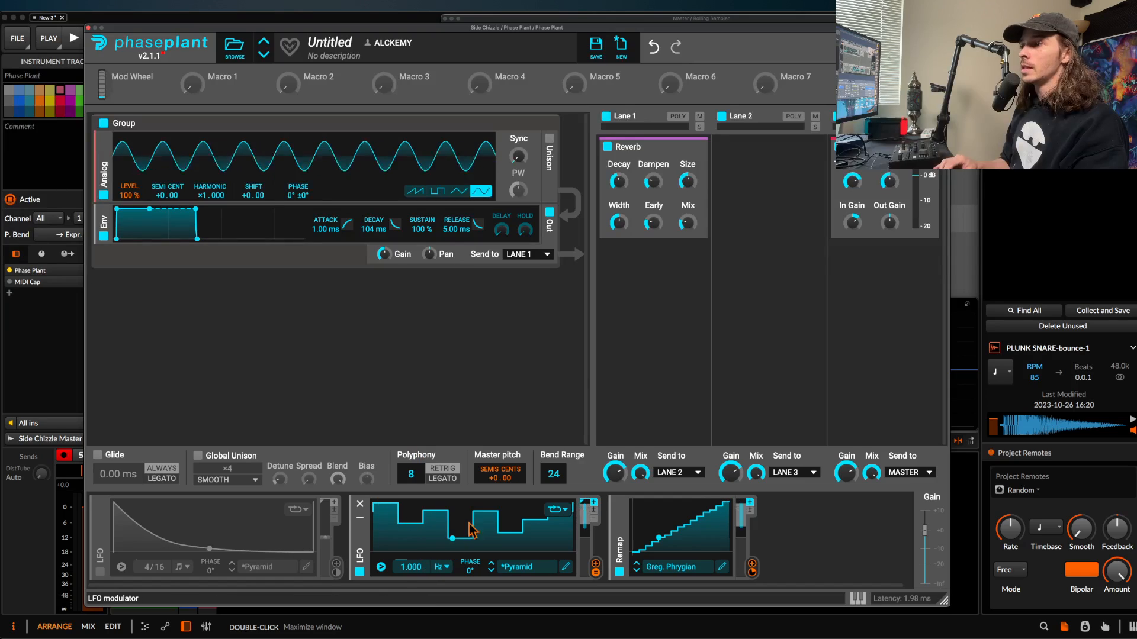
Sync the second LFO's rate to tempo and set it to 4/4.
{"action": "left_click", "coordinate": [443, 566]}
{"action": "left_click", "coordinate": [451, 583]}
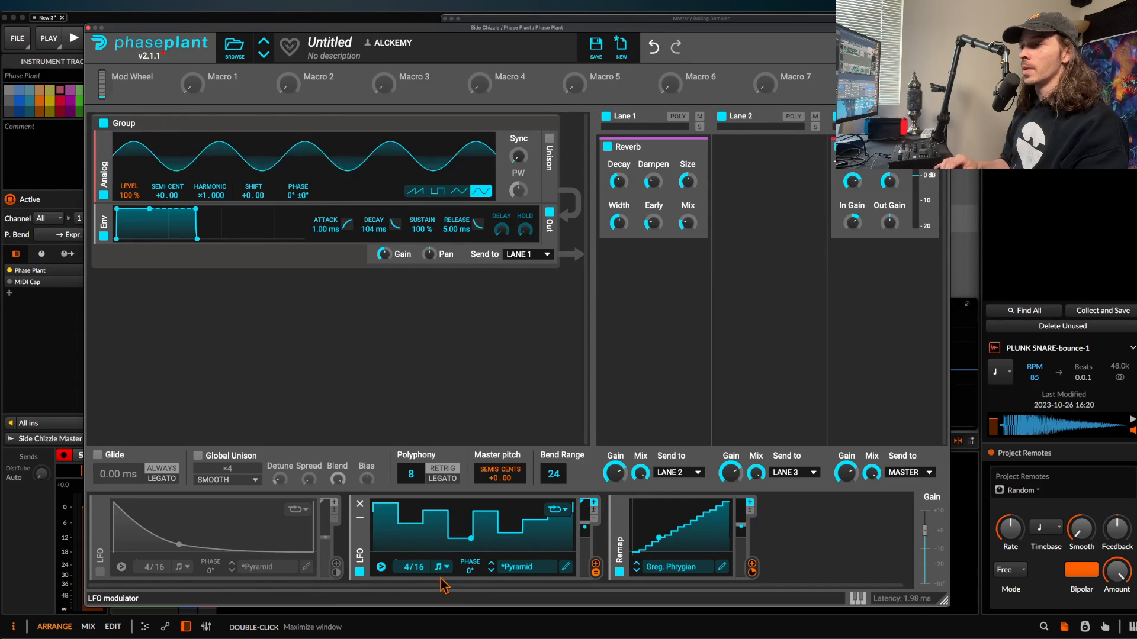
{"action": "scroll", "coordinate": [410, 568], "scroll_direction": "up", "scroll_amount": 2}
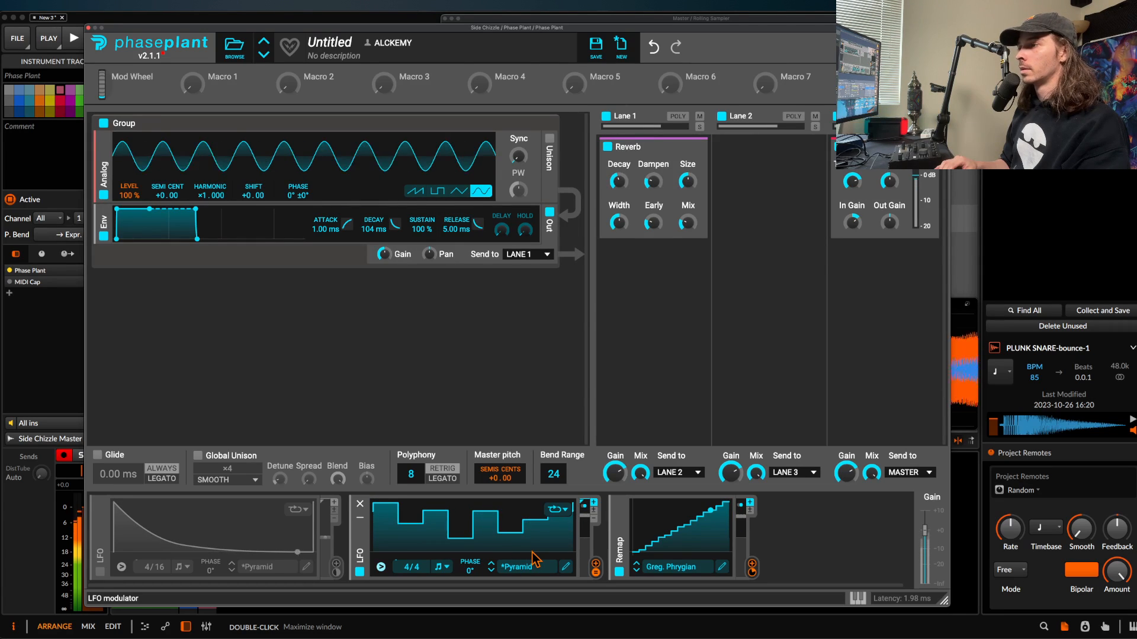
Lower the second LFO's third, fifth and eighth steps to about 10% and raise its fourth step to about 84%.
{"action": "left_click", "coordinate": [566, 567]}
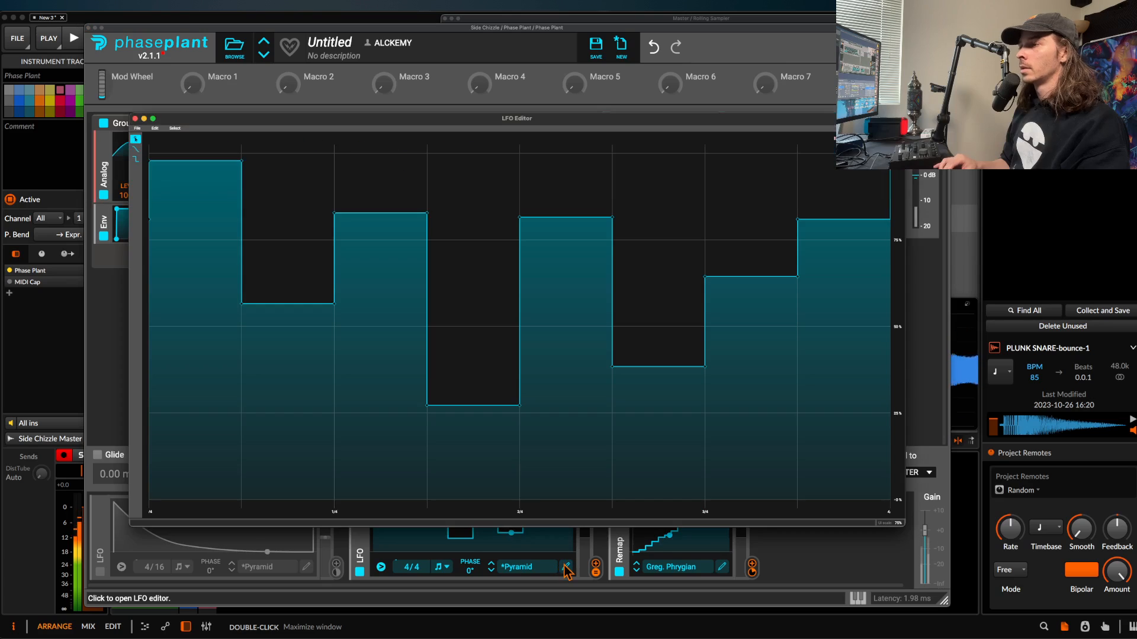
{"action": "left_click", "coordinate": [135, 159]}
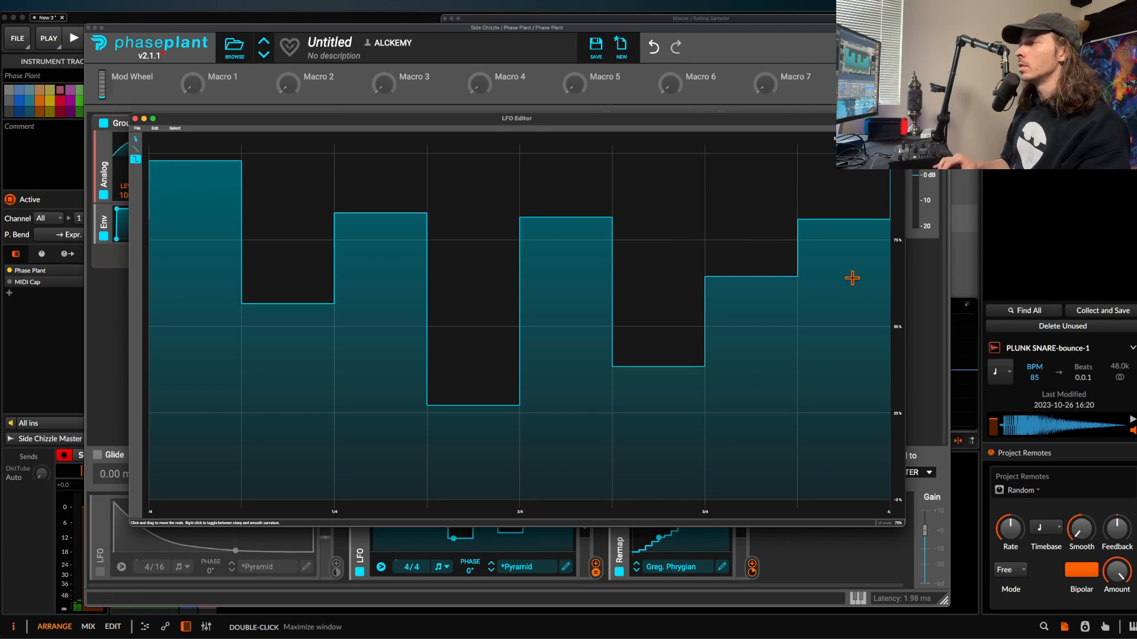
{"action": "left_click_drag", "start_coordinate": [852, 274], "coordinate": [847, 468]}
{"action": "left_click_drag", "start_coordinate": [565, 352], "coordinate": [581, 468]}
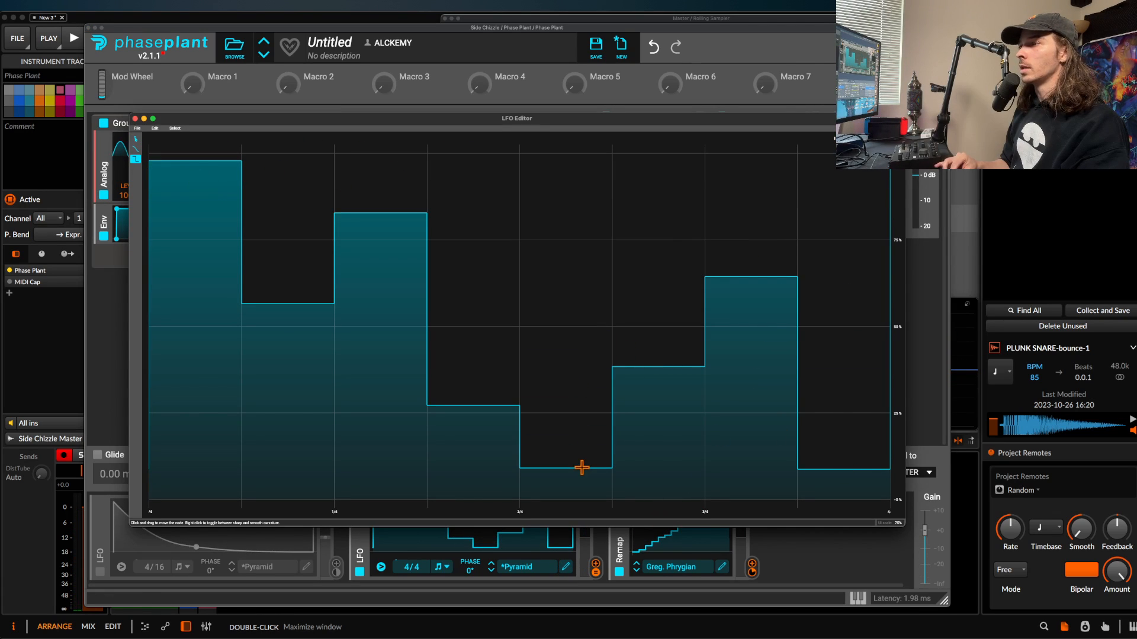
{"action": "left_click_drag", "start_coordinate": [363, 353], "coordinate": [363, 458]}
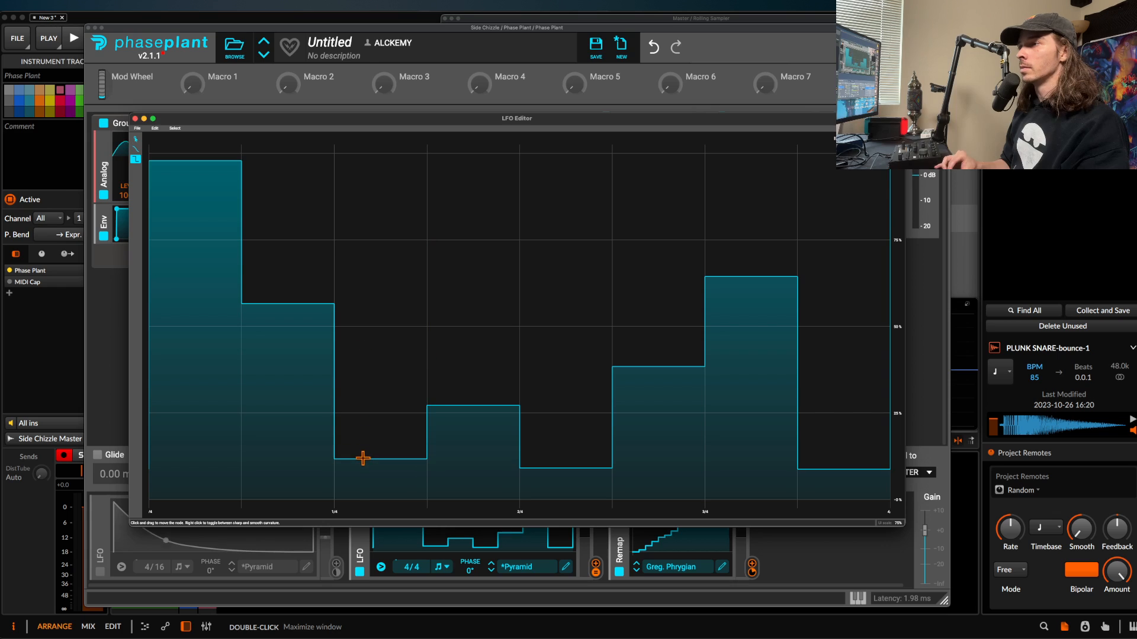
{"action": "left_click_drag", "start_coordinate": [485, 342], "coordinate": [482, 209]}
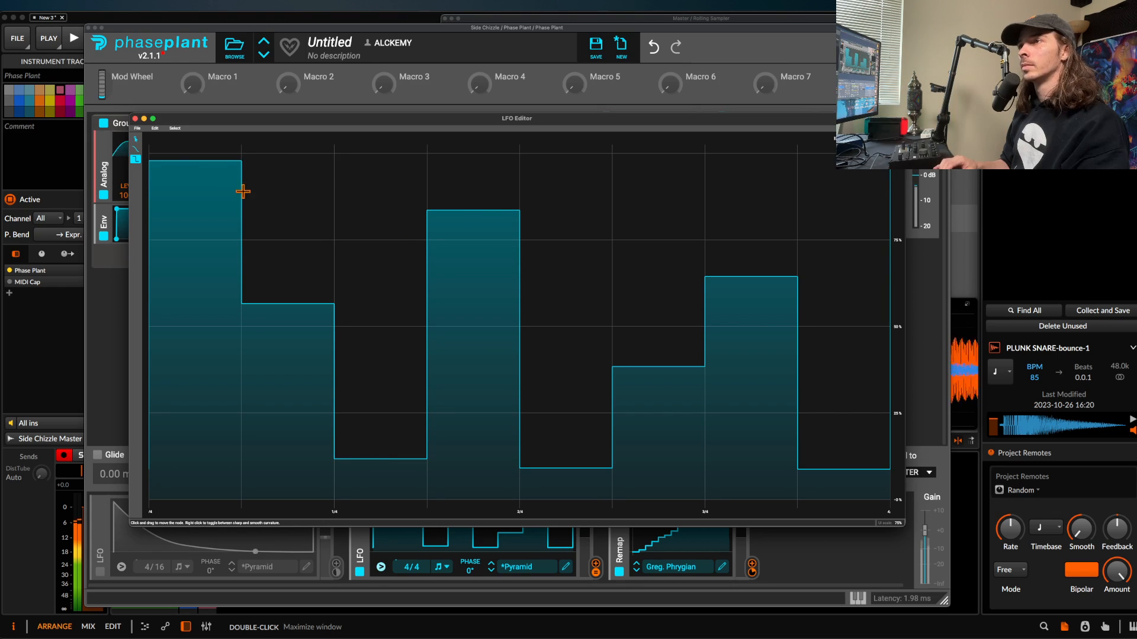
{"action": "left_click", "coordinate": [136, 119]}
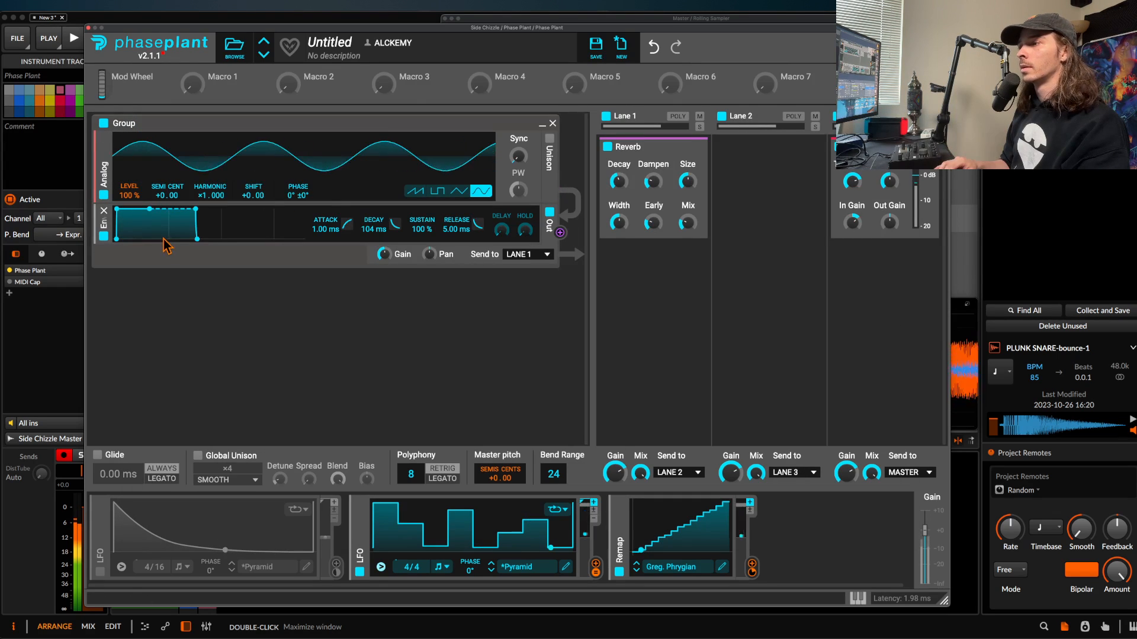
Reshape the second LFO's pattern, setting its second, fourth, fifth and eighth steps to about 86, 68, 52 and 29%.
{"action": "left_click", "coordinate": [565, 566]}
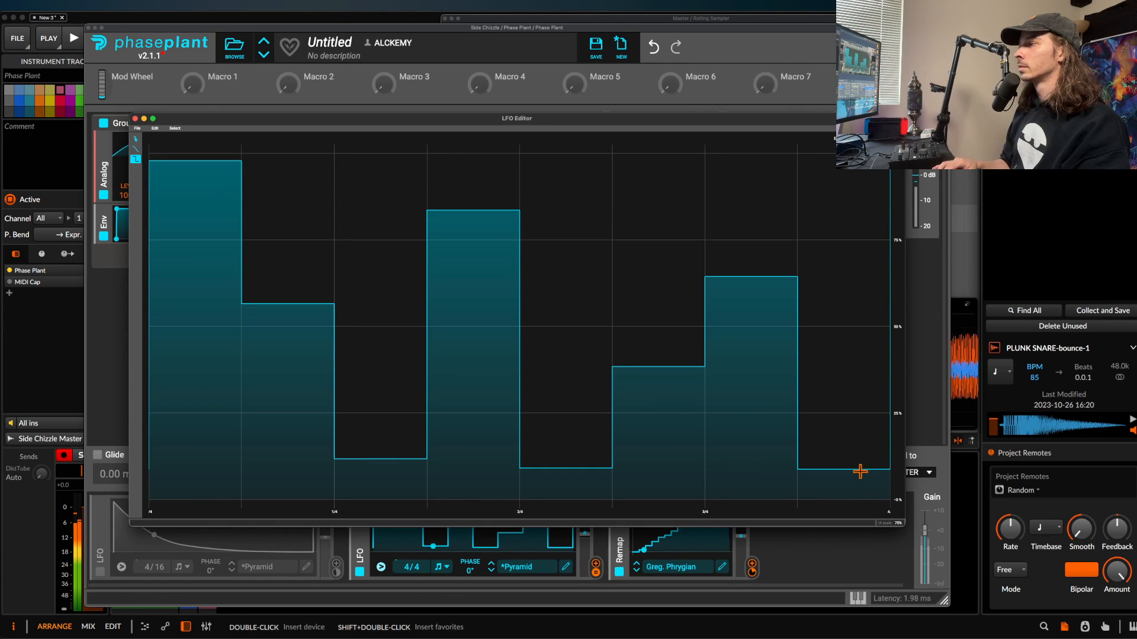
{"action": "left_click_drag", "start_coordinate": [857, 469], "coordinate": [850, 399]}
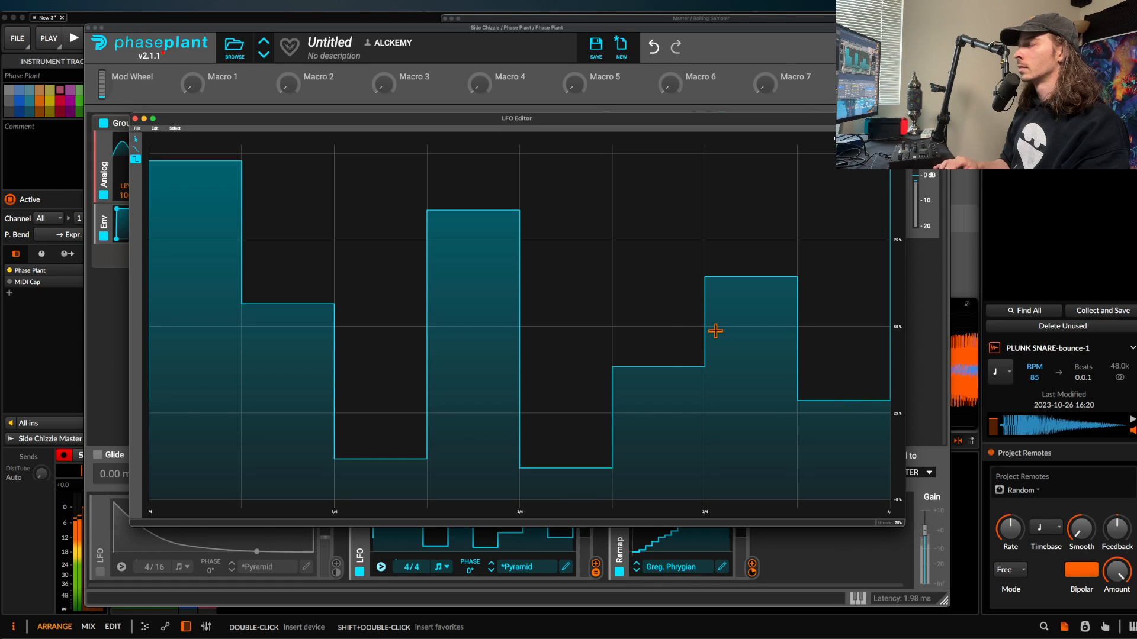
{"action": "left_click_drag", "start_coordinate": [446, 247], "coordinate": [389, 270]}
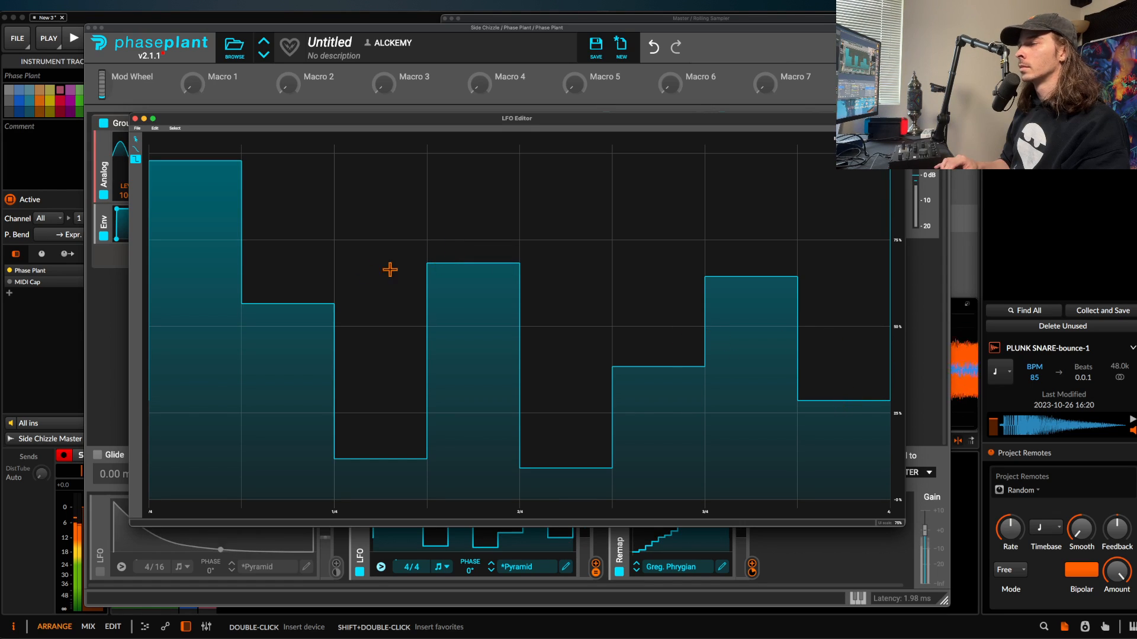
{"action": "left_click_drag", "start_coordinate": [277, 304], "coordinate": [286, 202]}
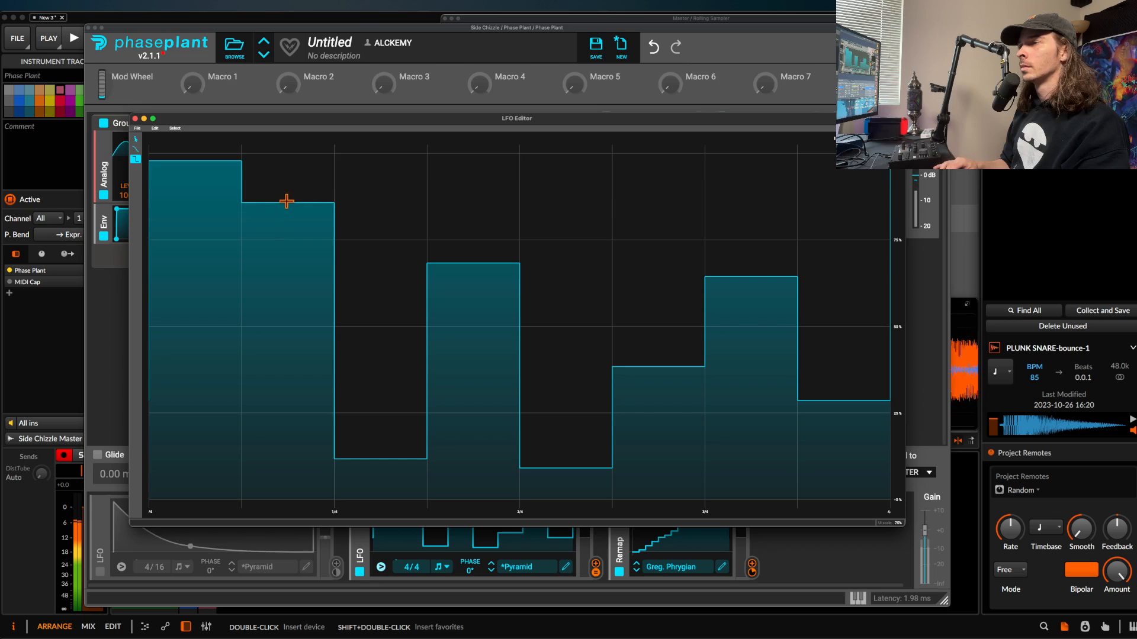
{"action": "left_click_drag", "start_coordinate": [575, 412], "coordinate": [572, 318]}
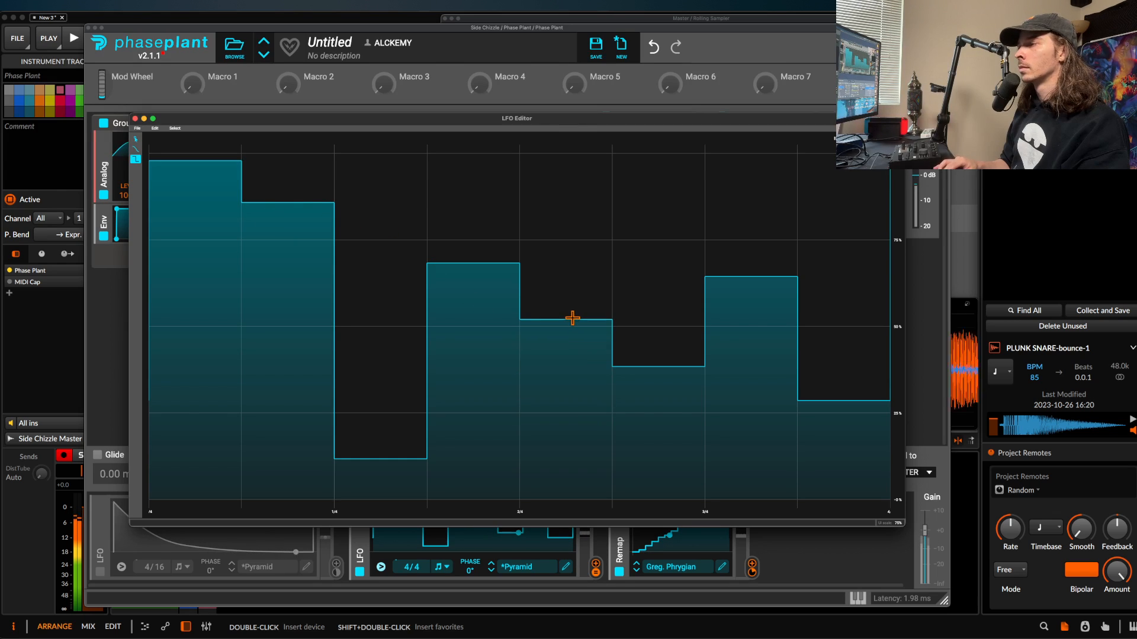
{"action": "left_click", "coordinate": [135, 120]}
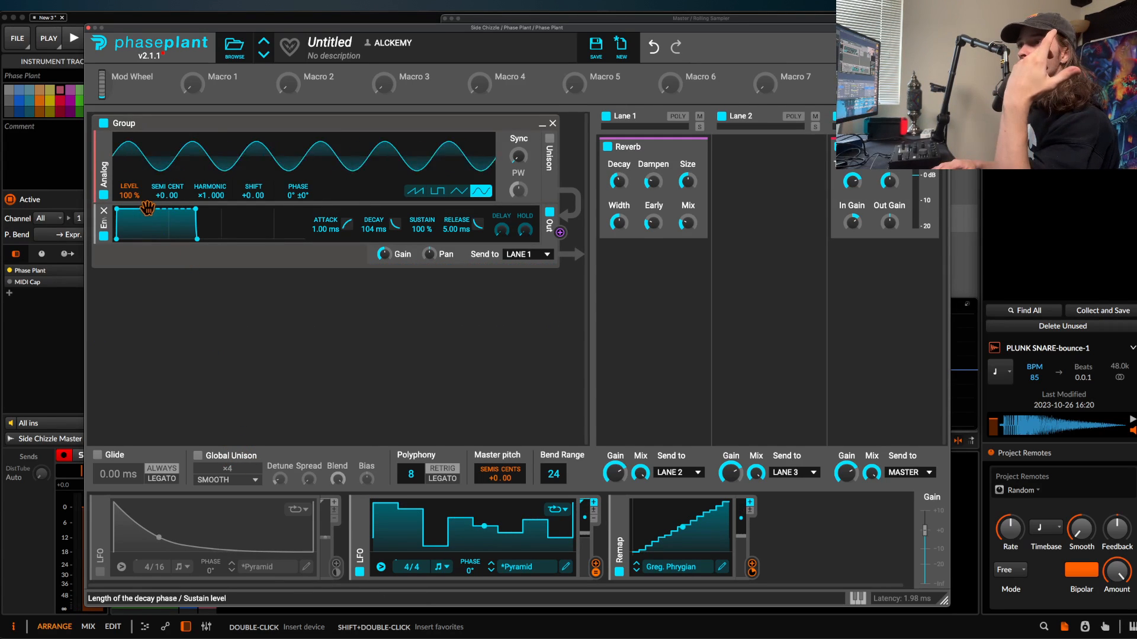
Set the envelope's decay to 130 ms and lower the analog oscillator's level to 0%.
{"action": "left_click_drag", "start_coordinate": [195, 209], "coordinate": [202, 209]}
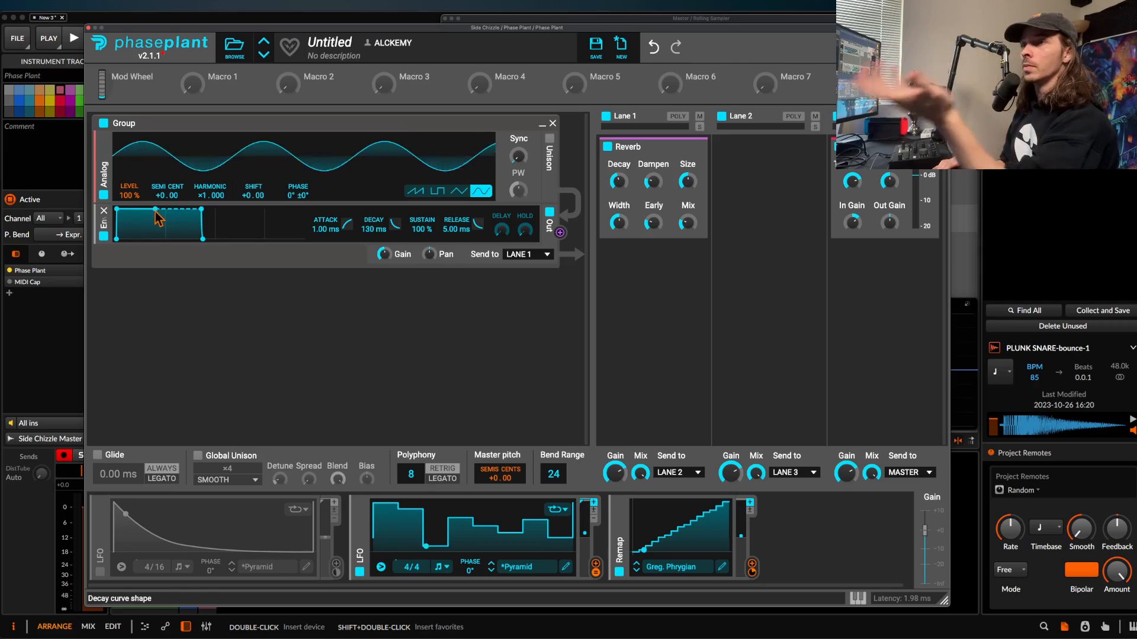
{"action": "left_click_drag", "start_coordinate": [128, 195], "coordinate": [89, 571]}
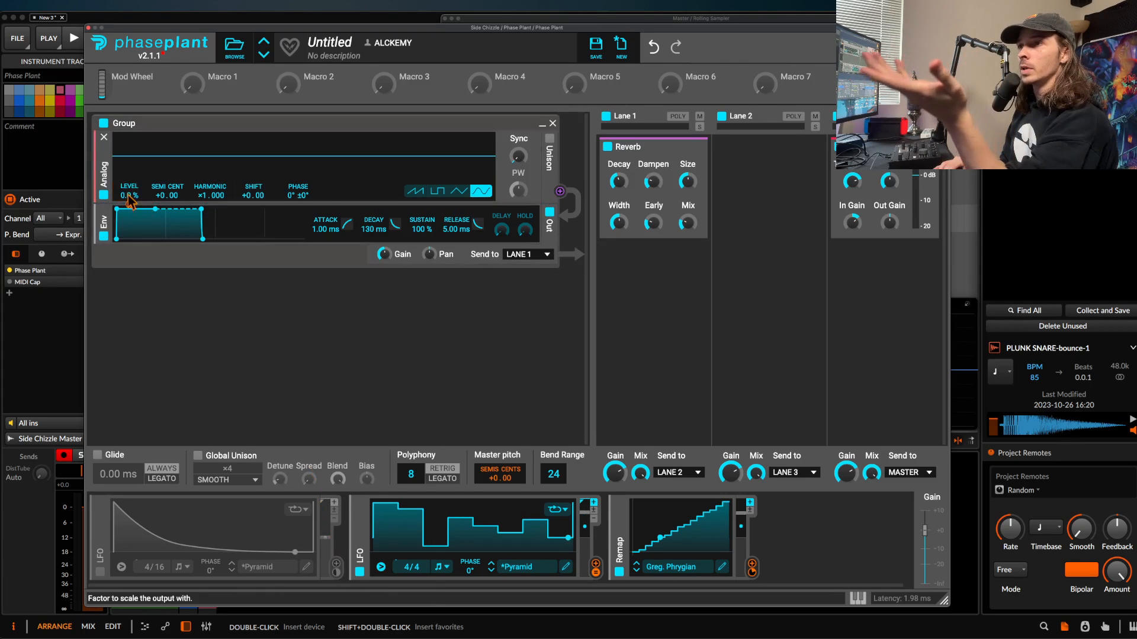
Enable the first LFO and disable the second one.
{"action": "left_click", "coordinate": [100, 572]}
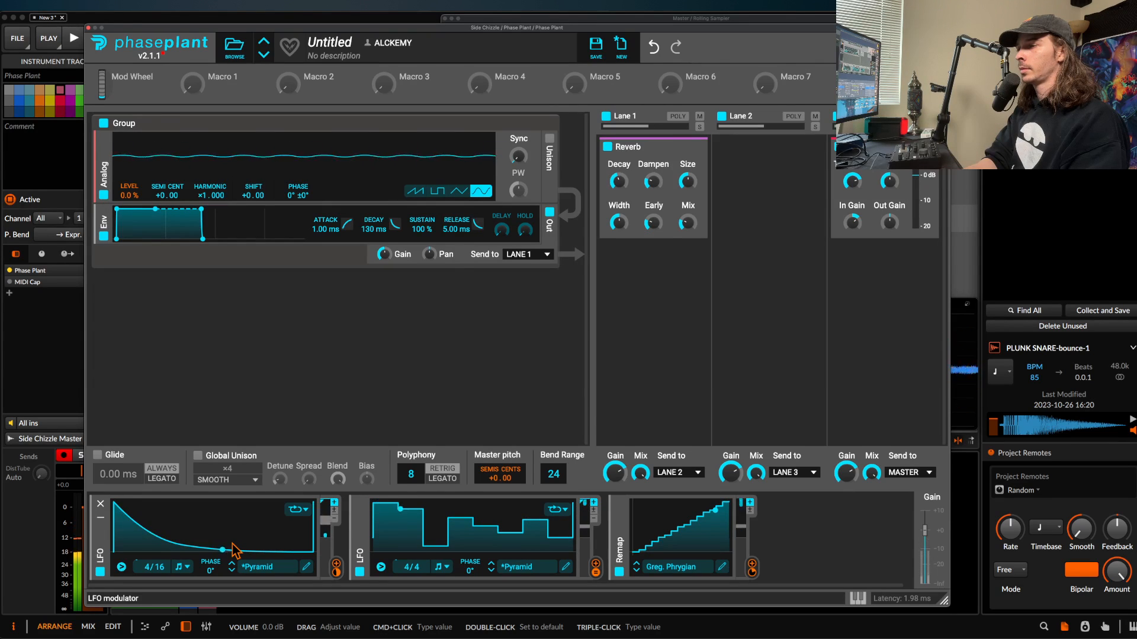
{"action": "left_click", "coordinate": [359, 572]}
Add a Random modulator and place it between the second LFO and the Remap.
{"action": "left_click", "coordinate": [807, 544]}
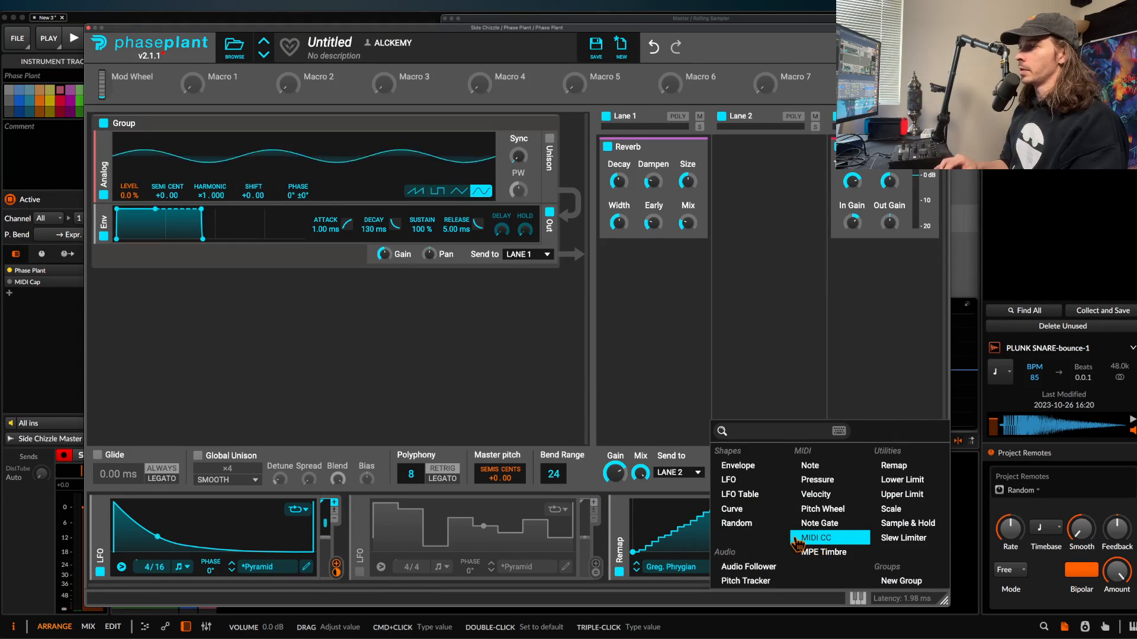
{"action": "left_click", "coordinate": [736, 524]}
{"action": "left_click_drag", "start_coordinate": [723, 533], "coordinate": [530, 533]}
Connect the Random modulator to the Remap's input and sync its rate to tempo at 4/16.
{"action": "left_click", "coordinate": [744, 572]}
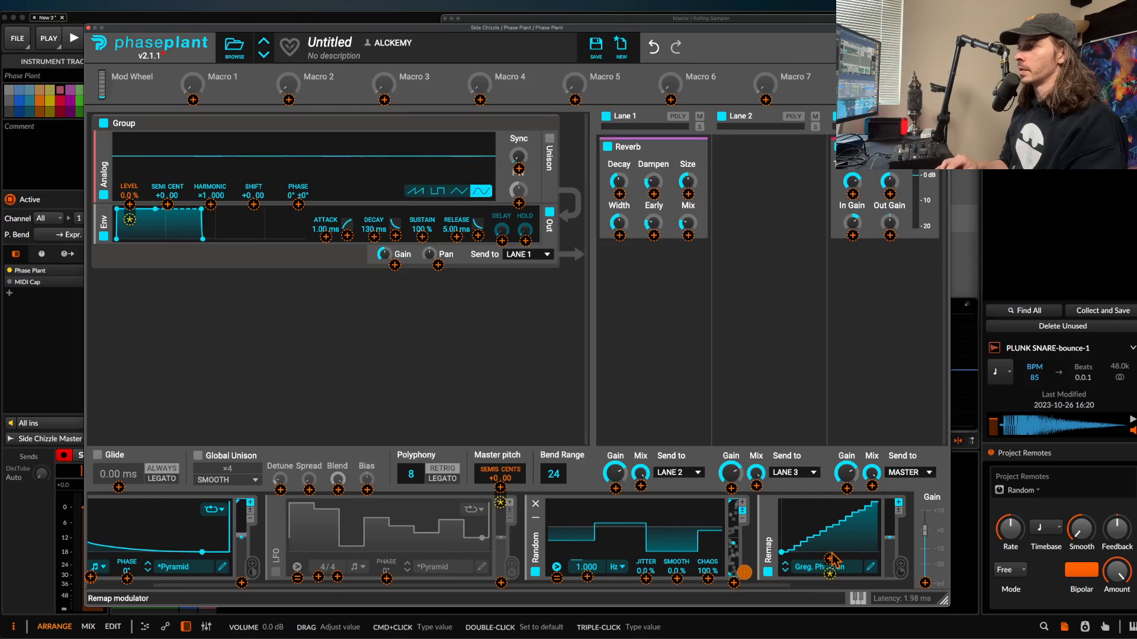
{"action": "left_click_drag", "start_coordinate": [830, 558], "coordinate": [830, 527]}
{"action": "left_click", "coordinate": [647, 555]}
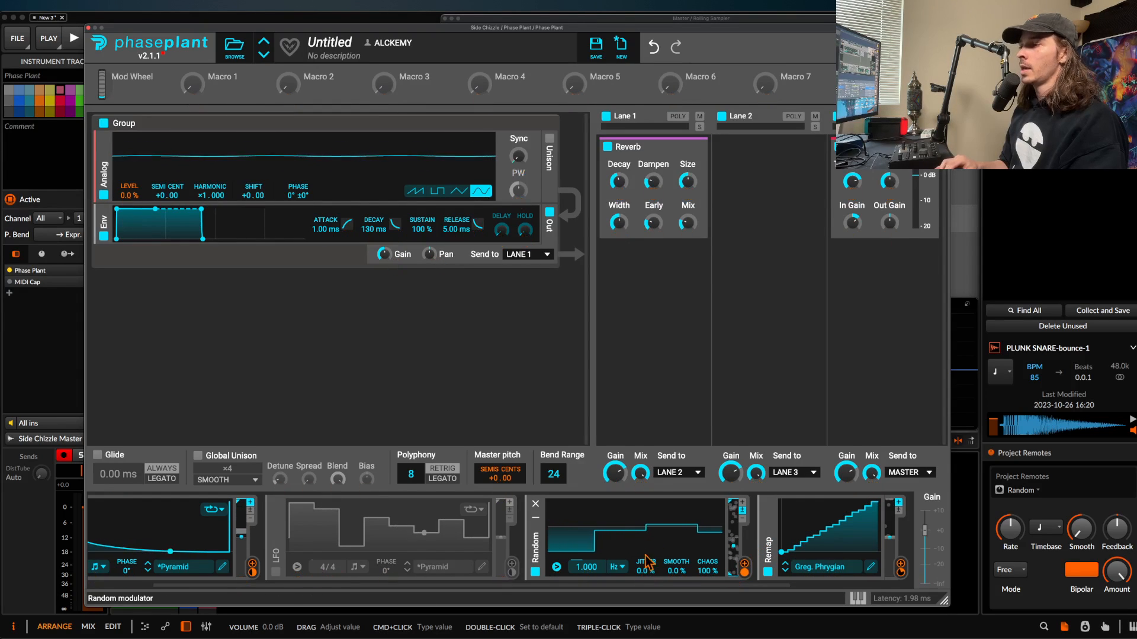
{"action": "left_click", "coordinate": [618, 566]}
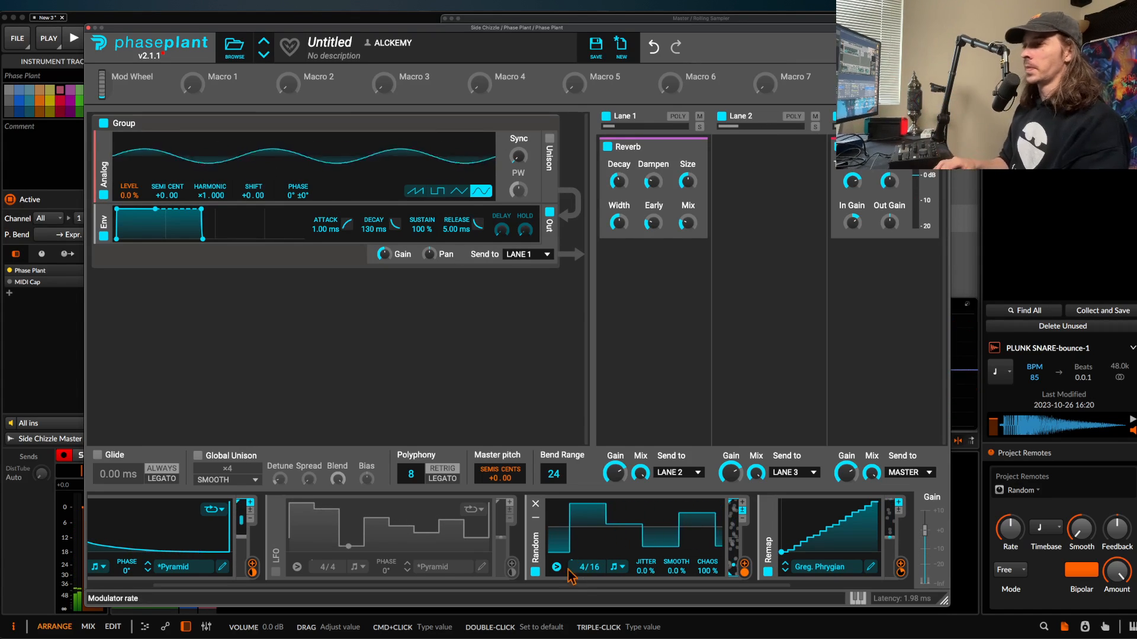
Disable the Random modulator and collapse both it and the second LFO.
{"action": "left_click", "coordinate": [534, 571]}
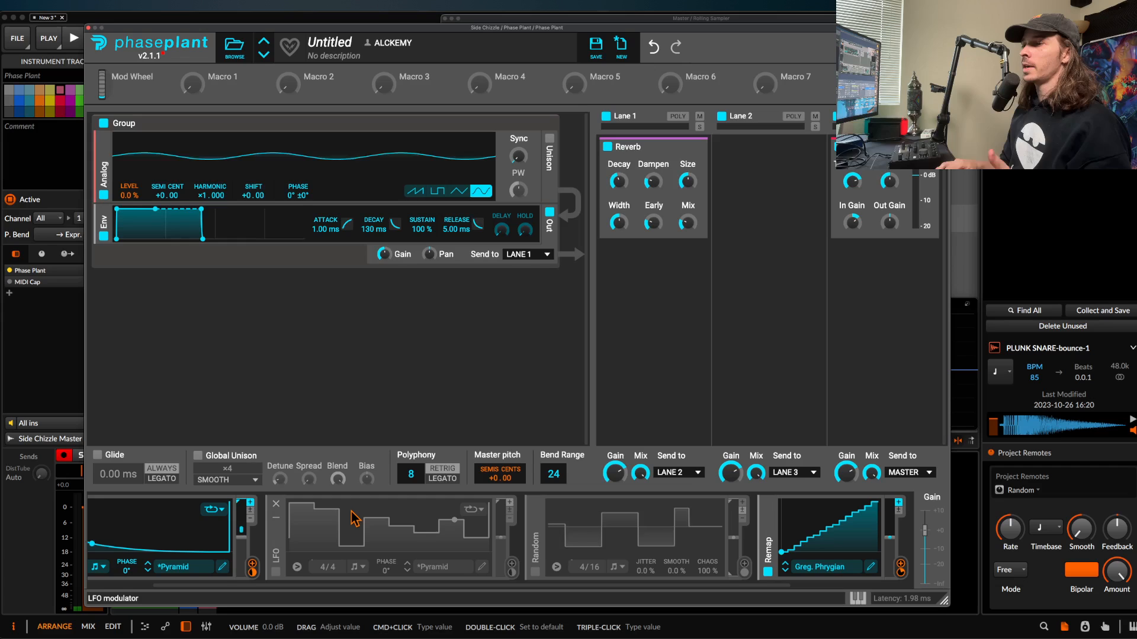
{"action": "left_click", "coordinate": [276, 518]}
{"action": "left_click", "coordinate": [380, 523]}
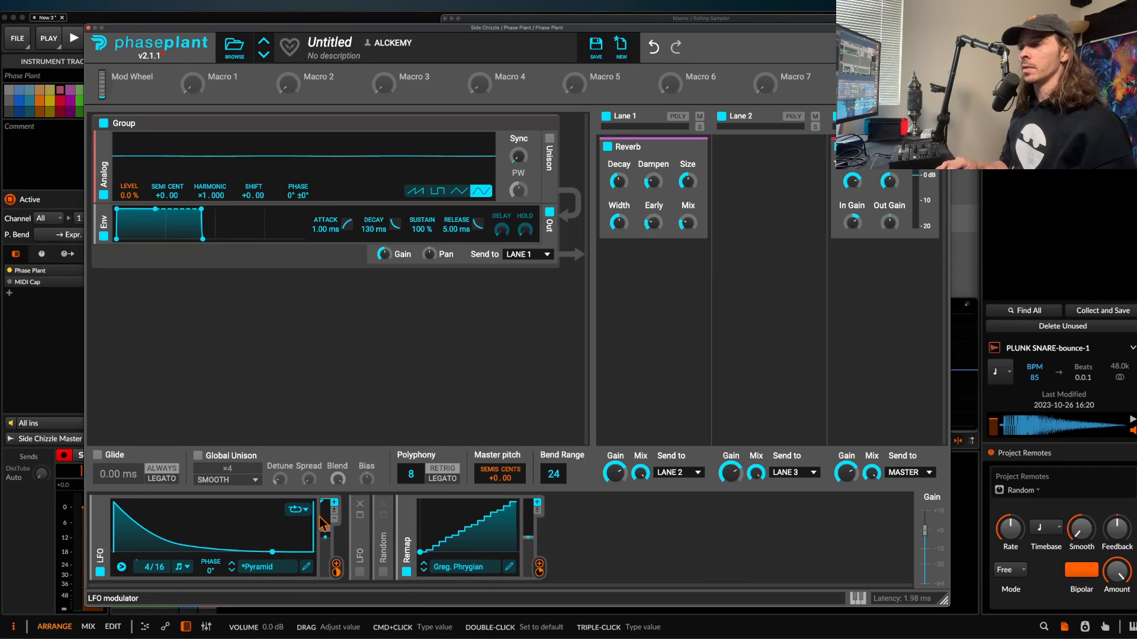
Insert an LFO Table modulator before the Remap and connect it to the Remap's input.
{"action": "left_click", "coordinate": [397, 532]}
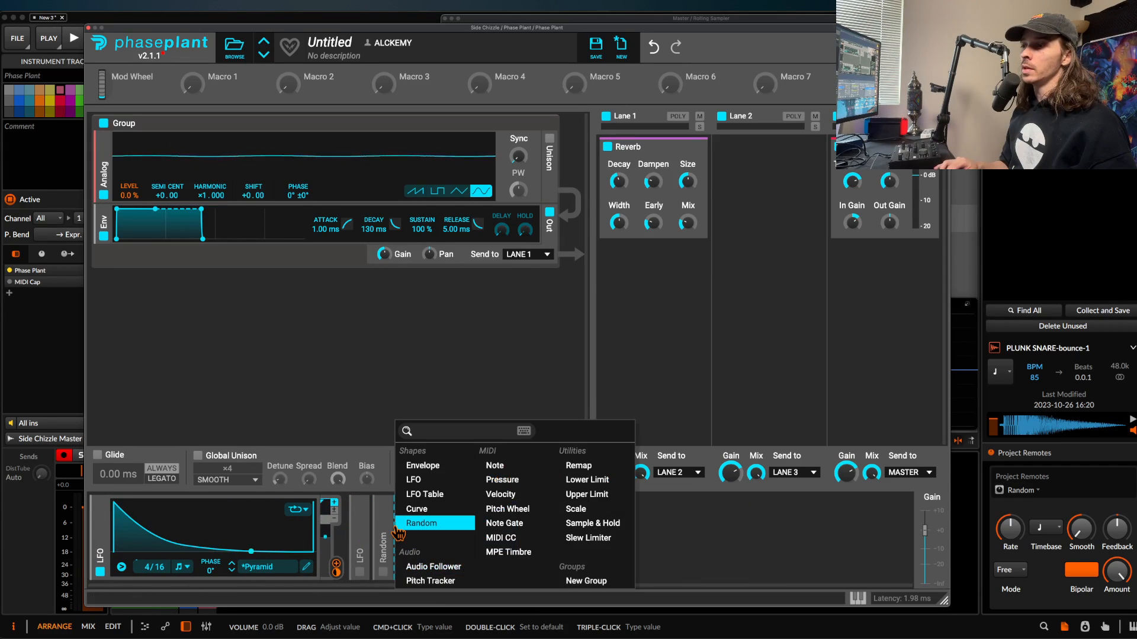
{"action": "left_click", "coordinate": [422, 495]}
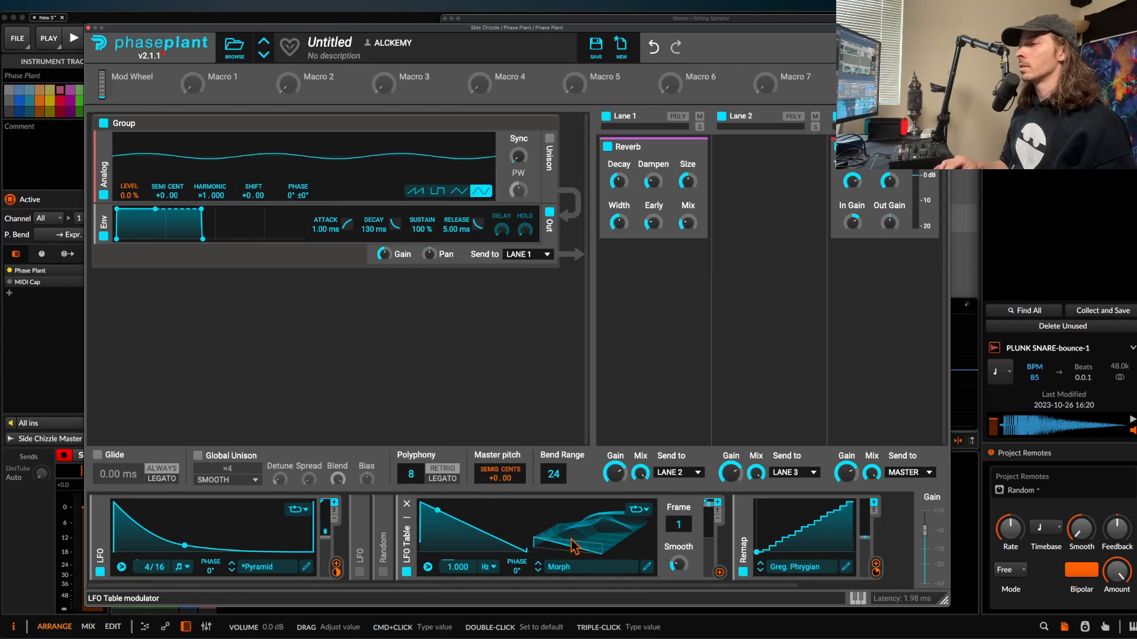
{"action": "left_click_drag", "start_coordinate": [716, 572], "coordinate": [797, 542]}
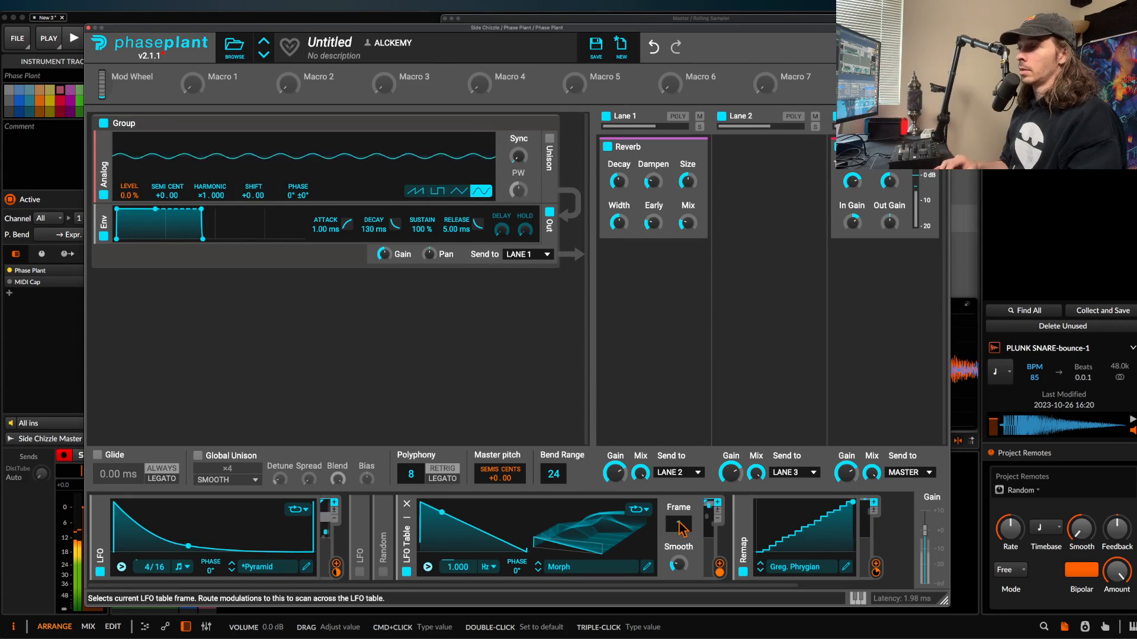
Set the LFO Table's frame to 151 and its rate to 0.000 Hz.
{"action": "mouse_move", "coordinate": [681, 527]}
{"action": "left_mouse_down"}
{"action": "mouse_move", "coordinate": [681, 501]}
{"action": "mouse_move", "coordinate": [681, 527]}
{"action": "left_mouse_up"}
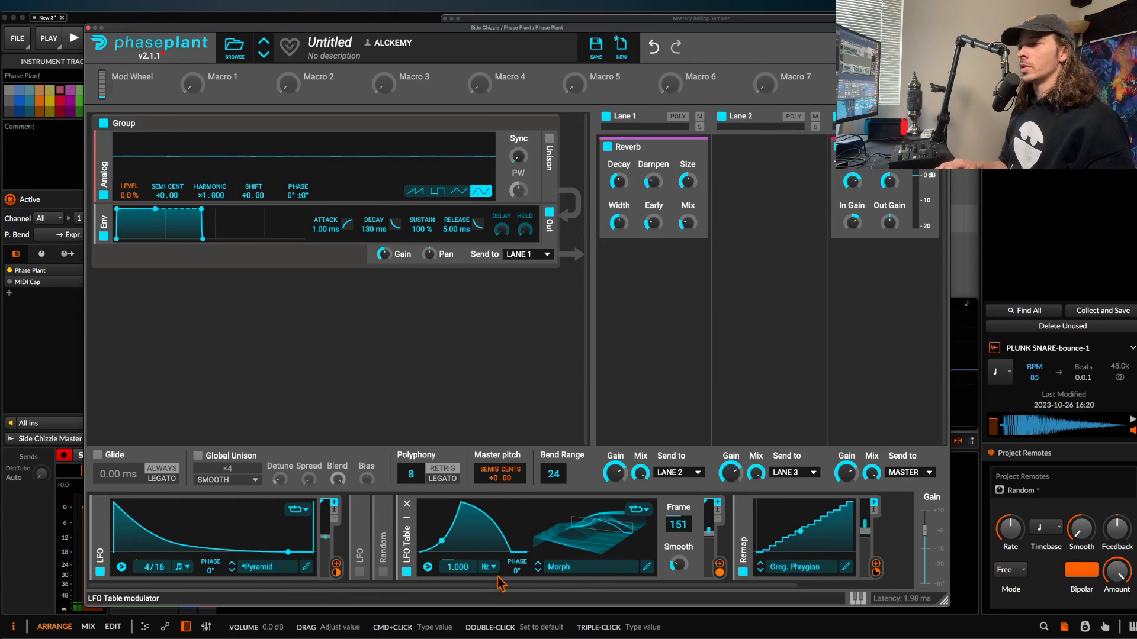
{"action": "left_click_drag", "start_coordinate": [457, 567], "coordinate": [457, 581]}
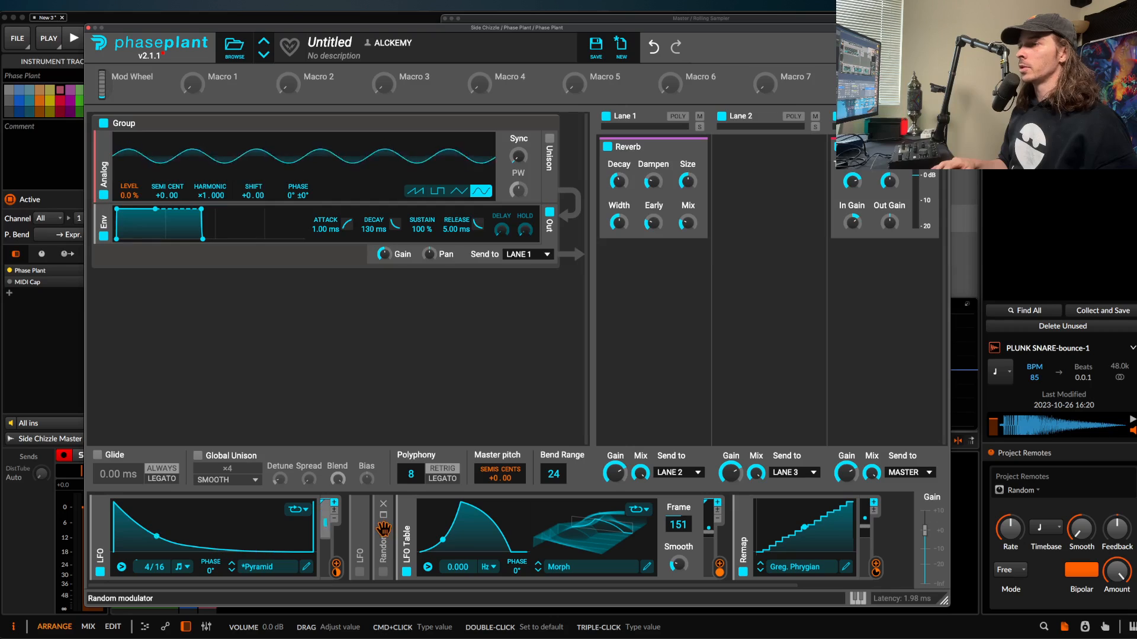
Move the Random modulator between the LFO Table and the Remap and expand it.
{"action": "left_click_drag", "start_coordinate": [384, 529], "coordinate": [724, 530]}
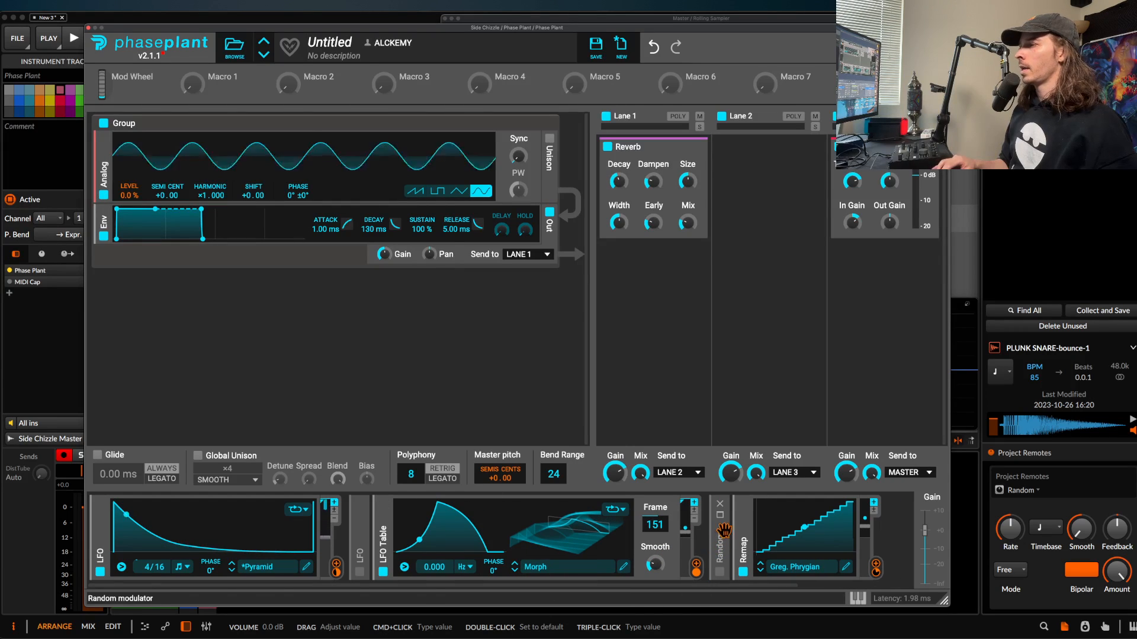
{"action": "left_click", "coordinate": [719, 514]}
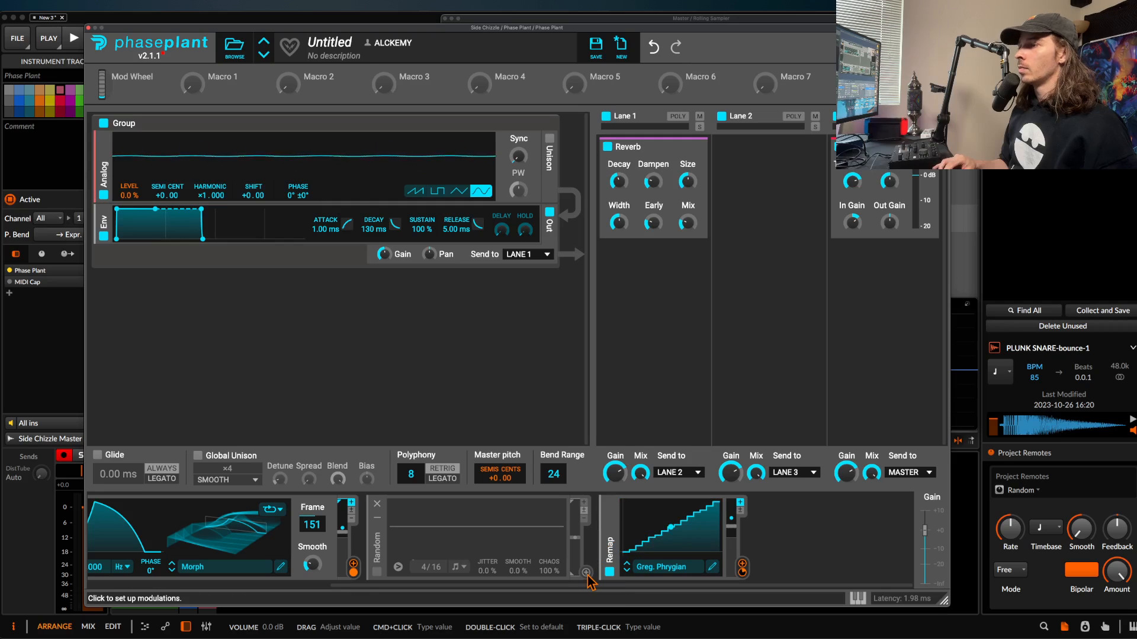
Route the Random modulator to the LFO Table's phase and enable it.
{"action": "left_click_drag", "start_coordinate": [585, 567], "coordinate": [520, 582]}
{"action": "scroll", "coordinate": [332, 536], "scroll_direction": "left", "scroll_amount": 1}
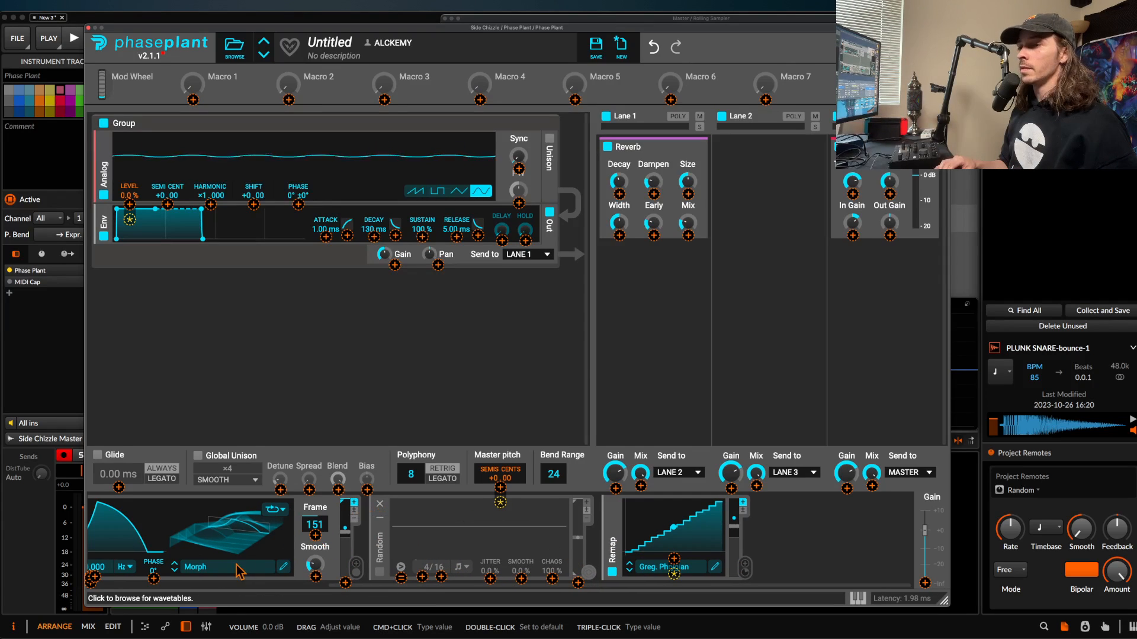
{"action": "scroll", "coordinate": [189, 568], "scroll_direction": "left", "scroll_amount": 5}
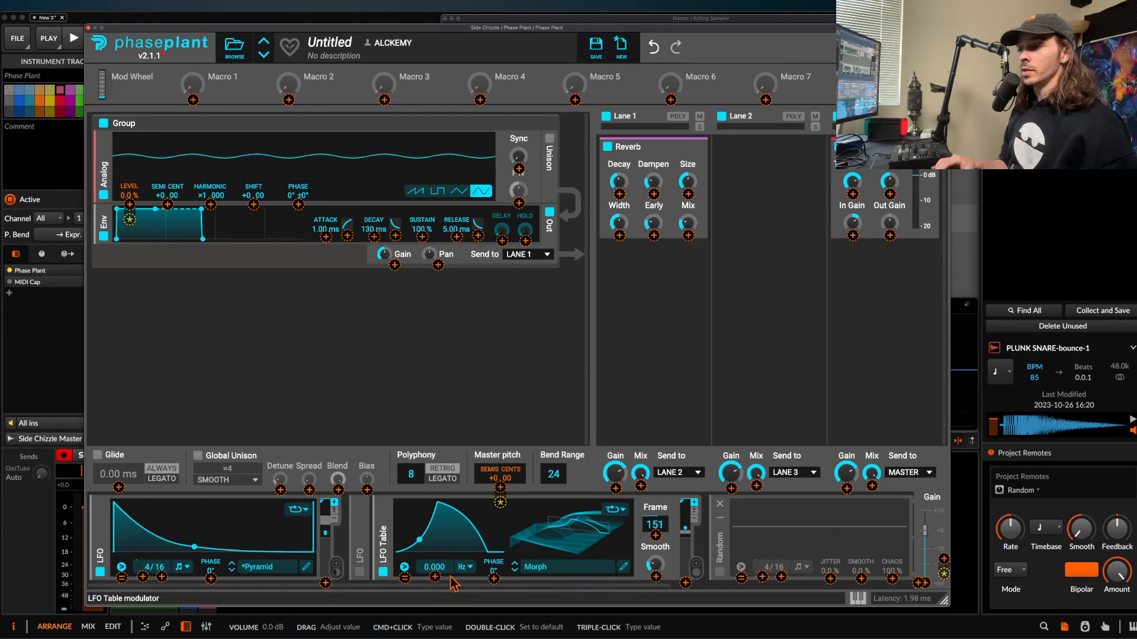
{"action": "left_click_drag", "start_coordinate": [446, 582], "coordinate": [473, 542]}
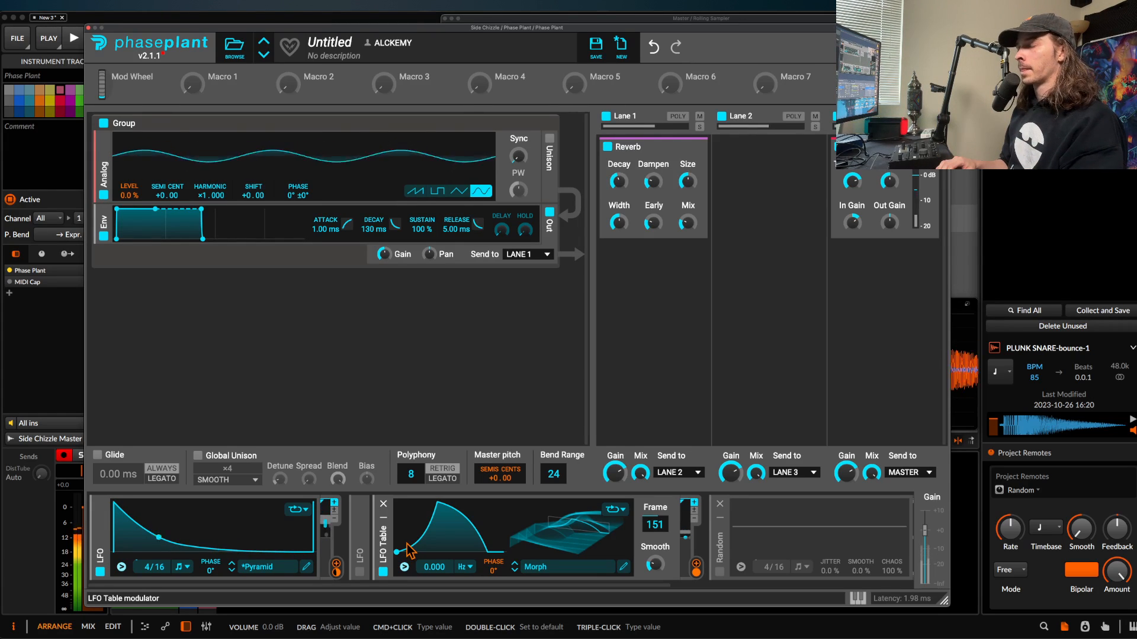
{"action": "left_click", "coordinate": [719, 571]}
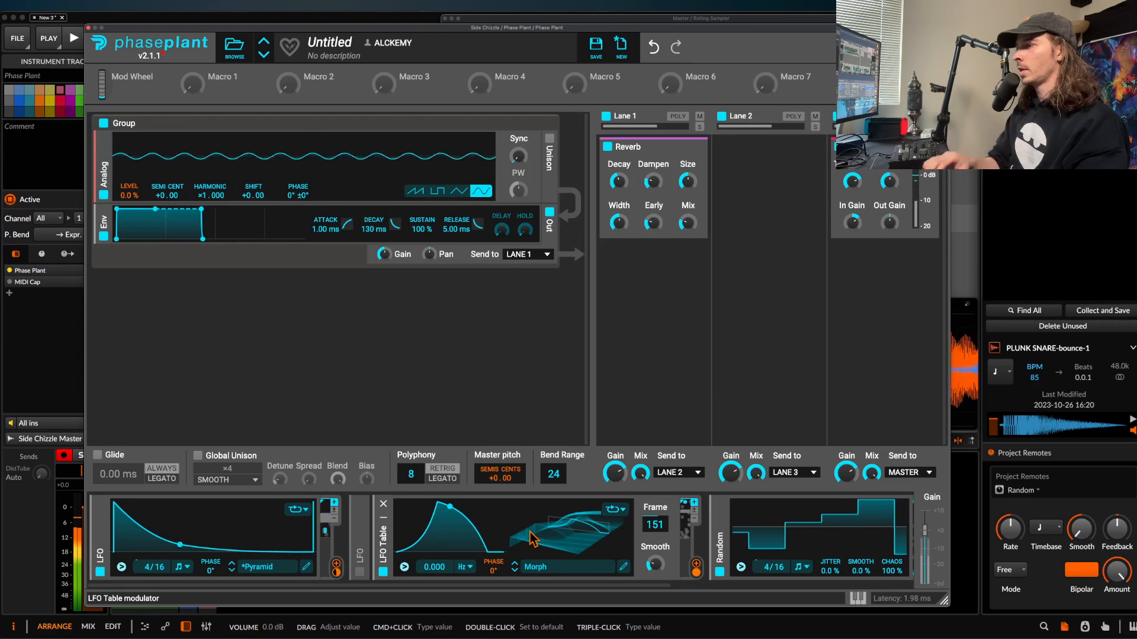
Set the LFO Table's frame to 99 and look over the simple factory LFO tables.
{"action": "scroll", "coordinate": [654, 536], "scroll_direction": "down", "scroll_amount": 10}
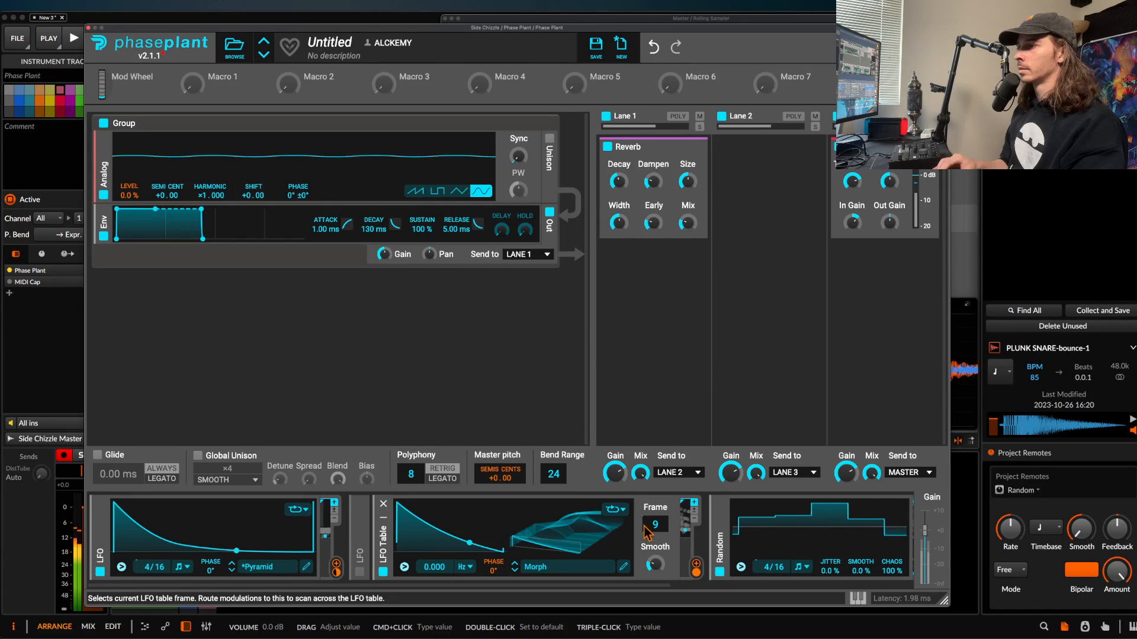
{"action": "left_click_drag", "start_coordinate": [660, 528], "coordinate": [660, 524]}
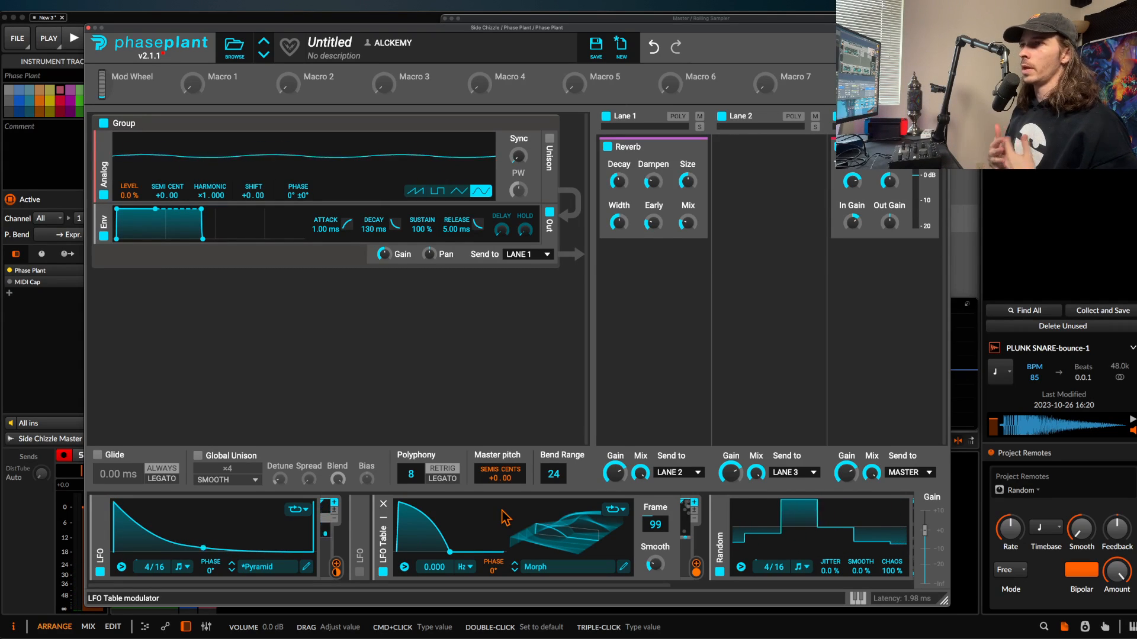
{"action": "left_click", "coordinate": [554, 567]}
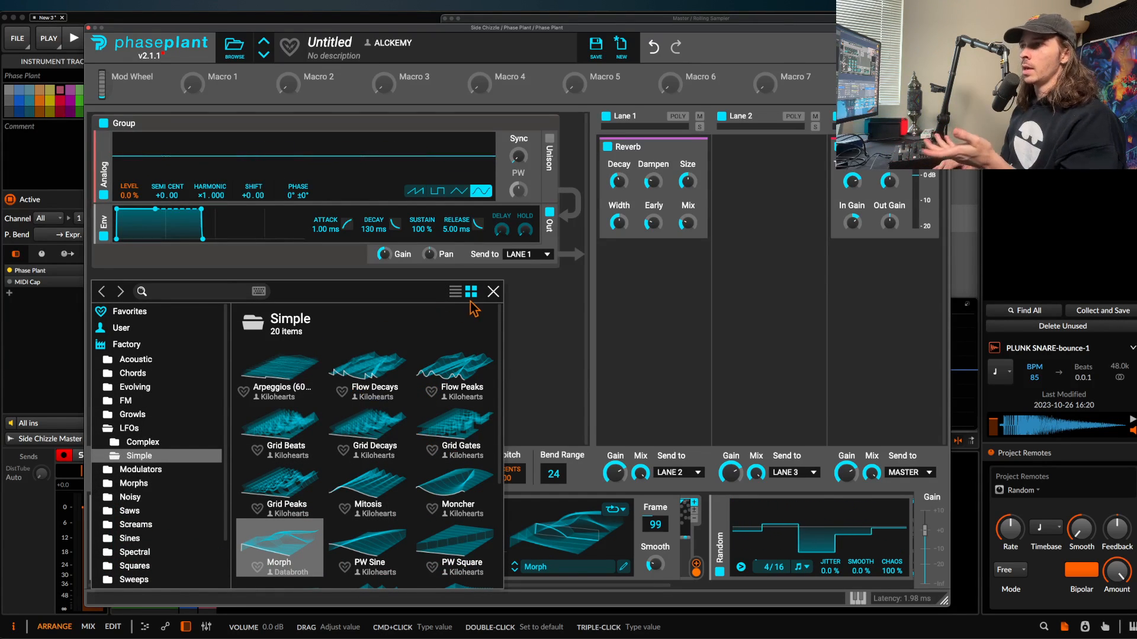
{"action": "left_click", "coordinate": [494, 292]}
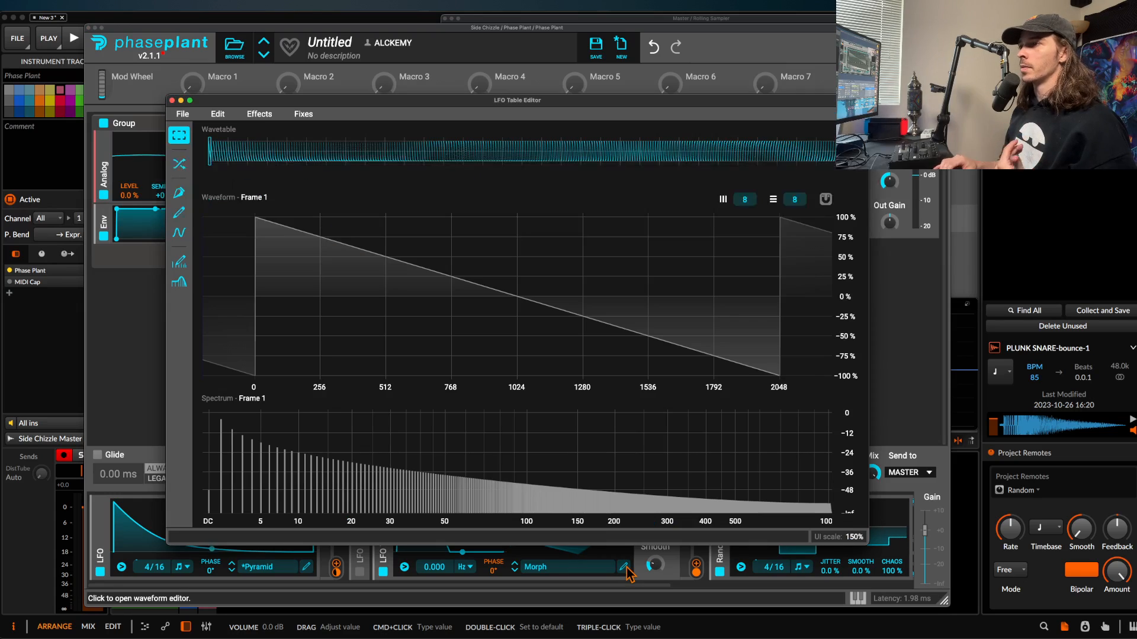
Open the LFO Table's waveform editor and begin a grid-snapped Pen tool shape on frame 1 with steps at 100%, 0% and 75%.
{"action": "left_click", "coordinate": [623, 566]}
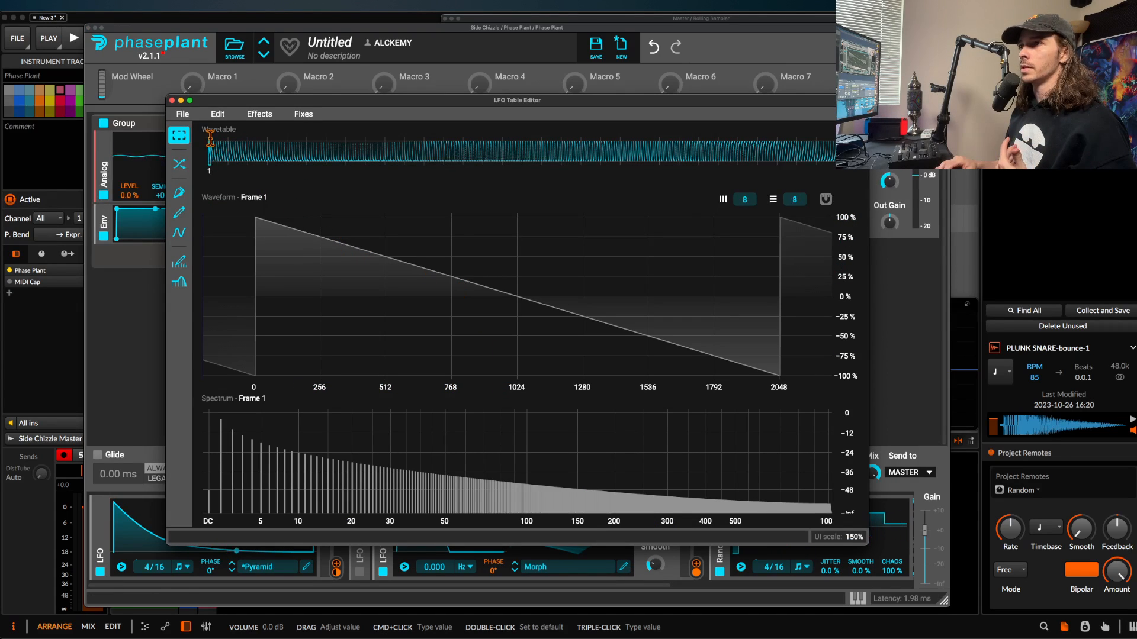
{"action": "left_click", "coordinate": [181, 192]}
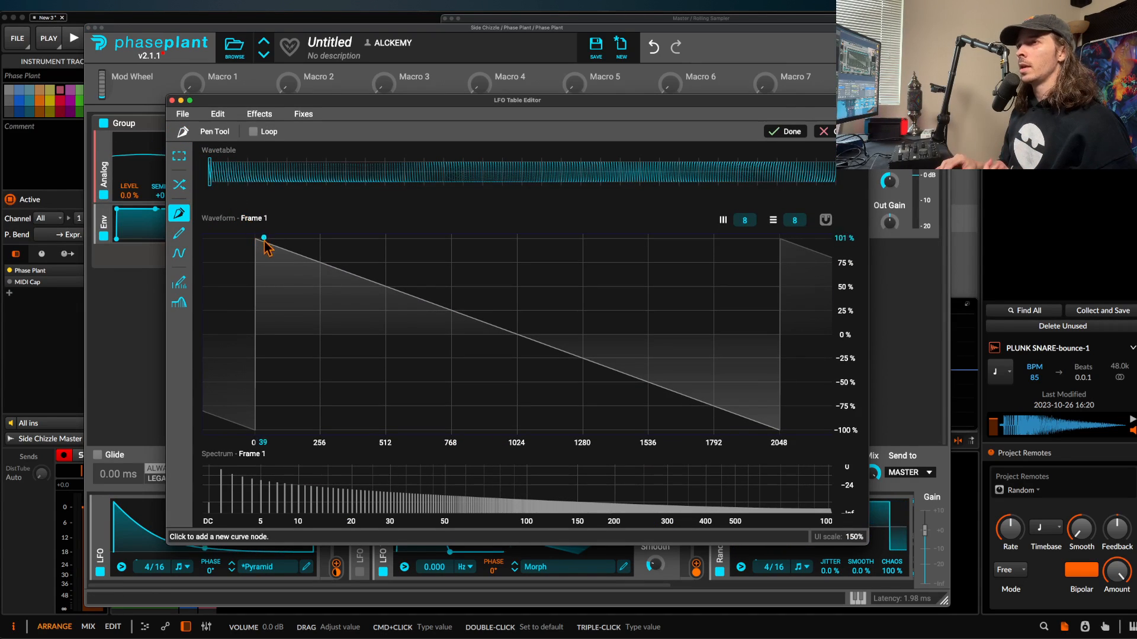
{"action": "left_click", "coordinate": [826, 220]}
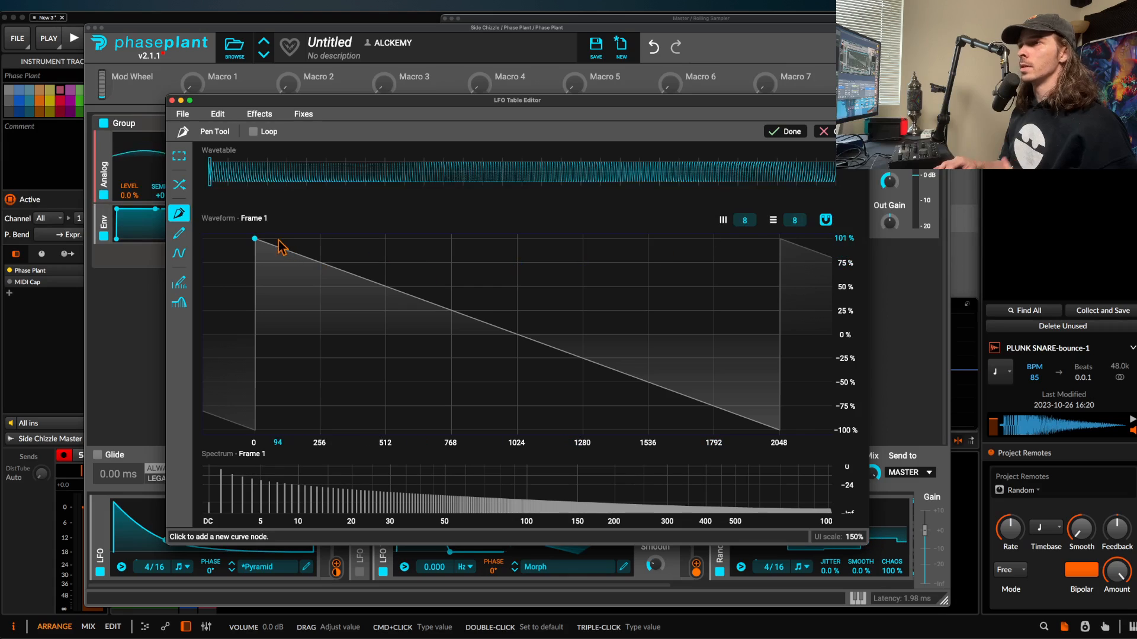
{"action": "left_click", "coordinate": [321, 239]}
{"action": "left_click", "coordinate": [320, 334]}
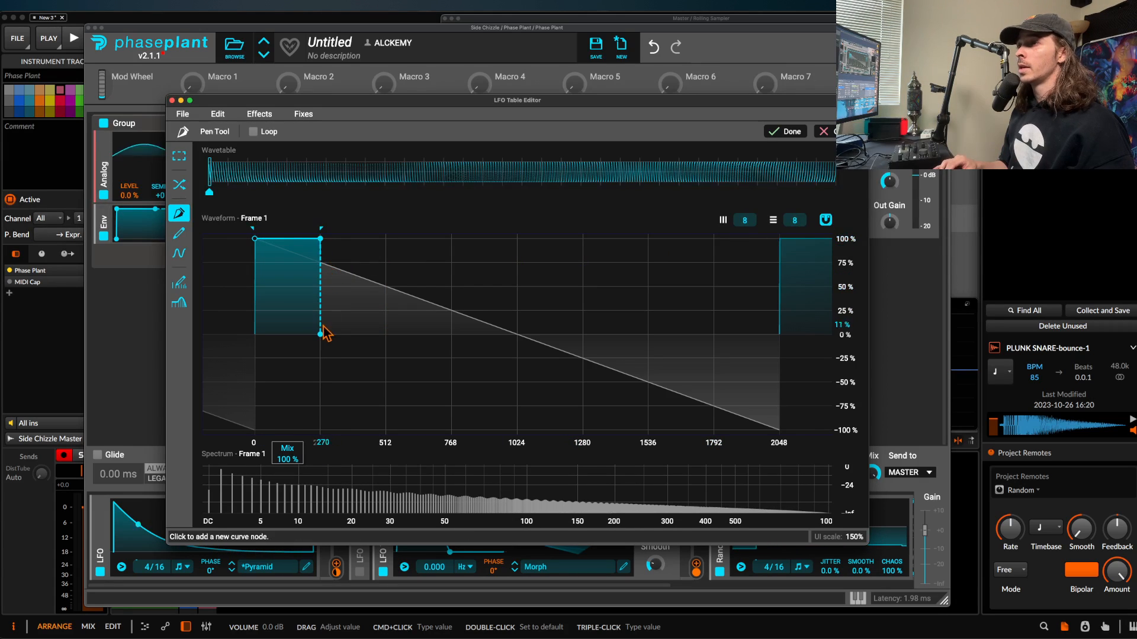
{"action": "left_click", "coordinate": [386, 335]}
{"action": "left_click", "coordinate": [386, 263]}
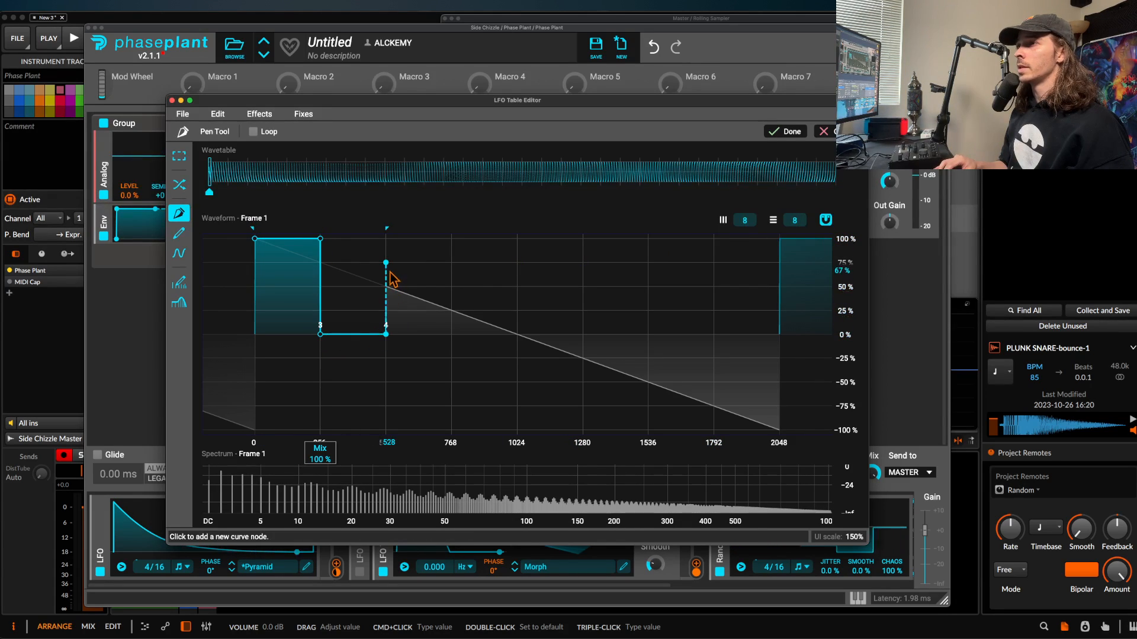
{"action": "left_click", "coordinate": [451, 262]}
Continue frame 1's stepped shape with levels of -50%, 50% and -75%, each 256 samples wide, up to sample 1536.
{"action": "left_click", "coordinate": [451, 382]}
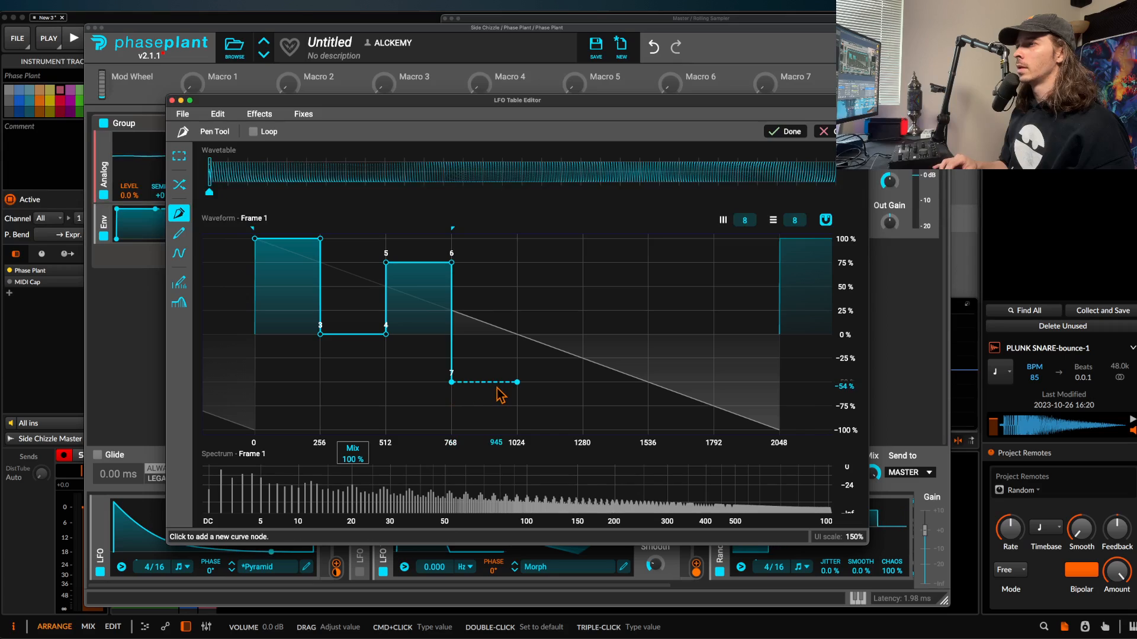
{"action": "left_click", "coordinate": [518, 382]}
{"action": "left_click", "coordinate": [517, 287]}
{"action": "left_click", "coordinate": [583, 287]}
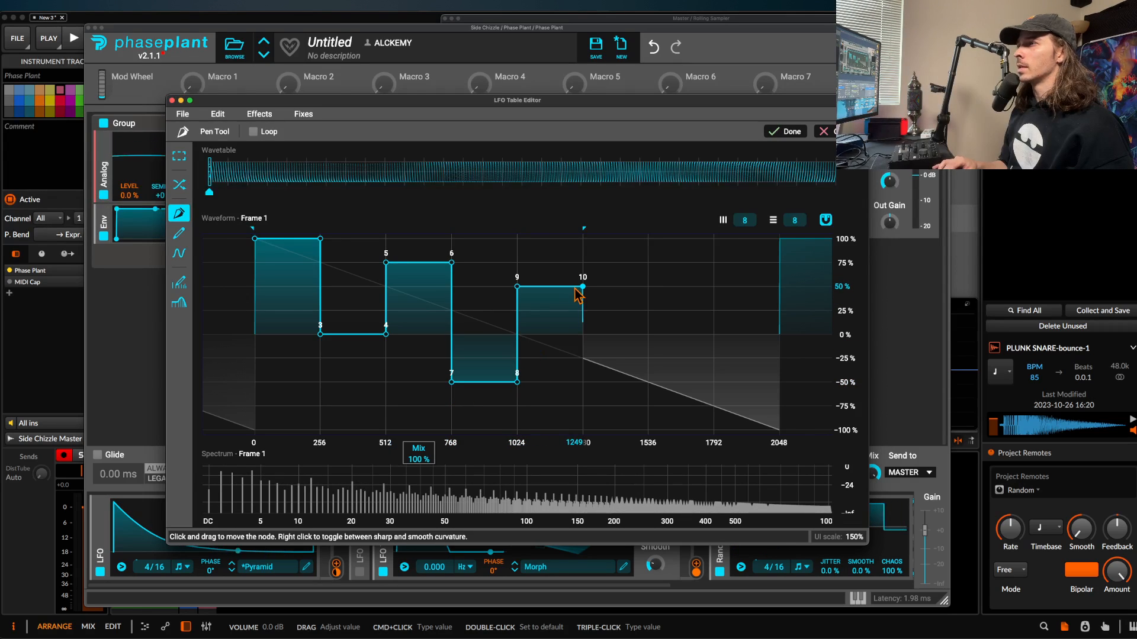
{"action": "left_click", "coordinate": [638, 292]}
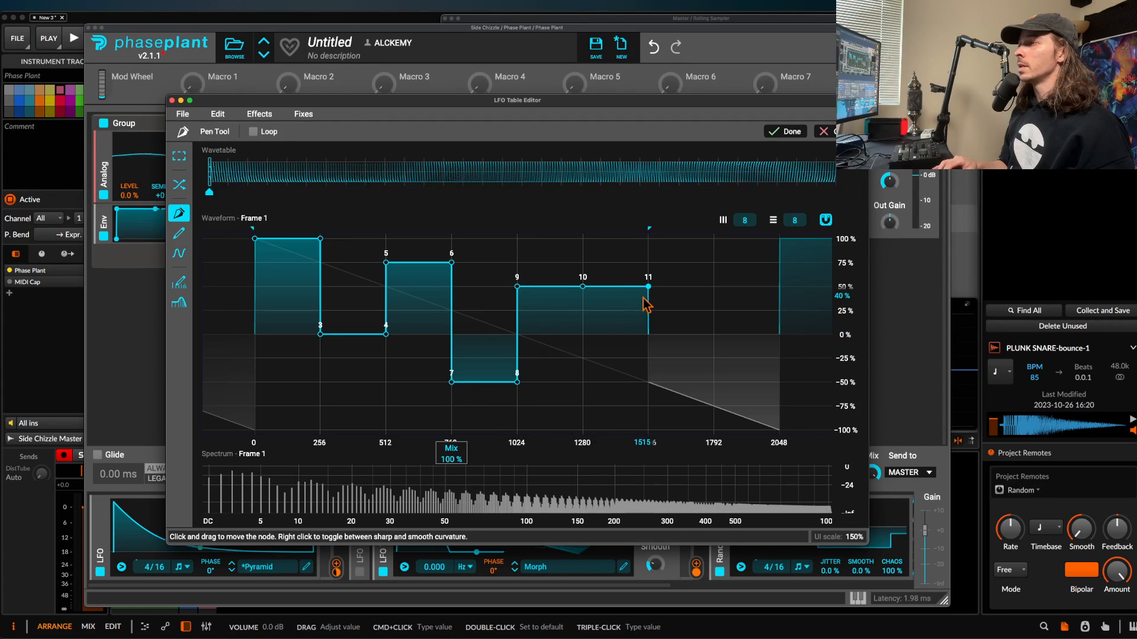
{"action": "left_click_drag", "start_coordinate": [625, 294], "coordinate": [585, 407]}
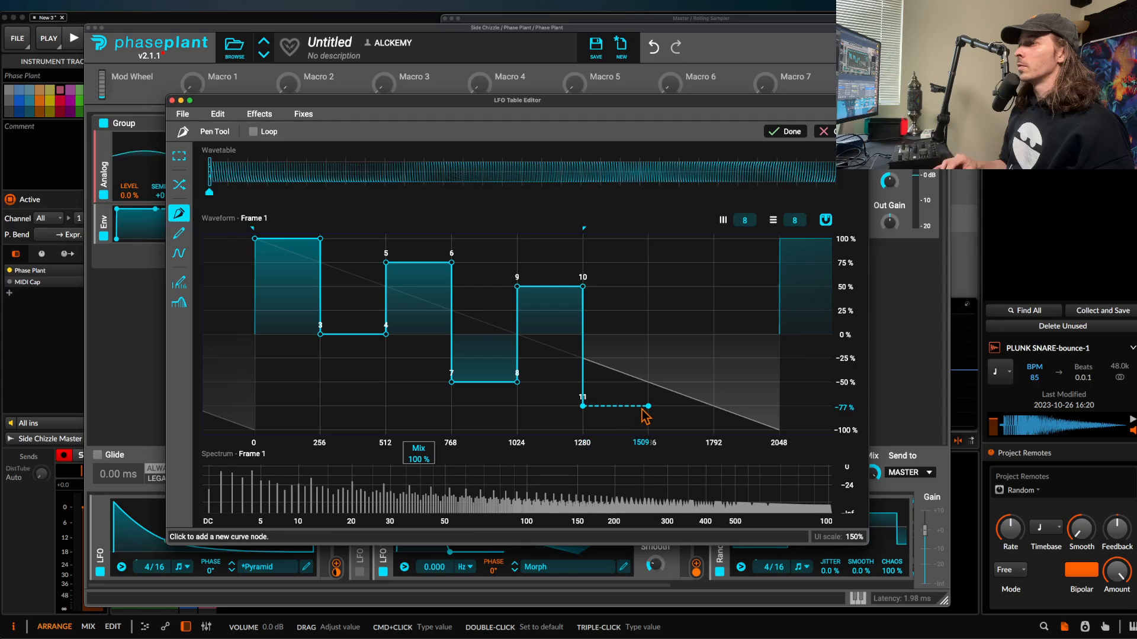
{"action": "left_click", "coordinate": [648, 406]}
Finish frame 1's stepped shape with levels of 50% and 100% up to sample 2048 and apply it.
{"action": "left_click", "coordinate": [648, 286]}
{"action": "left_click", "coordinate": [714, 286]}
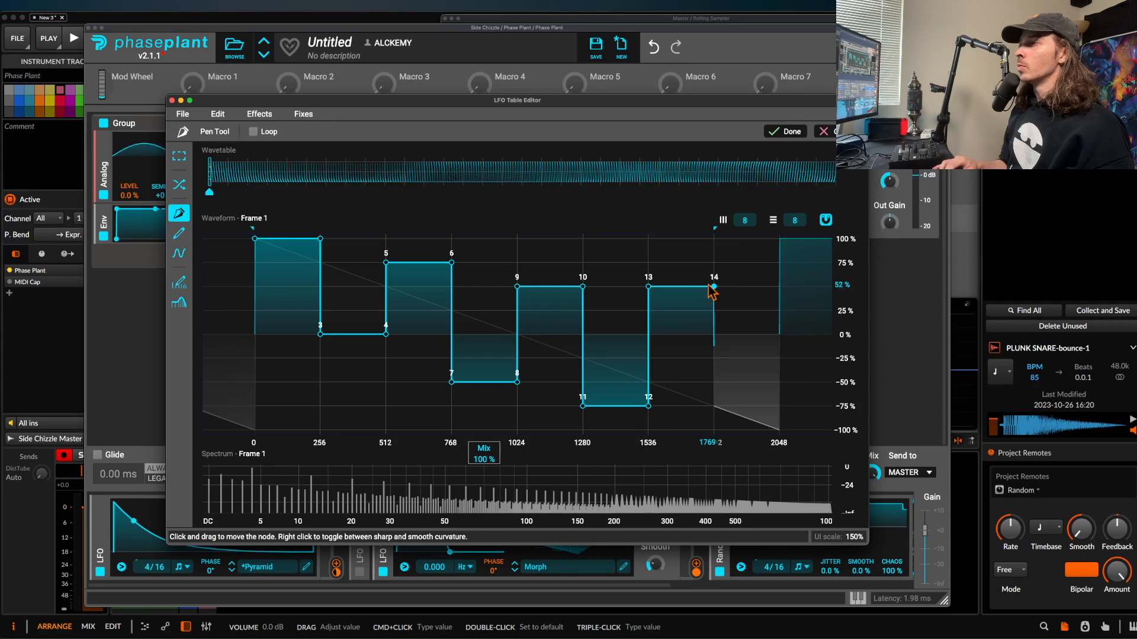
{"action": "left_click", "coordinate": [714, 246]}
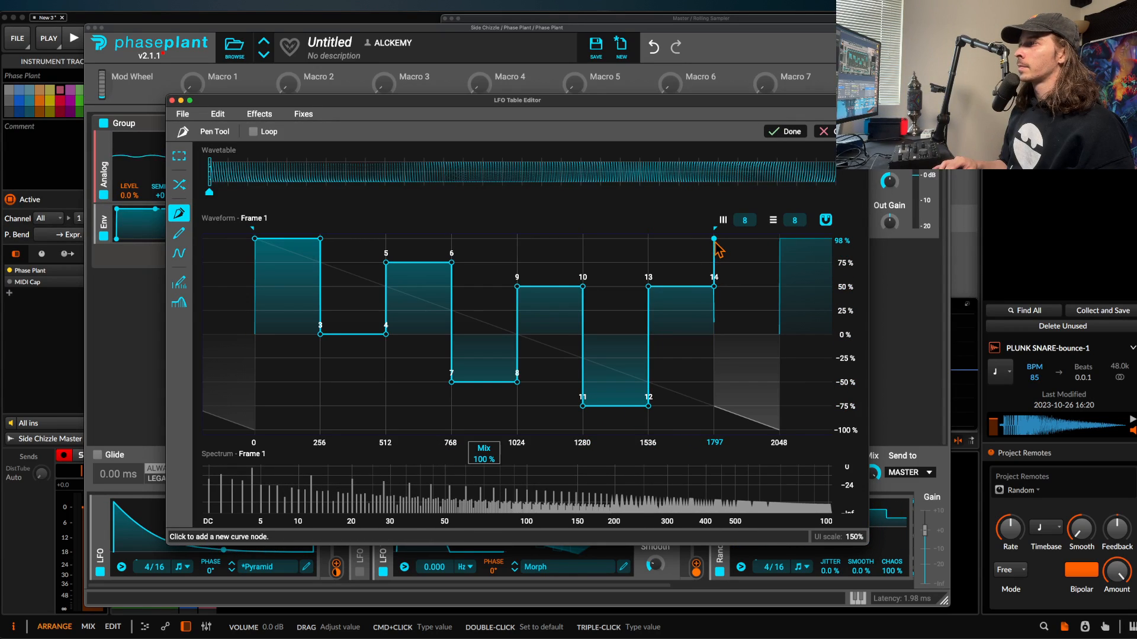
{"action": "left_click", "coordinate": [778, 243]}
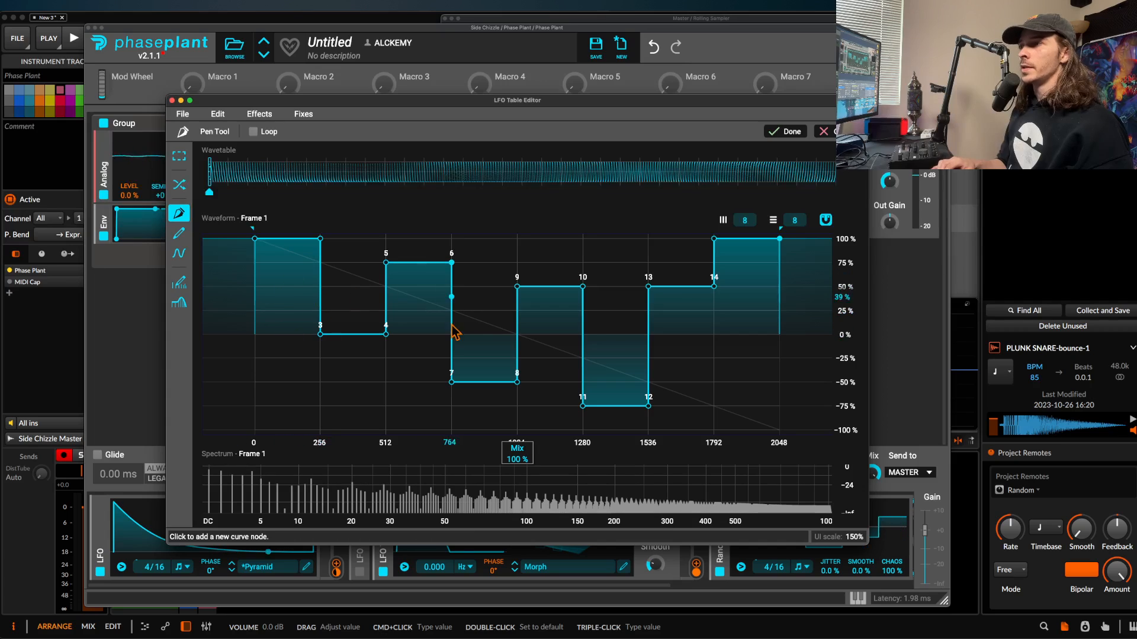
{"action": "left_click", "coordinate": [784, 133]}
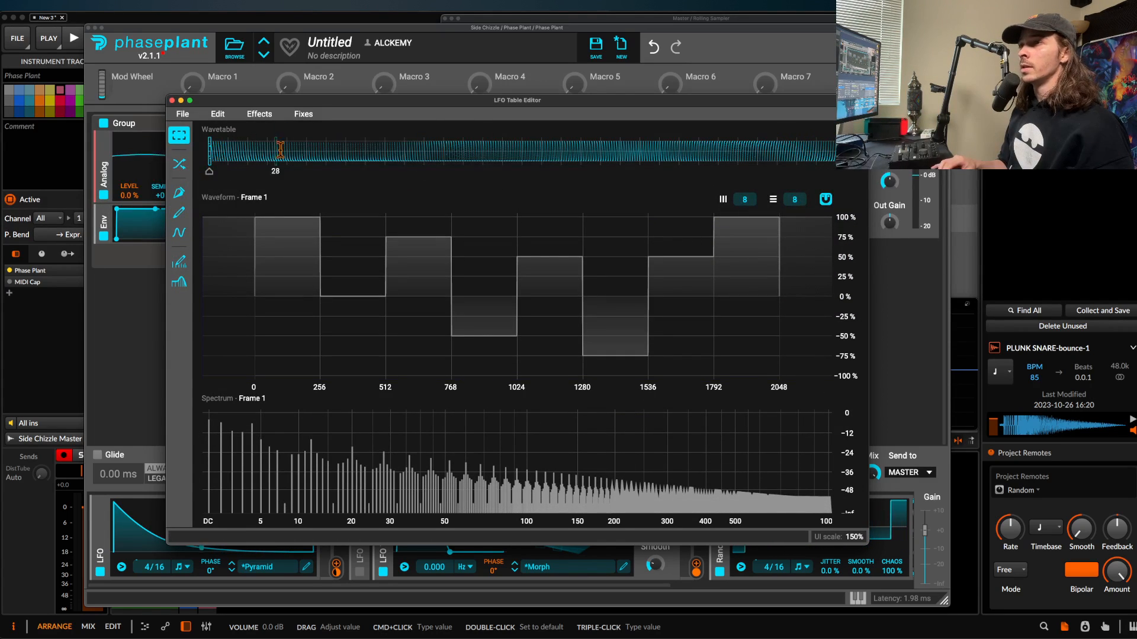
Begin a Pen tool shape on frame 256 with 256-sample steps at -100%, -50%, 50% and -100%.
{"action": "left_click", "coordinate": [833, 177]}
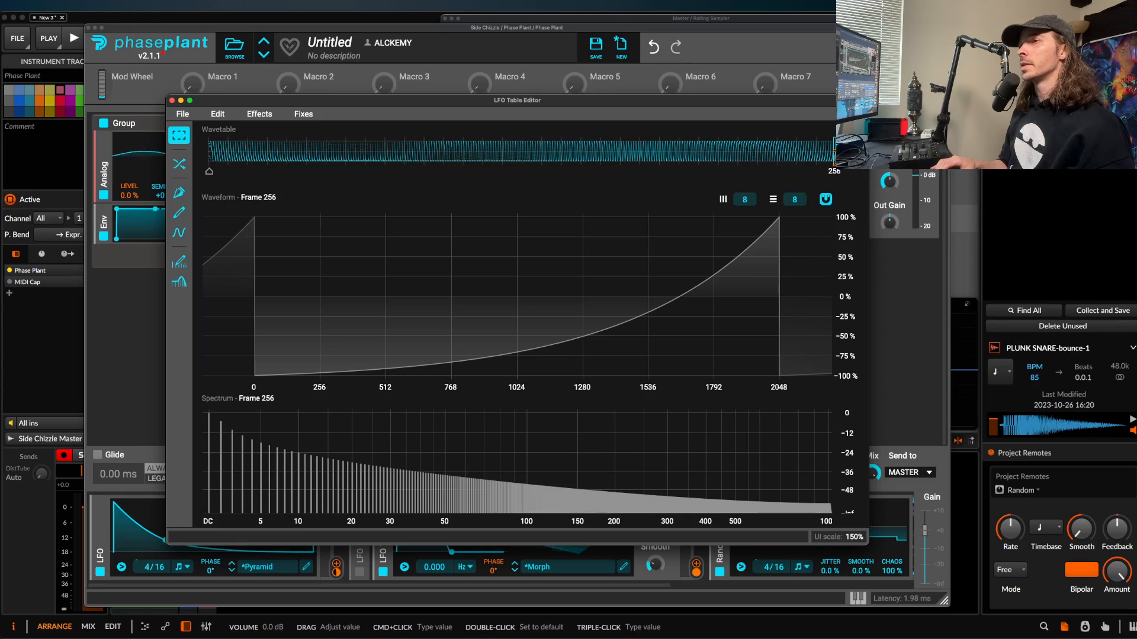
{"action": "left_click", "coordinate": [179, 192]}
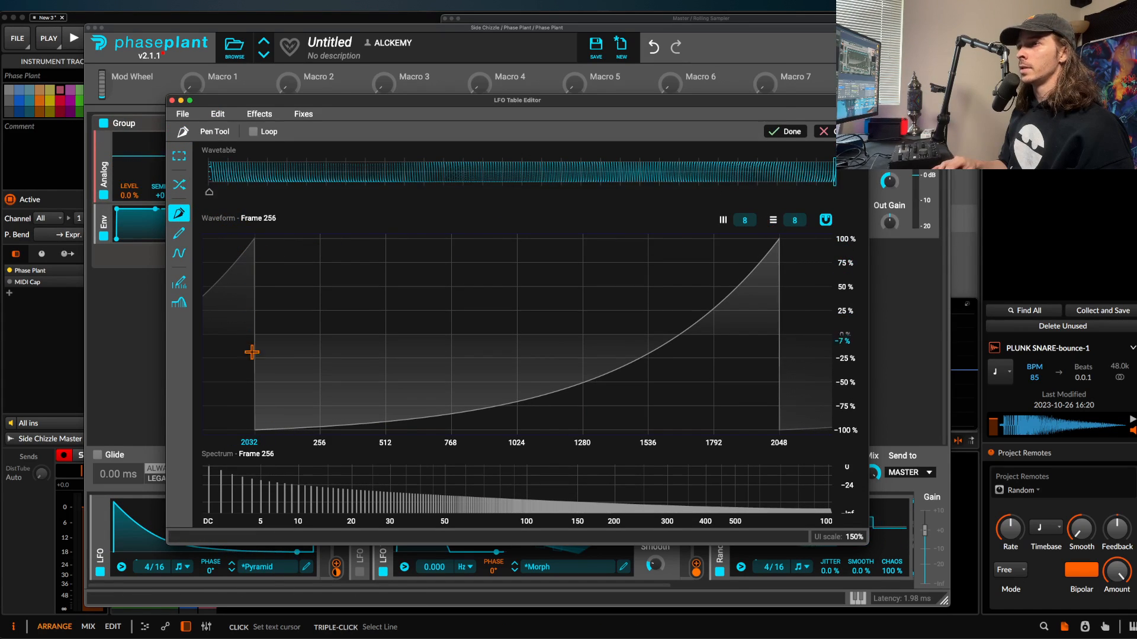
{"action": "left_click", "coordinate": [320, 430]}
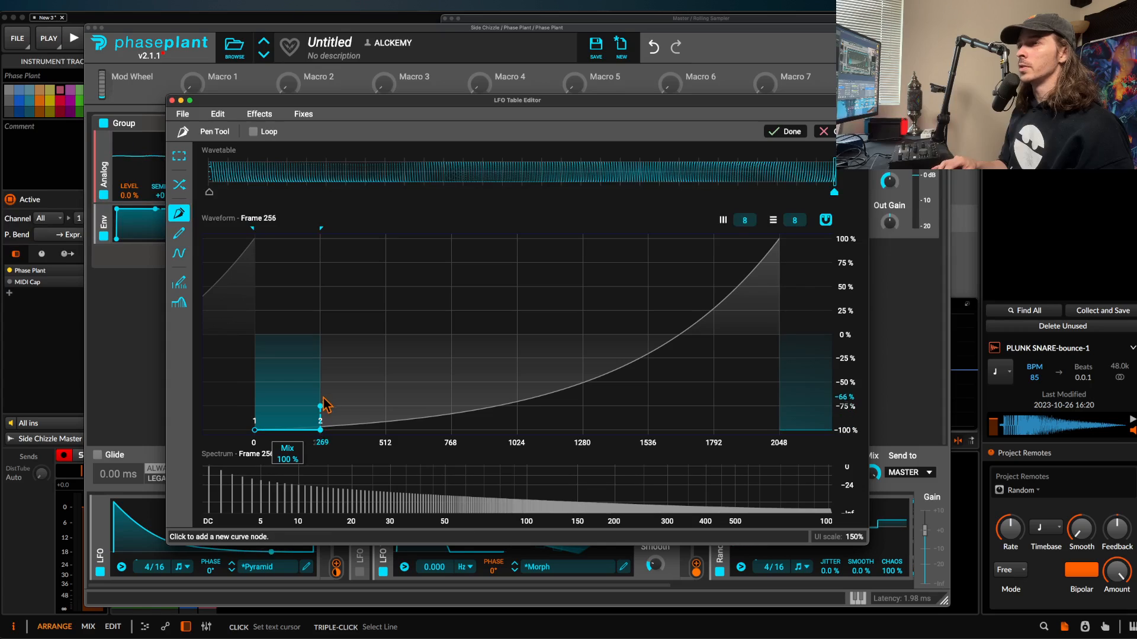
{"action": "left_click", "coordinate": [320, 382]}
{"action": "left_click", "coordinate": [386, 382]}
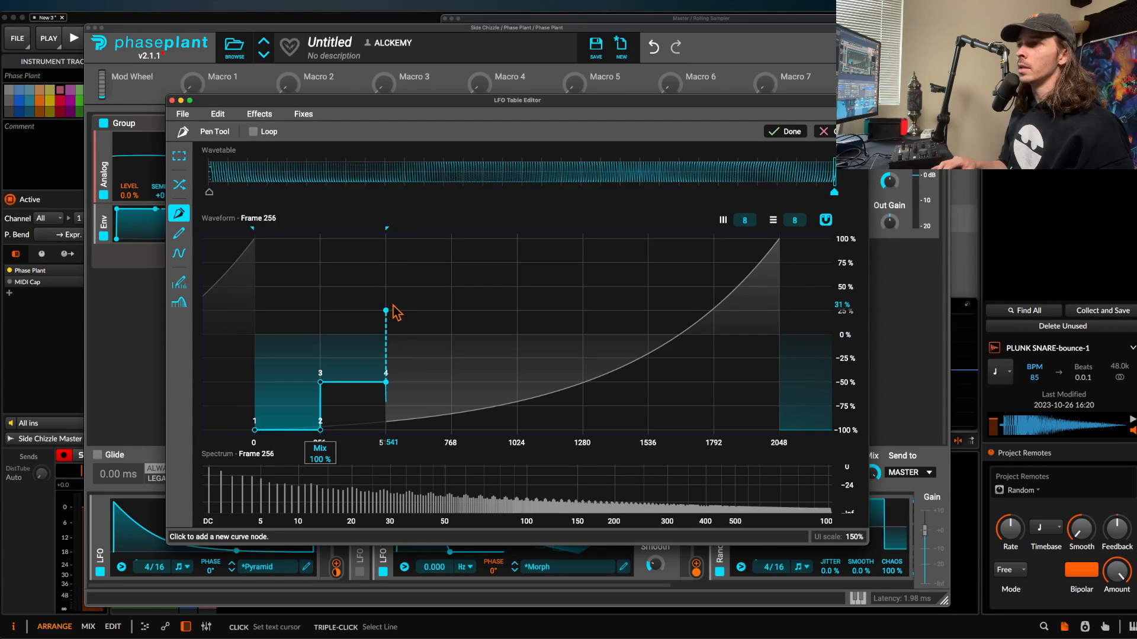
{"action": "left_click", "coordinate": [386, 286]}
{"action": "left_click", "coordinate": [452, 286]}
{"action": "left_click", "coordinate": [452, 430]}
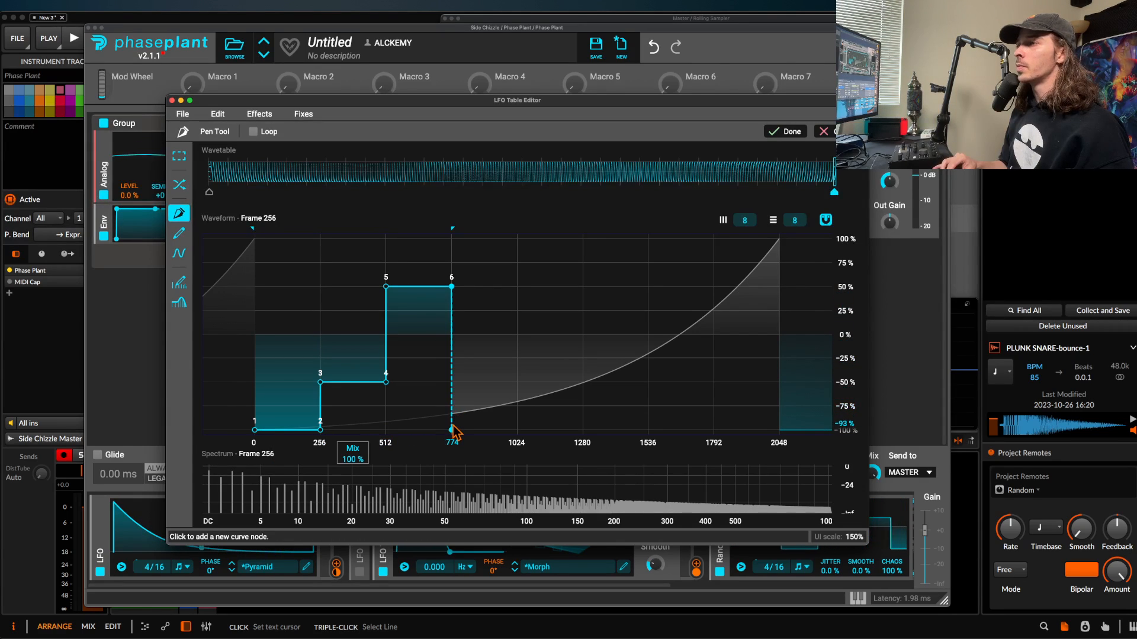
{"action": "left_click", "coordinate": [518, 430]}
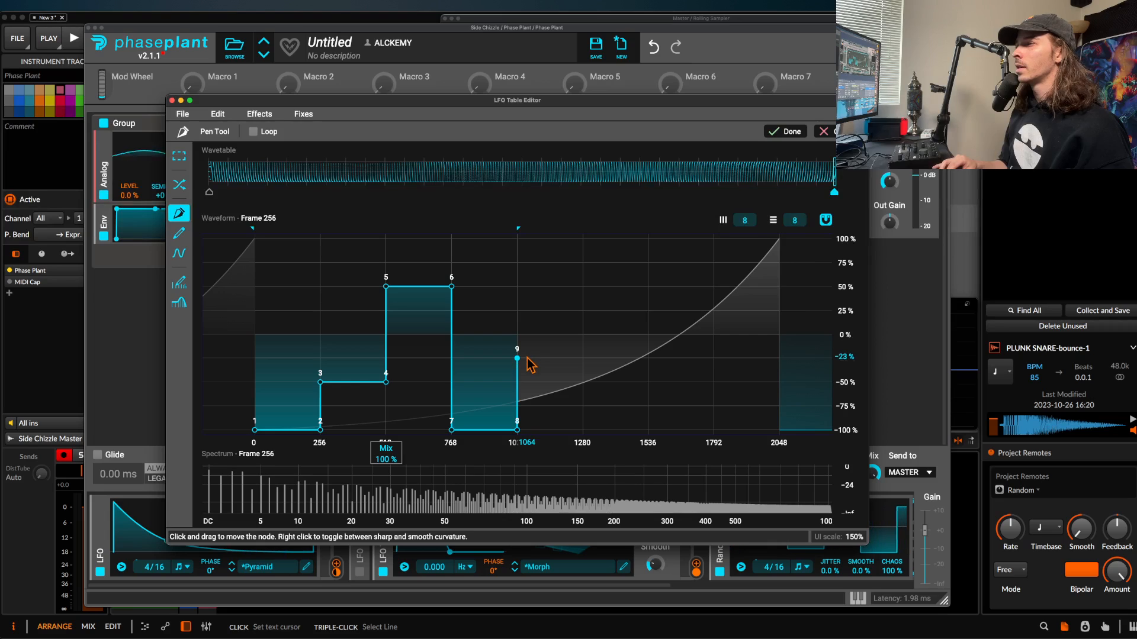
Complete frame 256's stepped shape with levels of -25%, 75%, -75% and 100% and apply it.
{"action": "left_click", "coordinate": [518, 358]}
{"action": "left_click", "coordinate": [583, 358]}
{"action": "left_click", "coordinate": [583, 262]}
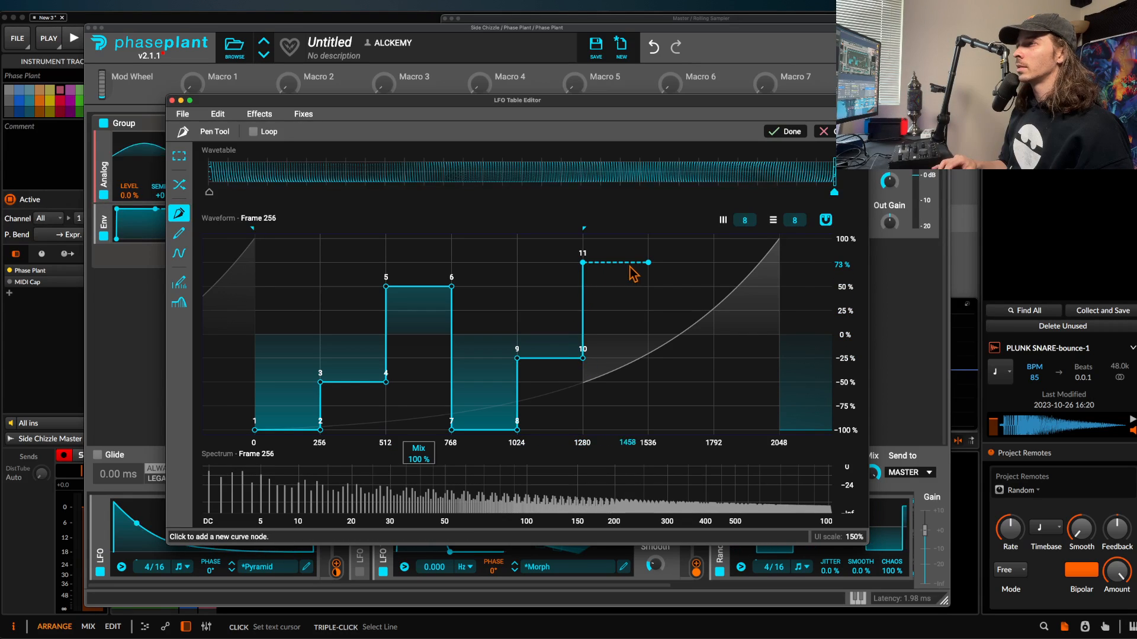
{"action": "left_click", "coordinate": [649, 262]}
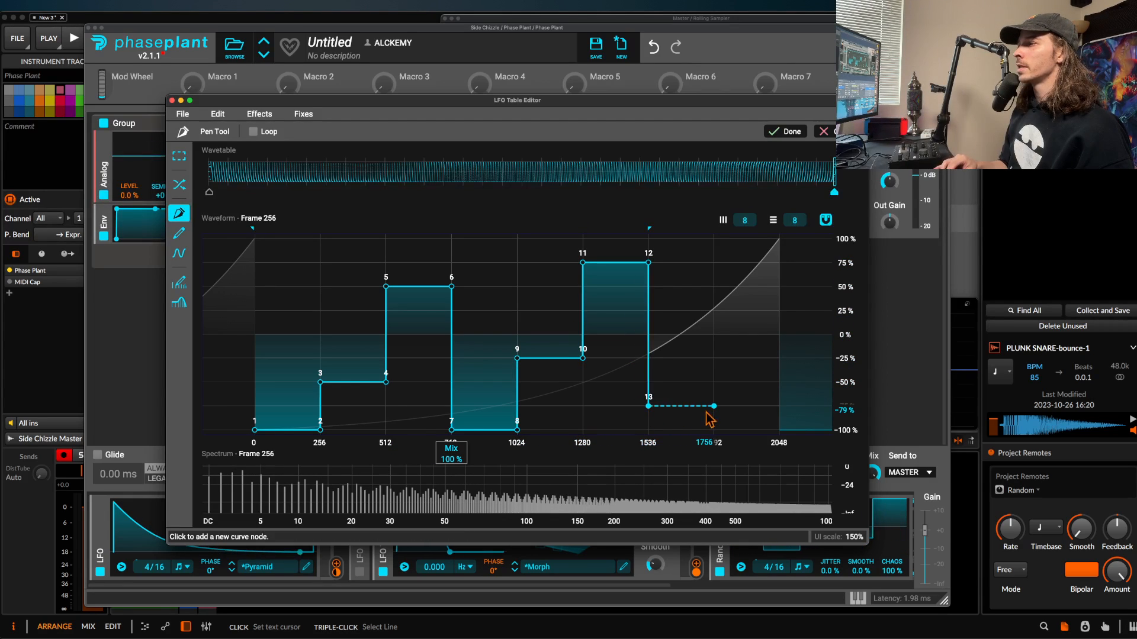
{"action": "left_click", "coordinate": [648, 406]}
{"action": "left_click", "coordinate": [714, 406]}
{"action": "left_click", "coordinate": [714, 238]}
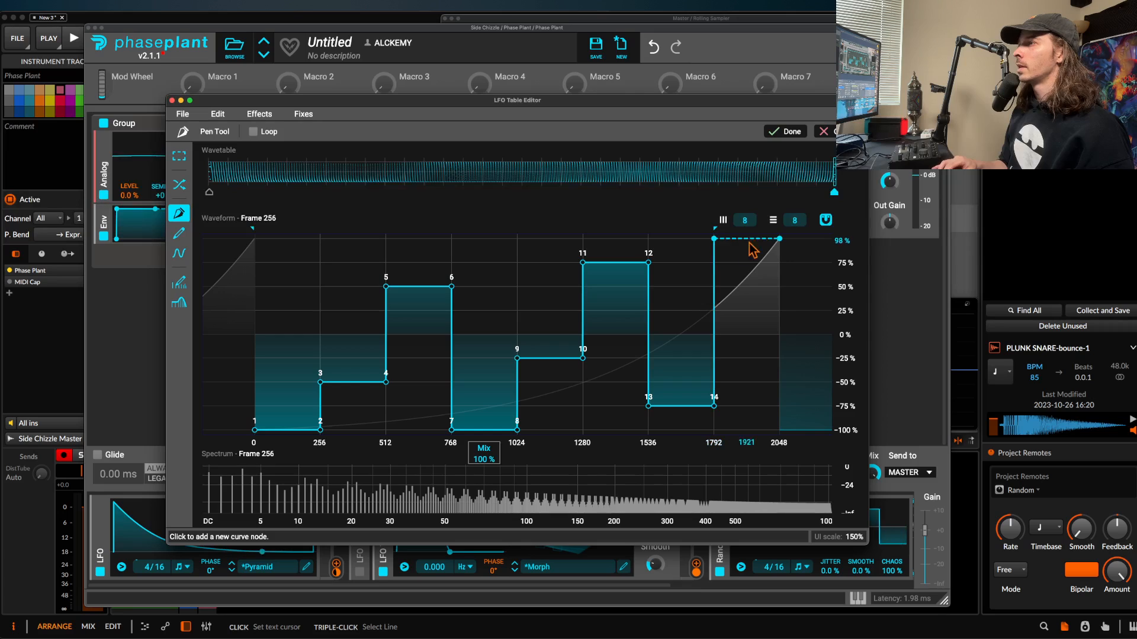
{"action": "left_click", "coordinate": [779, 239]}
{"action": "left_click", "coordinate": [783, 135]}
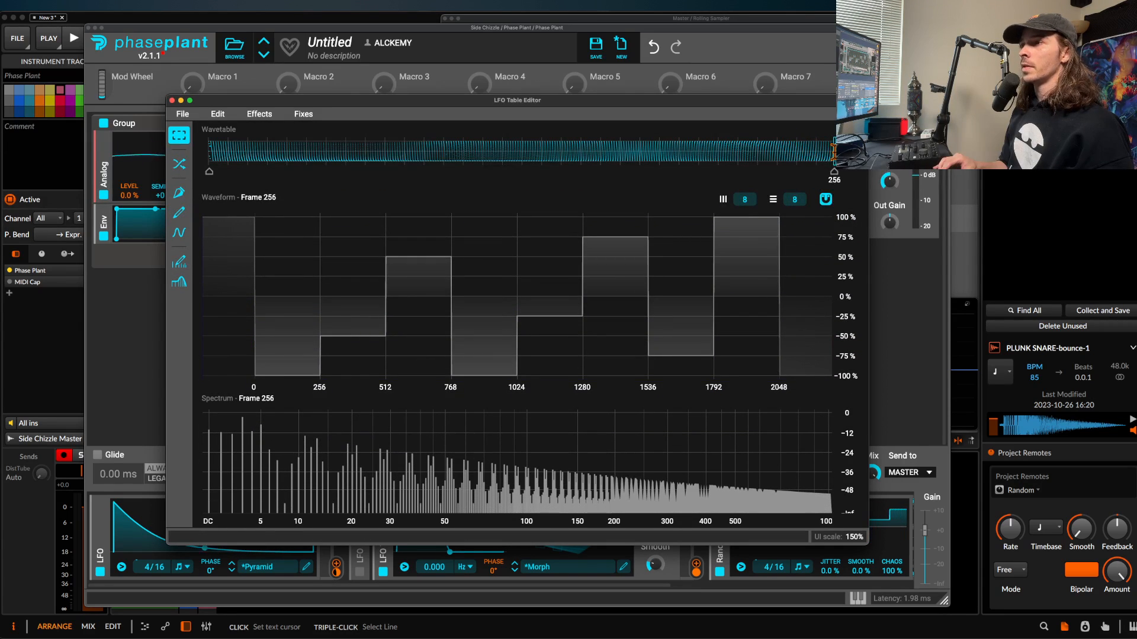
Compare frames 1 and 256 and fill the frames between them with a spectral morph using the Morph tool.
{"action": "left_click_drag", "start_coordinate": [834, 149], "coordinate": [209, 149]}
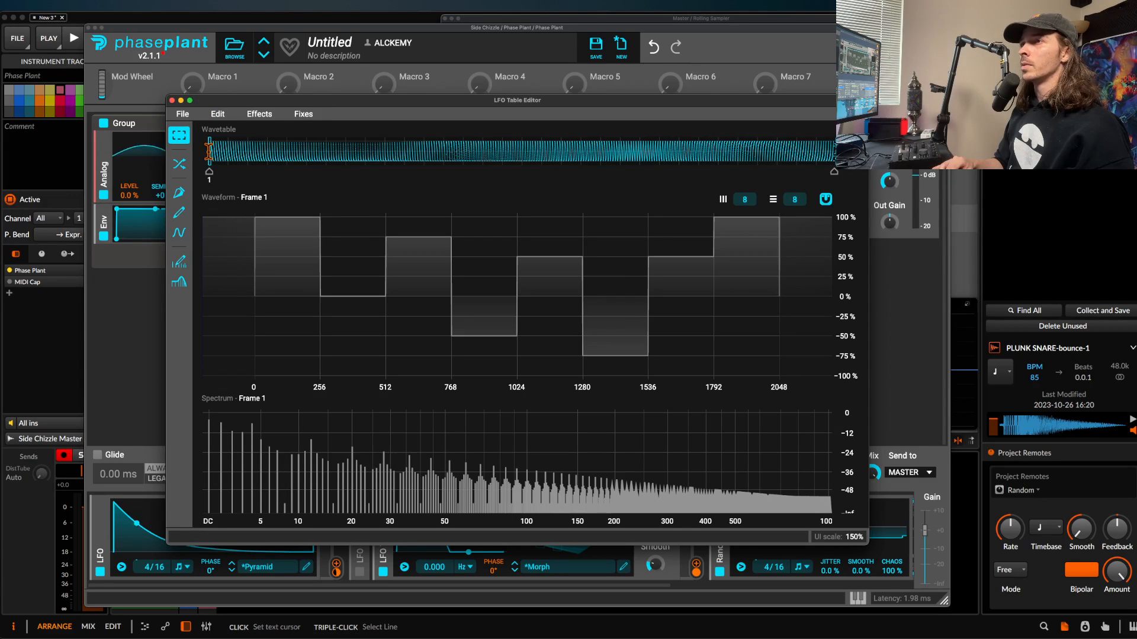
{"action": "left_click_drag", "start_coordinate": [208, 154], "coordinate": [836, 151]}
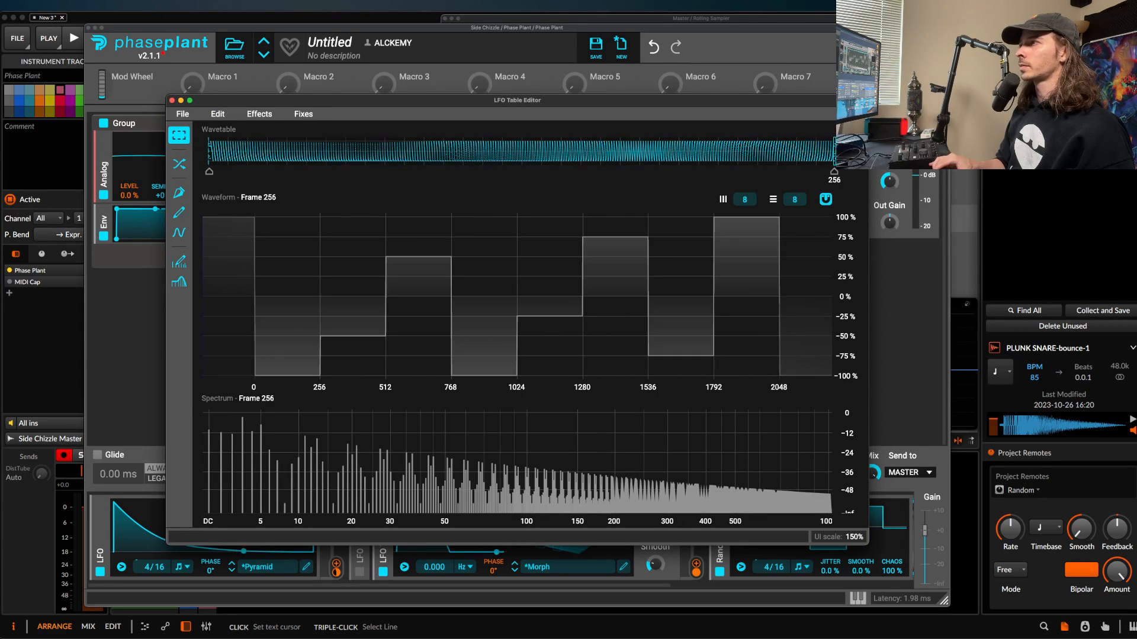
{"action": "left_click", "coordinate": [178, 163]}
{"action": "left_click", "coordinate": [272, 131]}
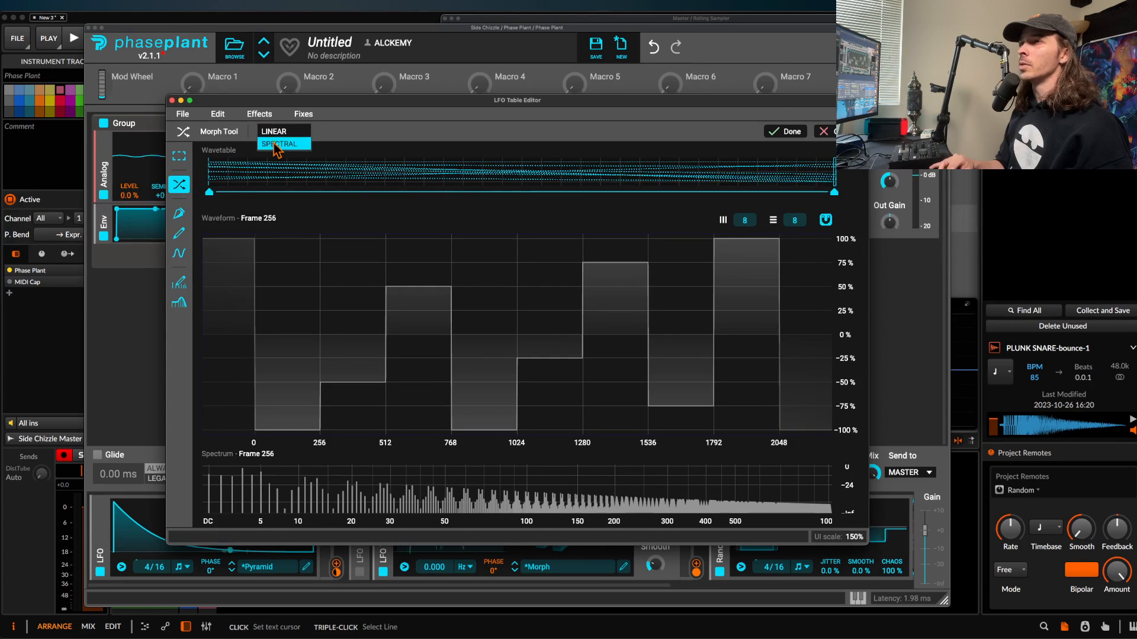
{"action": "left_click", "coordinate": [277, 151]}
{"action": "left_click", "coordinate": [788, 132]}
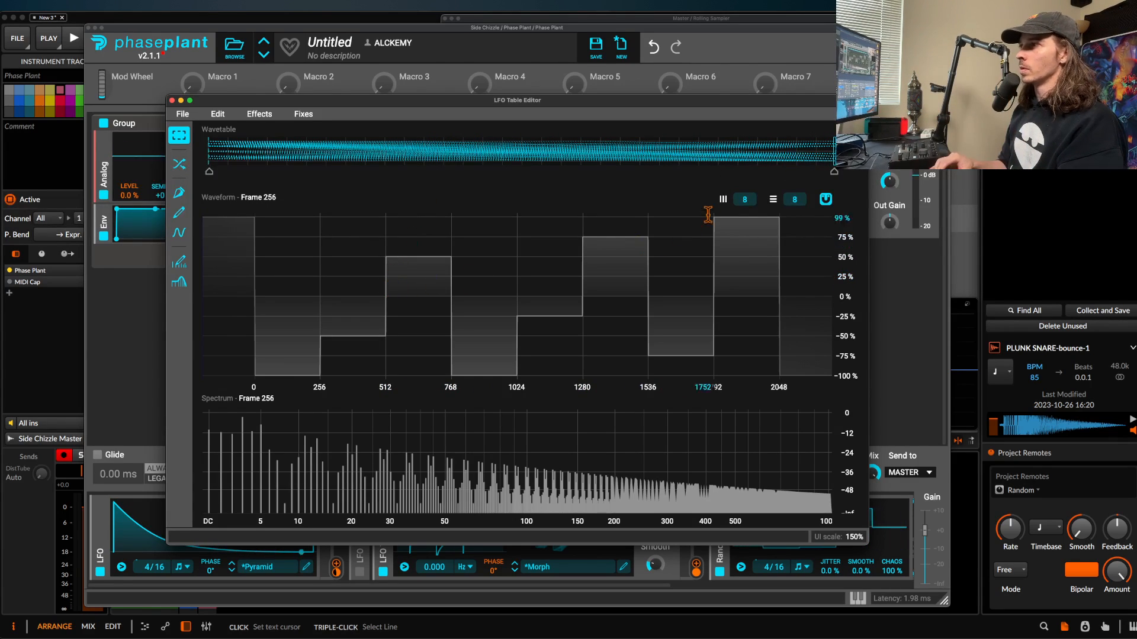
Scrub through the morphed frames down to frame 1 and on to frame 160, and close the LFO Table editor.
{"action": "mouse_move", "coordinate": [808, 156]}
{"action": "left_mouse_down"}
{"action": "mouse_move", "coordinate": [277, 155]}
{"action": "mouse_move", "coordinate": [577, 194]}
{"action": "mouse_move", "coordinate": [740, 191]}
{"action": "mouse_move", "coordinate": [488, 190]}
{"action": "mouse_move", "coordinate": [294, 206]}
{"action": "mouse_move", "coordinate": [285, 167]}
{"action": "mouse_move", "coordinate": [193, 160]}
{"action": "left_mouse_up"}
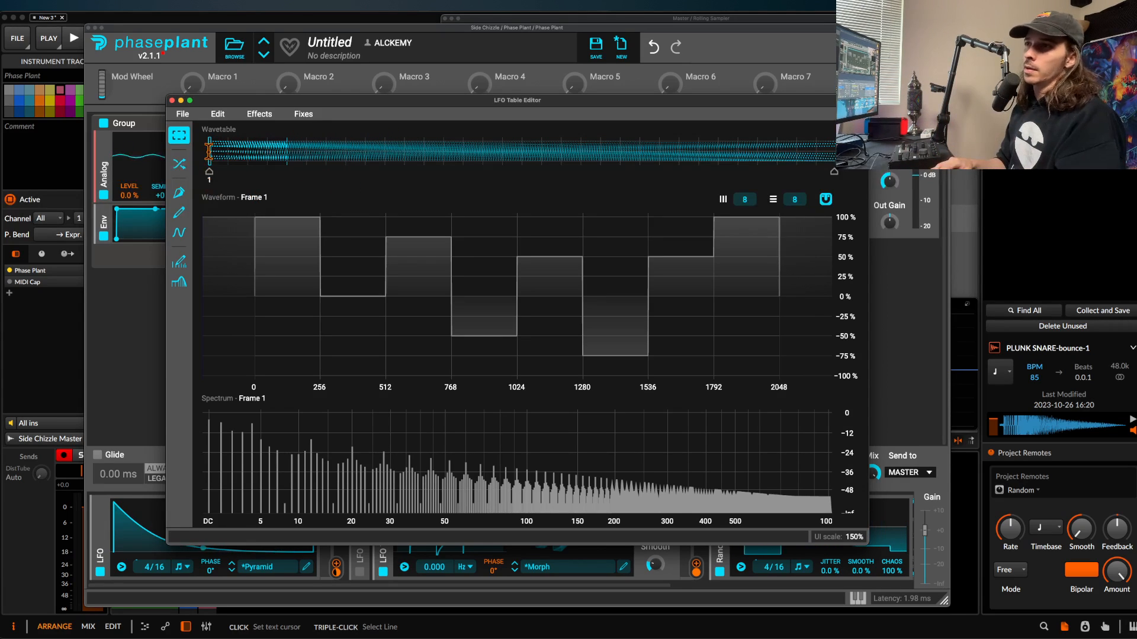
{"action": "mouse_move", "coordinate": [209, 151]}
{"action": "left_mouse_down"}
{"action": "mouse_move", "coordinate": [528, 156]}
{"action": "mouse_move", "coordinate": [669, 172]}
{"action": "mouse_move", "coordinate": [601, 177]}
{"action": "left_mouse_up"}
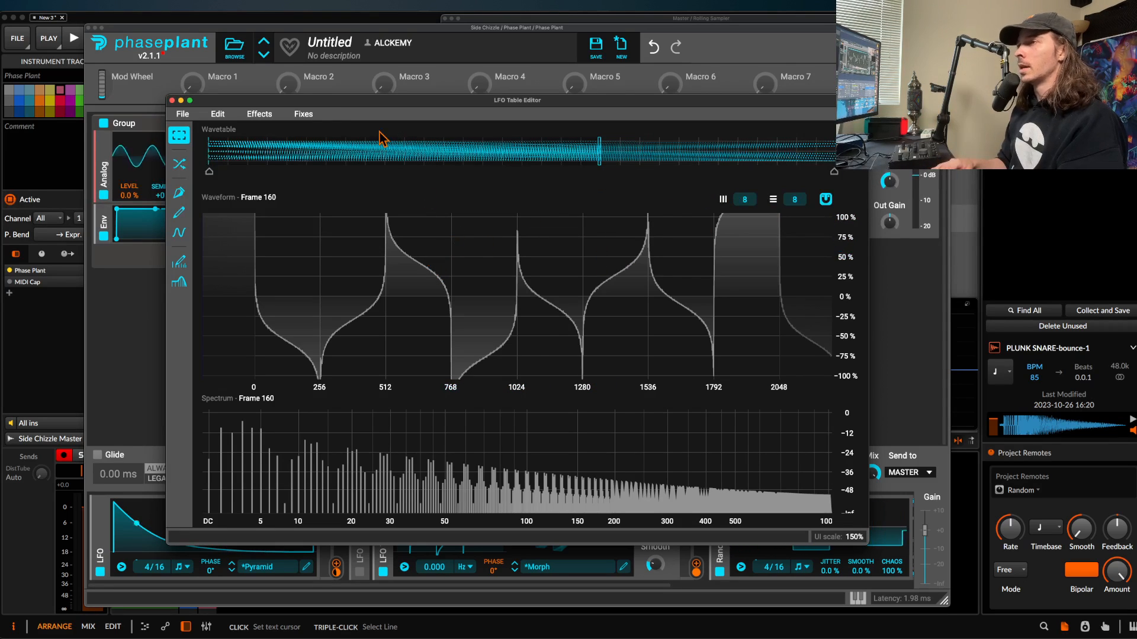
{"action": "left_click", "coordinate": [171, 101]}
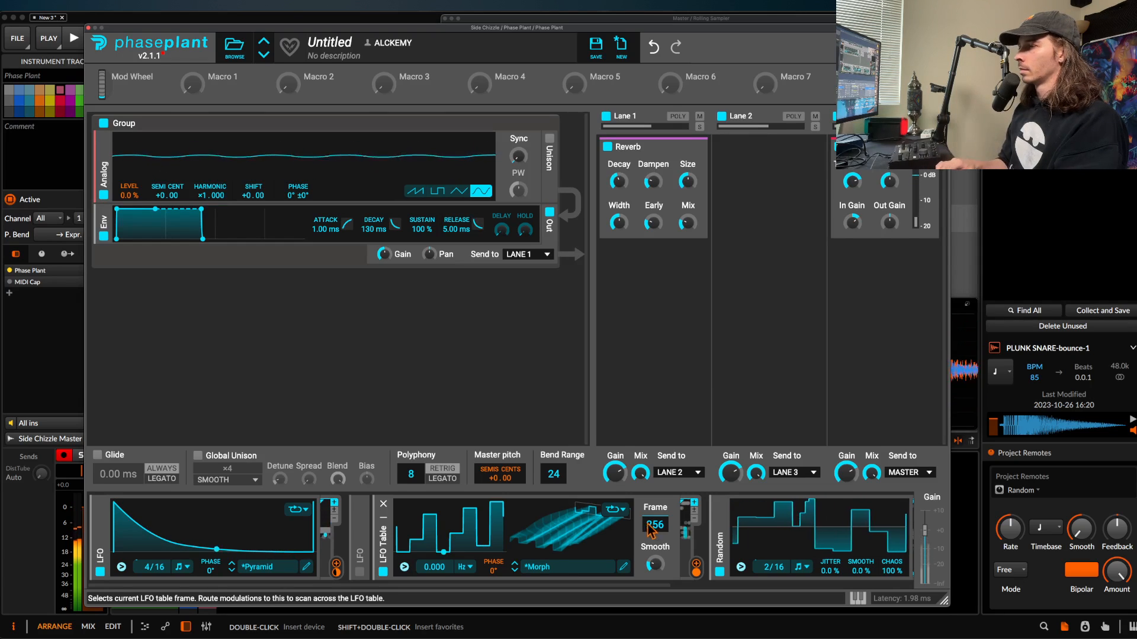
Set the LFO Table's frame to 1 and disable the Random modulator.
{"action": "left_click_drag", "start_coordinate": [651, 530], "coordinate": [652, 590]}
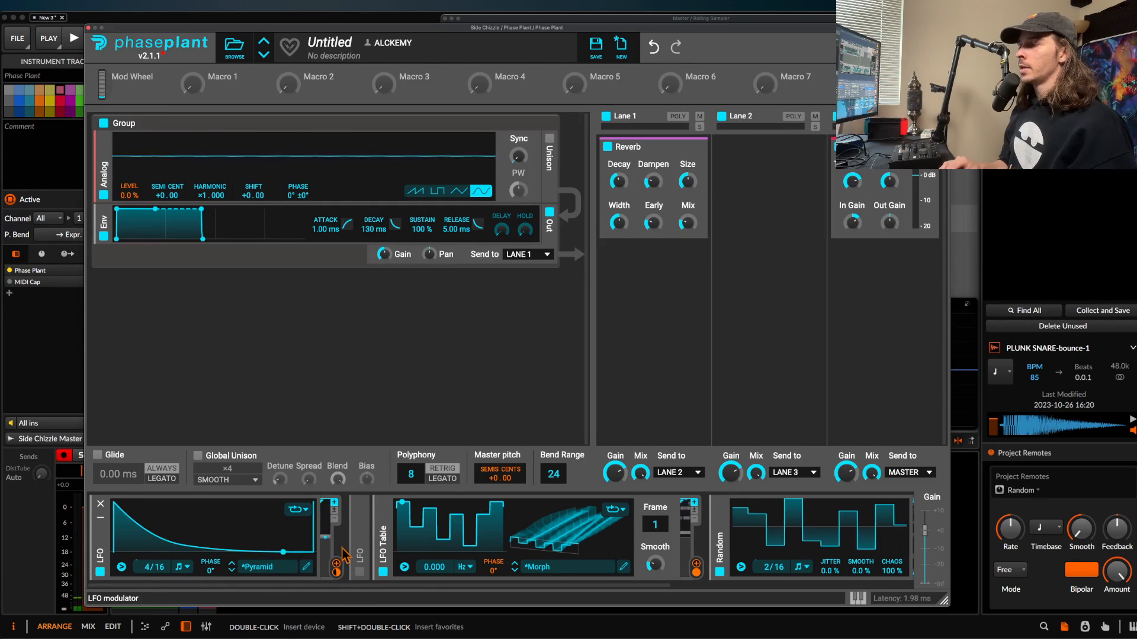
{"action": "scroll", "coordinate": [515, 539], "scroll_direction": "right", "scroll_amount": 4}
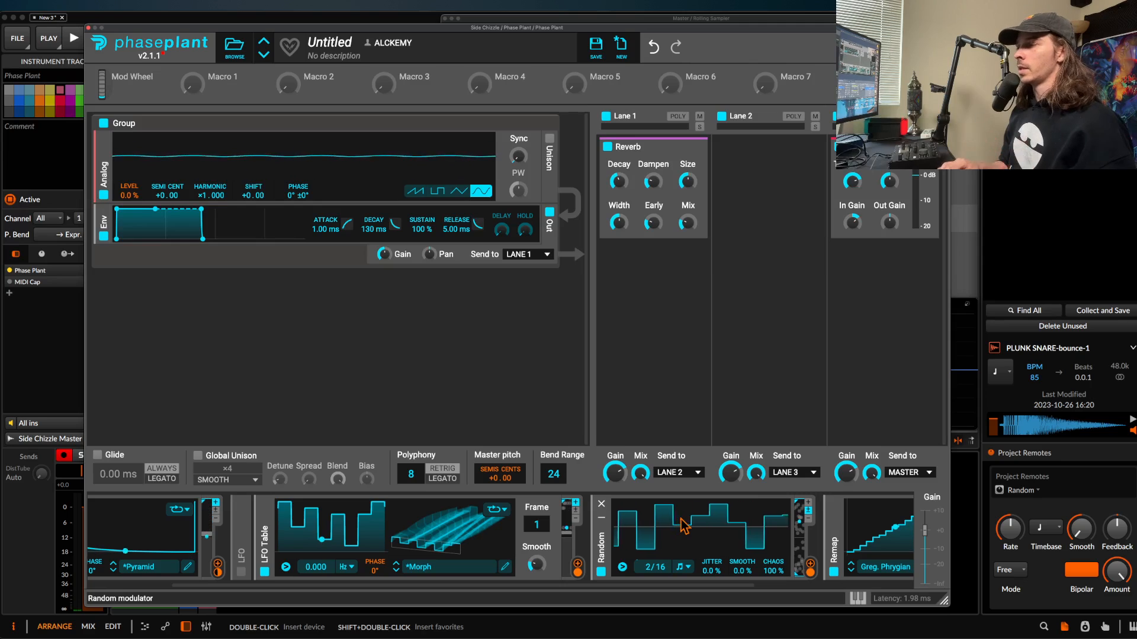
{"action": "left_click", "coordinate": [601, 572]}
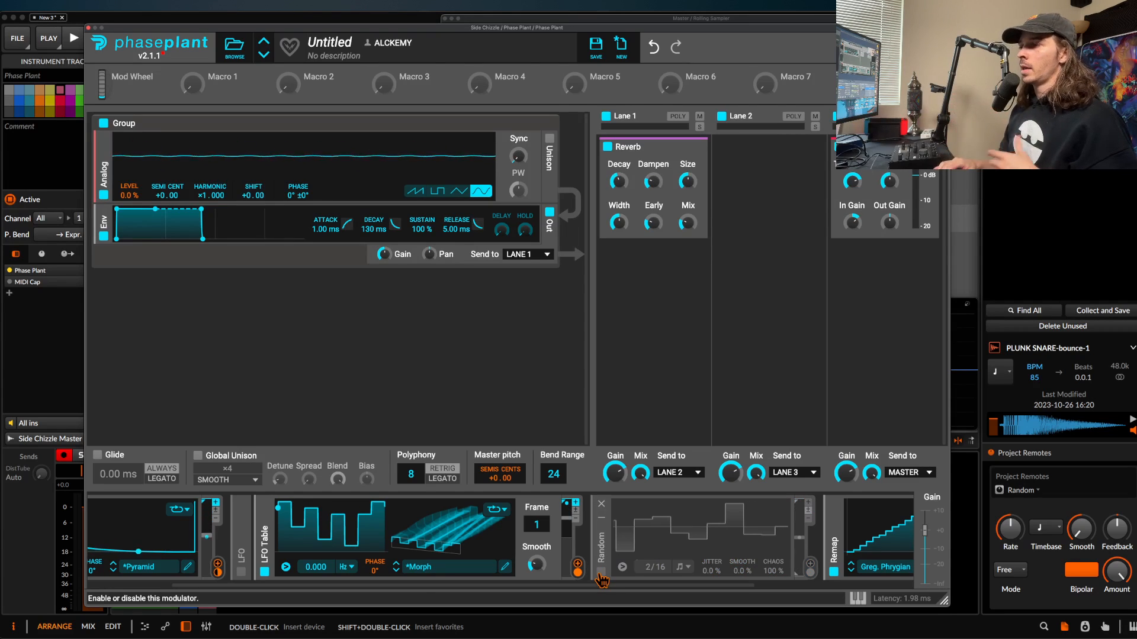
Insert an LFO modulator between the LFO Table and the Random modulator.
{"action": "left_click", "coordinate": [592, 544]}
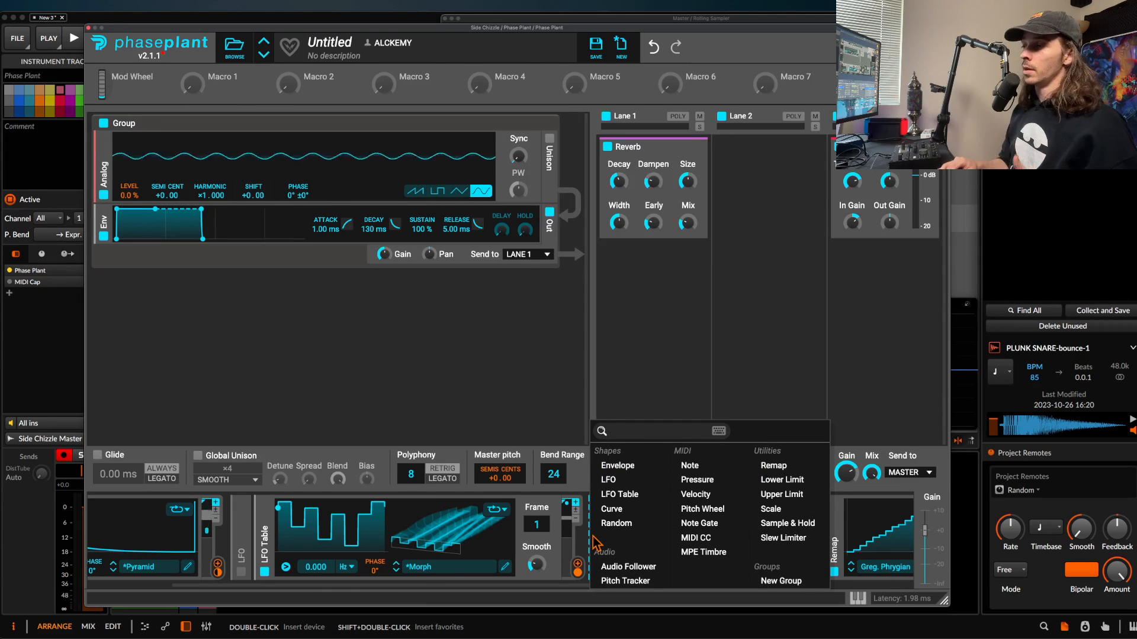
{"action": "left_click", "coordinate": [633, 480]}
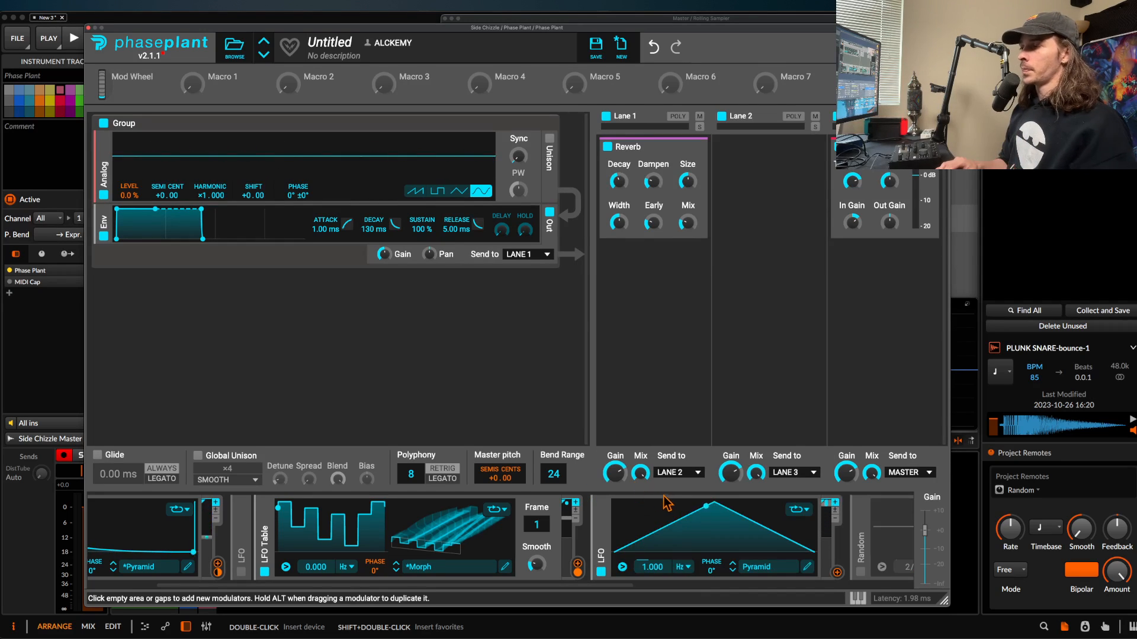
Draw an irregular stepped shape in the new LFO and switch its rate to tempo sync.
{"action": "left_click", "coordinate": [807, 568]}
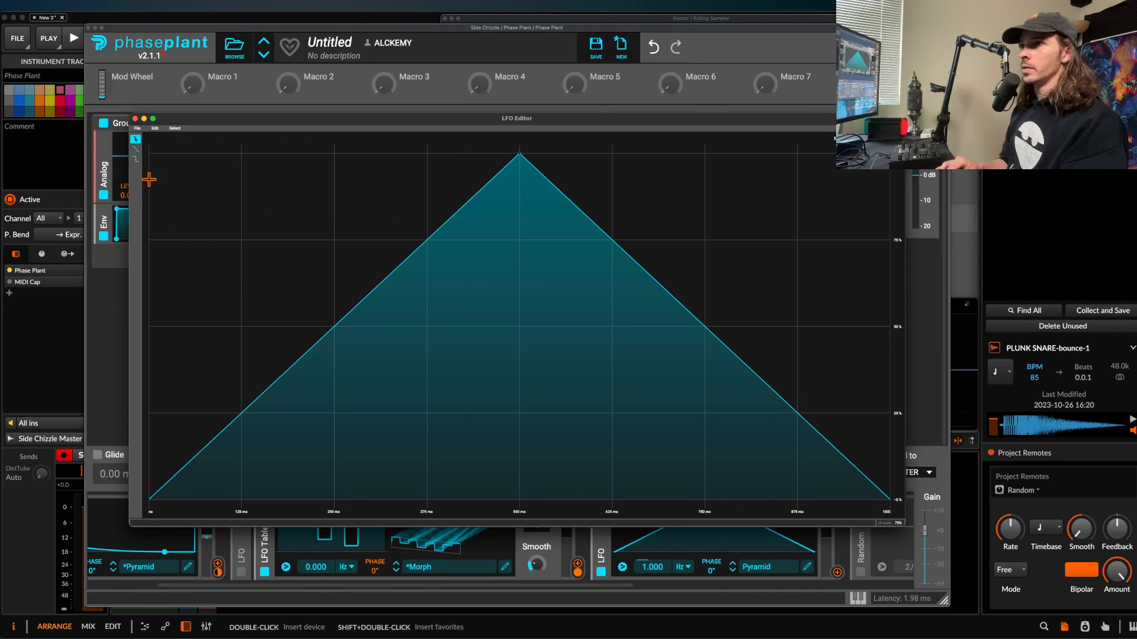
{"action": "left_click", "coordinate": [135, 158]}
{"action": "mouse_move", "coordinate": [177, 185]}
{"action": "left_mouse_down"}
{"action": "mouse_move", "coordinate": [502, 241]}
{"action": "mouse_move", "coordinate": [530, 379]}
{"action": "mouse_move", "coordinate": [712, 277]}
{"action": "mouse_move", "coordinate": [881, 231]}
{"action": "mouse_move", "coordinate": [881, 178]}
{"action": "left_mouse_up"}
{"action": "mouse_move", "coordinate": [411, 329]}
{"action": "left_mouse_down"}
{"action": "mouse_move", "coordinate": [371, 388]}
{"action": "mouse_move", "coordinate": [379, 500]}
{"action": "left_mouse_up"}
{"action": "left_click", "coordinate": [144, 119]}
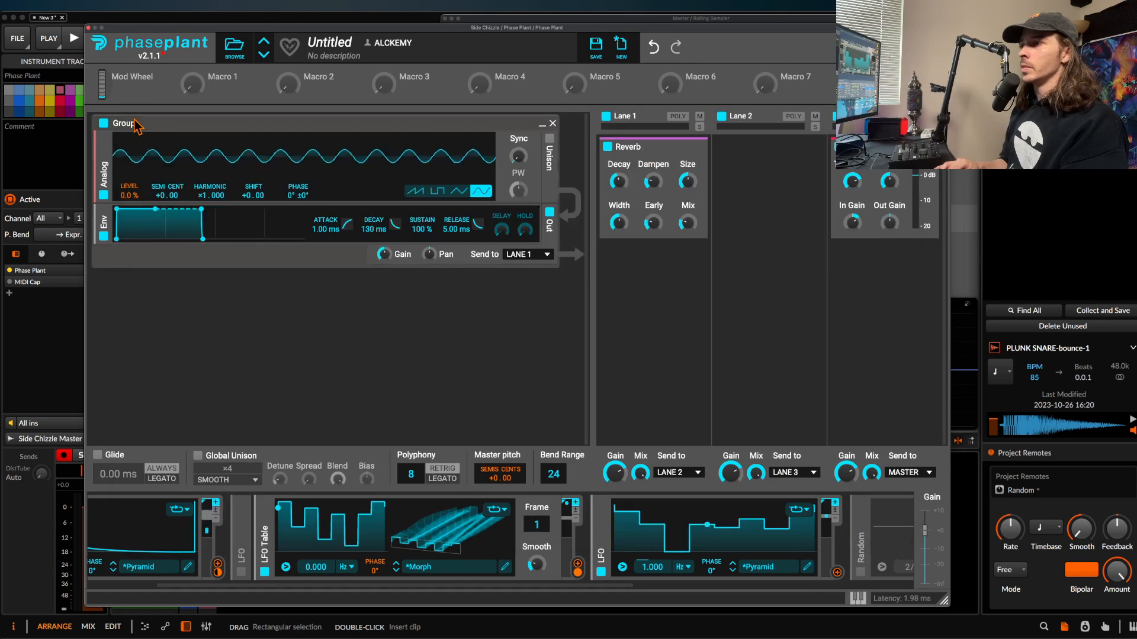
{"action": "left_click", "coordinate": [682, 567]}
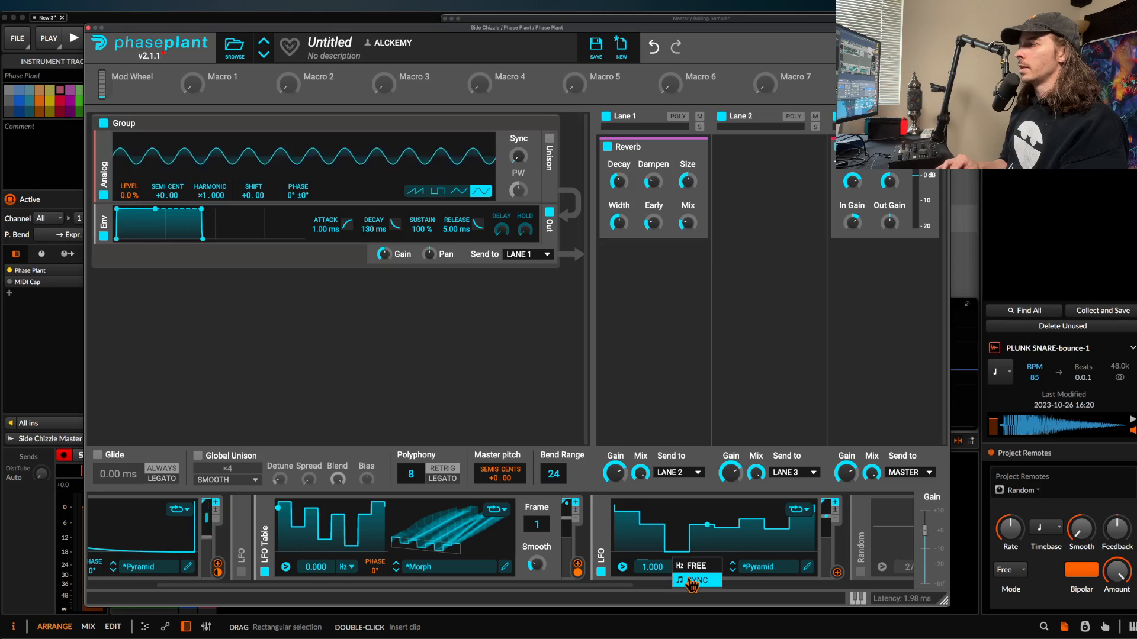
{"action": "left_click", "coordinate": [691, 581]}
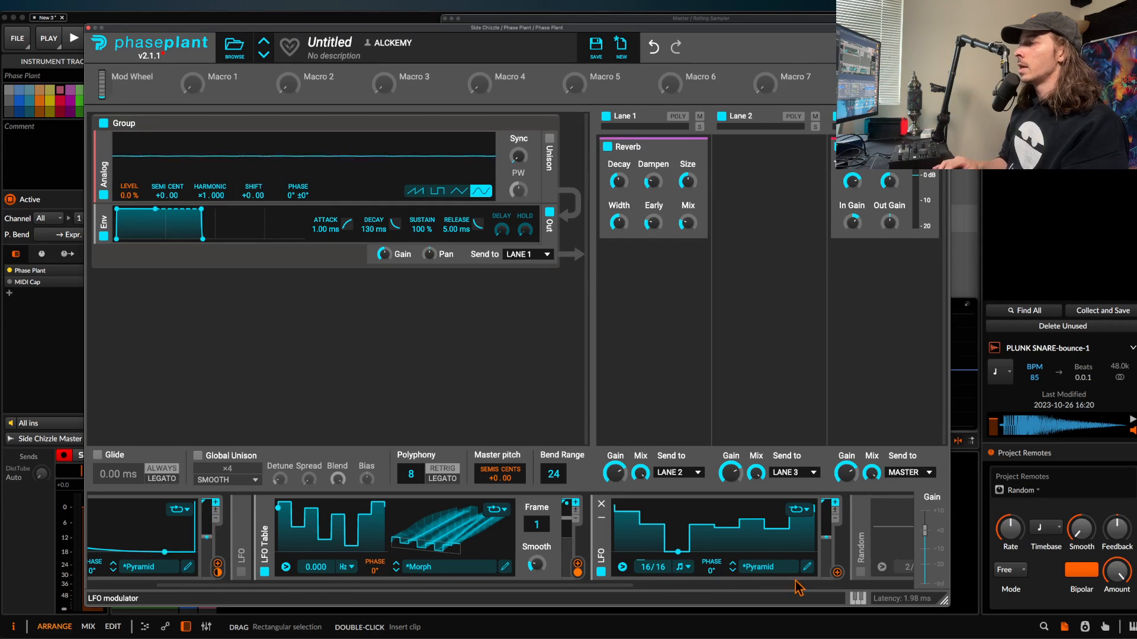
Route the stepped LFO to the LFO Table's phase modulation and set the modulation amount.
{"action": "left_click_drag", "start_coordinate": [837, 572], "coordinate": [479, 589]}
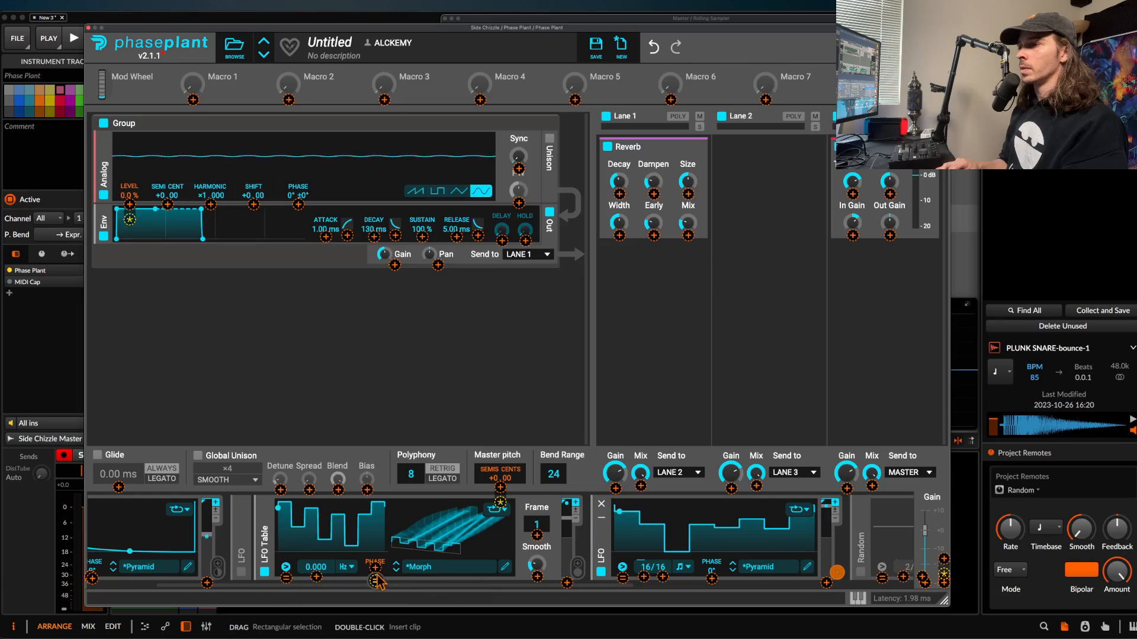
{"action": "left_click_drag", "start_coordinate": [375, 569], "coordinate": [375, 553]}
{"action": "left_click", "coordinate": [348, 521]}
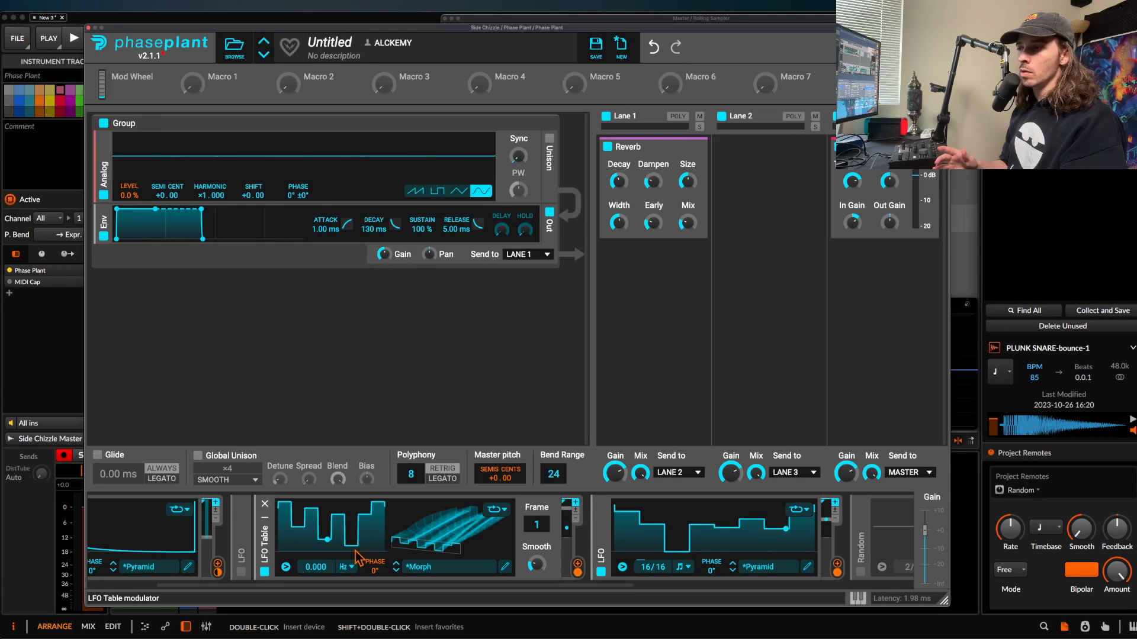
Set the LFO Table's frame to 142 and the decaying LFO's rate to 8/16.
{"action": "scroll", "coordinate": [355, 556], "scroll_direction": "left", "scroll_amount": 5}
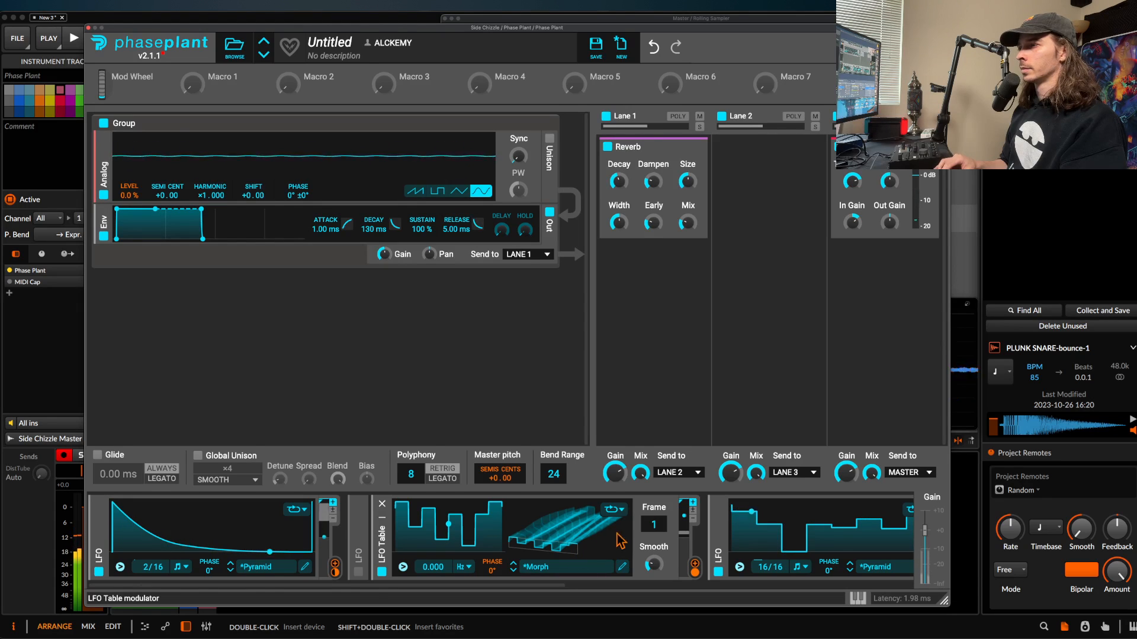
{"action": "left_click_drag", "start_coordinate": [654, 533], "coordinate": [653, 528]}
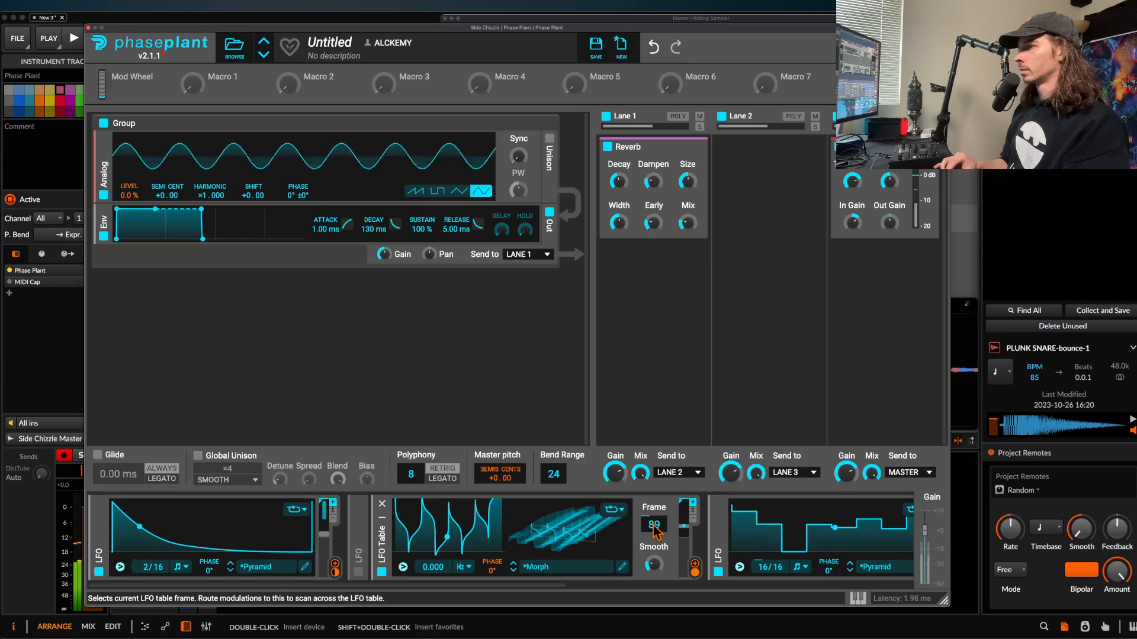
{"action": "left_click_drag", "start_coordinate": [653, 526], "coordinate": [653, 527]}
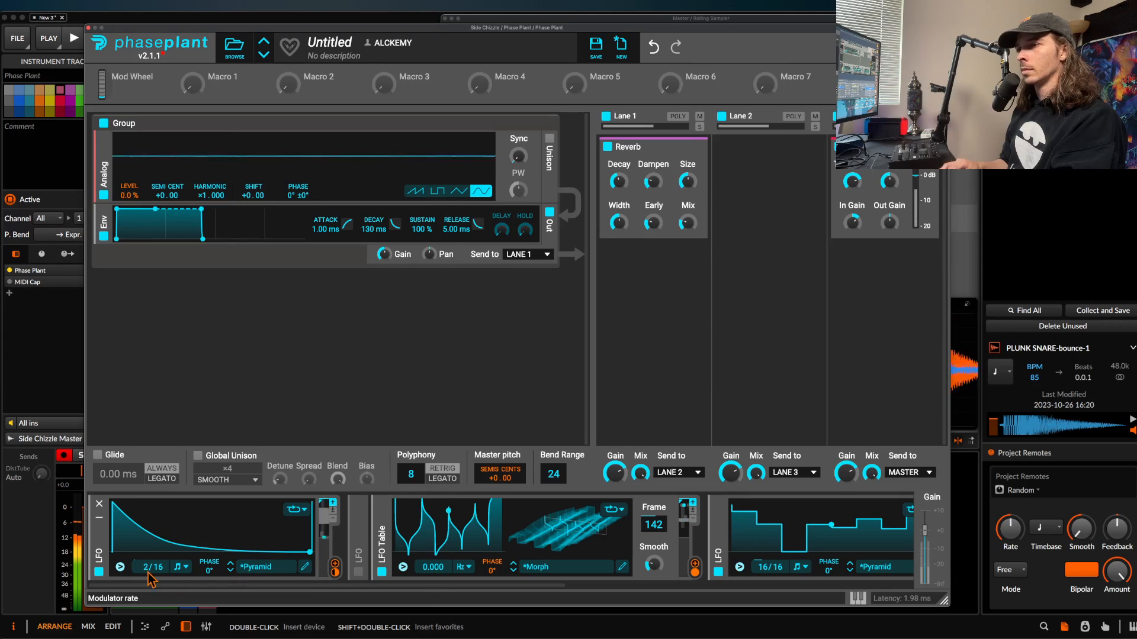
{"action": "left_click_drag", "start_coordinate": [152, 571], "coordinate": [152, 541]}
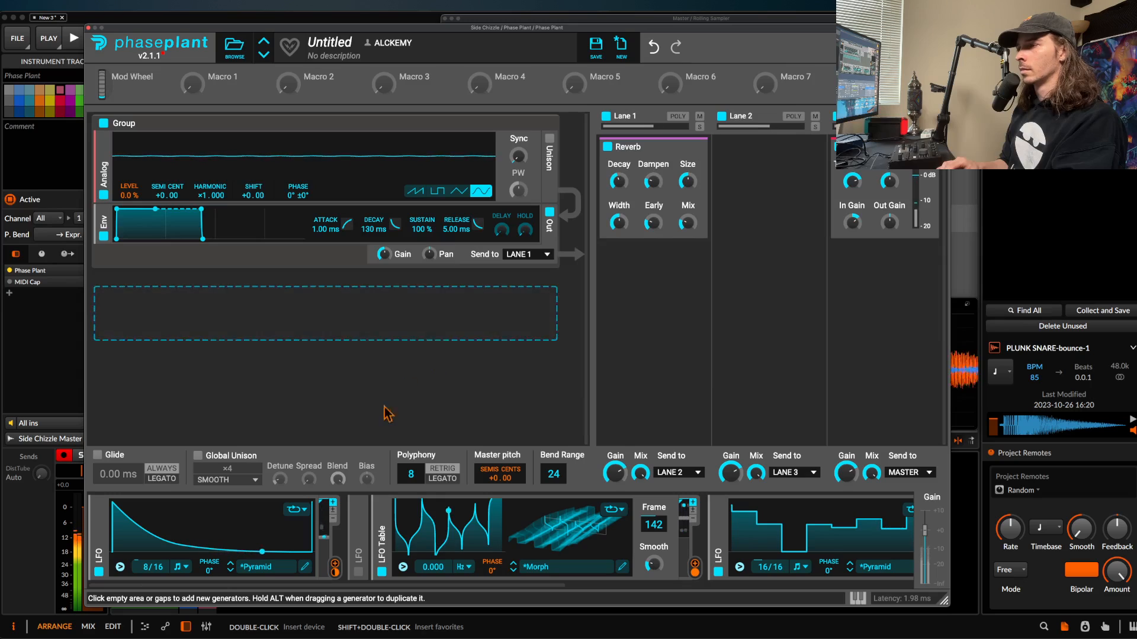
Collapse the LFO Table, stepped LFO and Remap modulators, and duplicate the decaying LFO.
{"action": "left_click", "coordinate": [382, 517]}
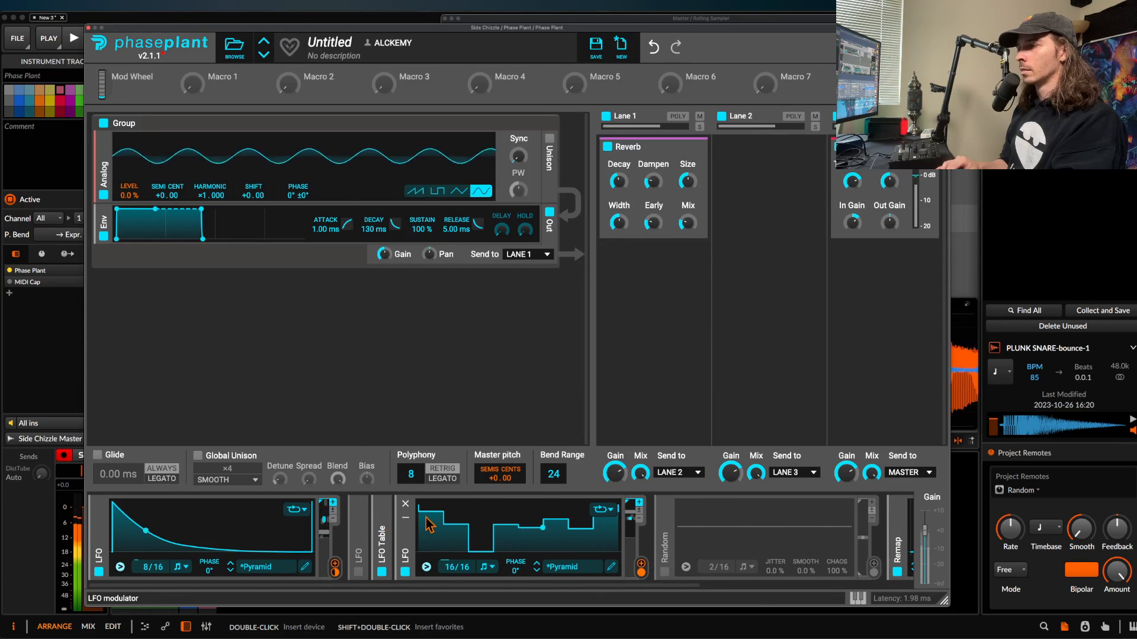
{"action": "left_click", "coordinate": [406, 518]}
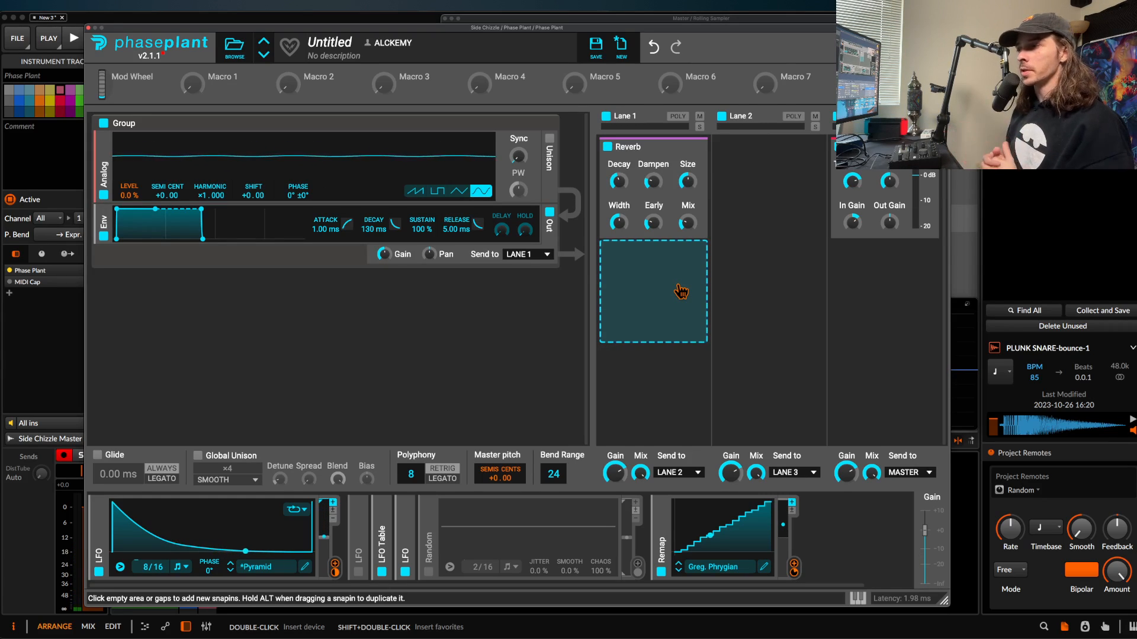
{"action": "left_click", "coordinate": [662, 520]}
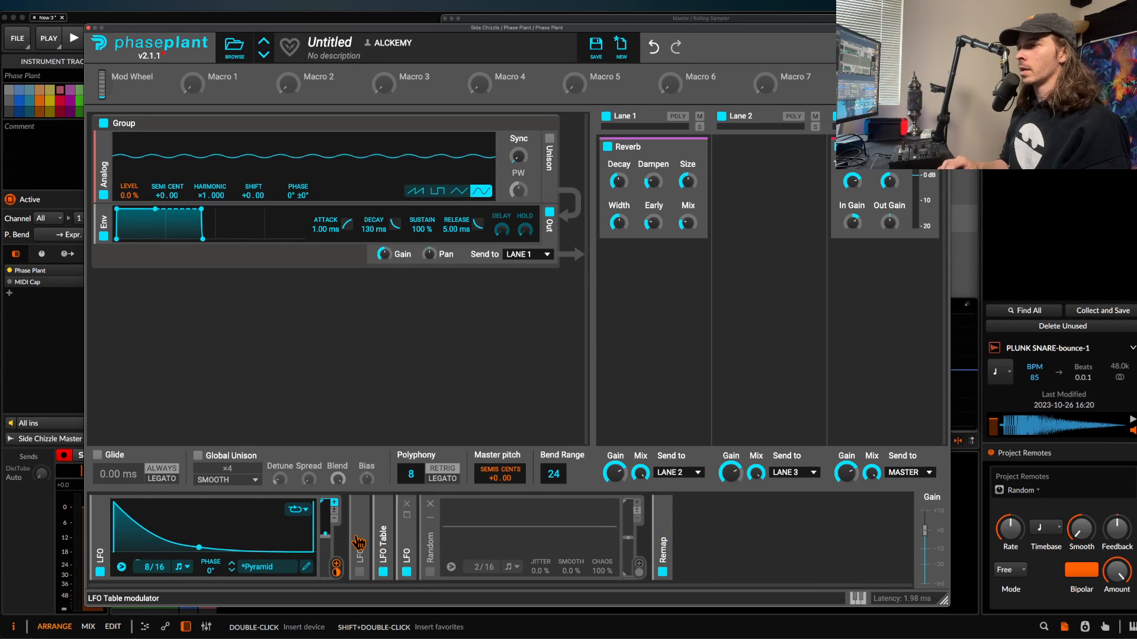
{"action": "left_click", "coordinate": [103, 530], "text": "alt"}
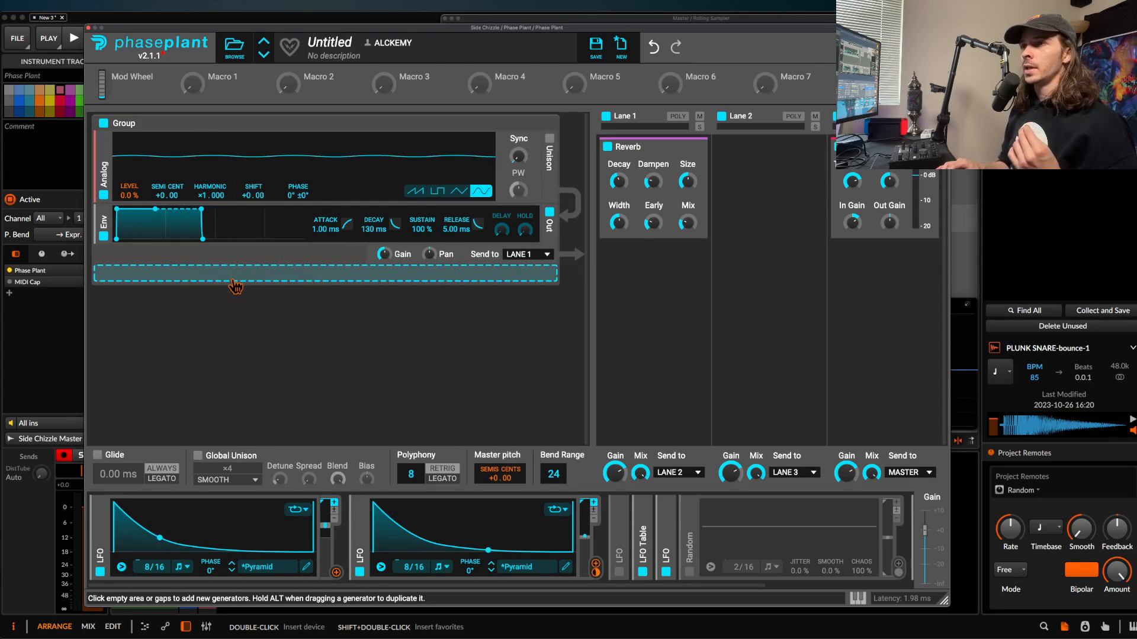
Add a sine Analog oscillator below the group with harmonic ×1.314 and route it to the first oscillator's phase.
{"action": "left_click", "coordinate": [234, 284]}
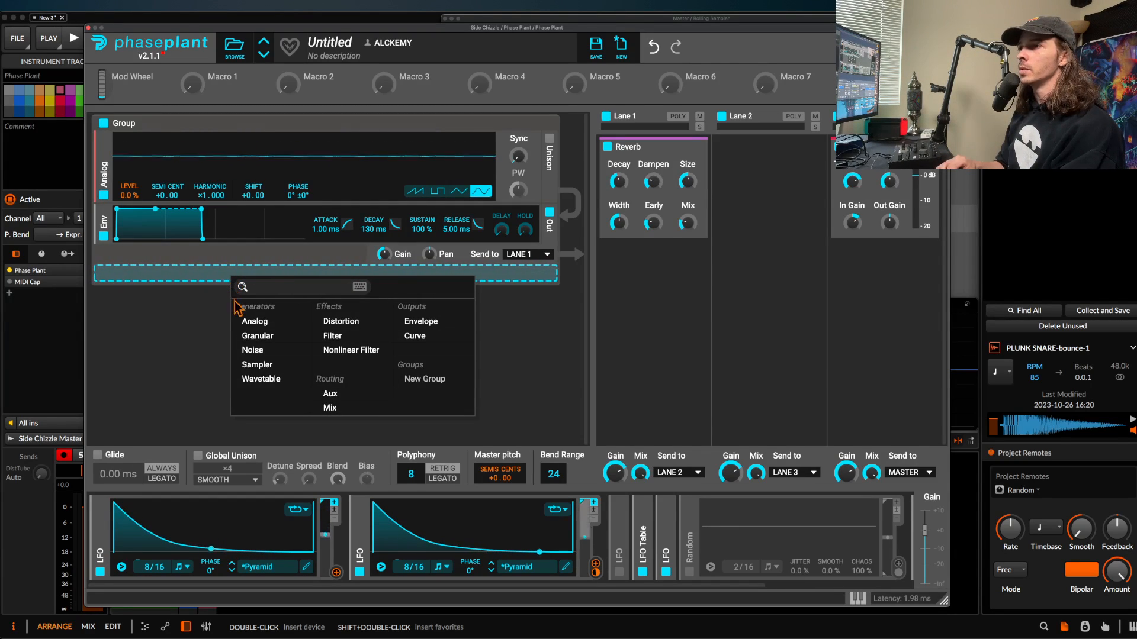
{"action": "left_click", "coordinate": [255, 321]}
{"action": "left_click", "coordinate": [481, 326]}
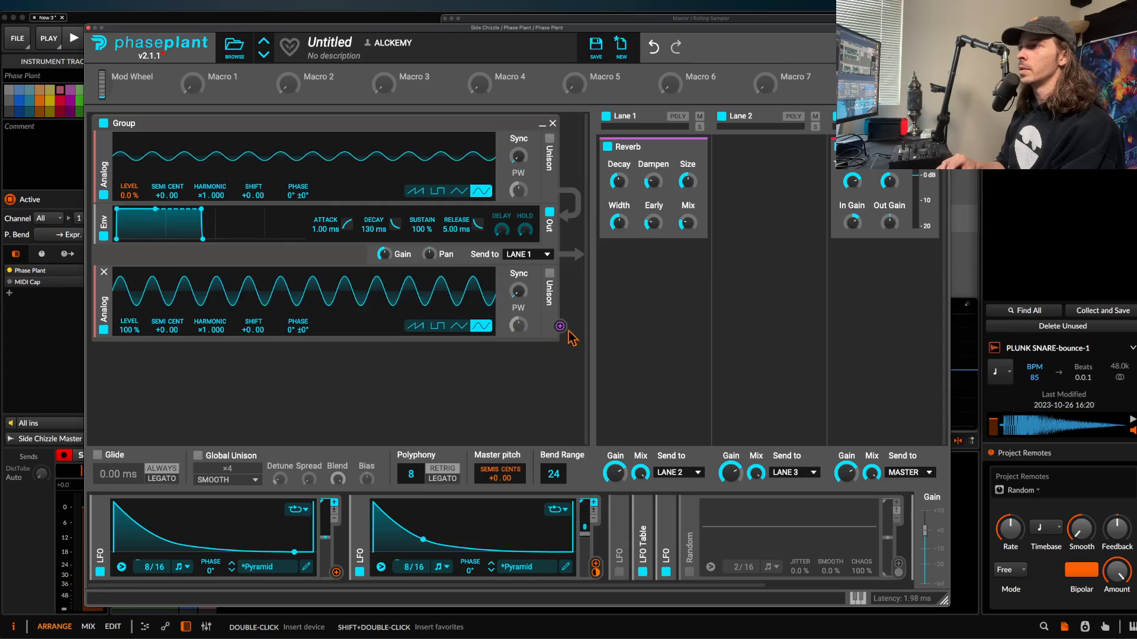
{"action": "left_click_drag", "start_coordinate": [559, 325], "coordinate": [298, 205]}
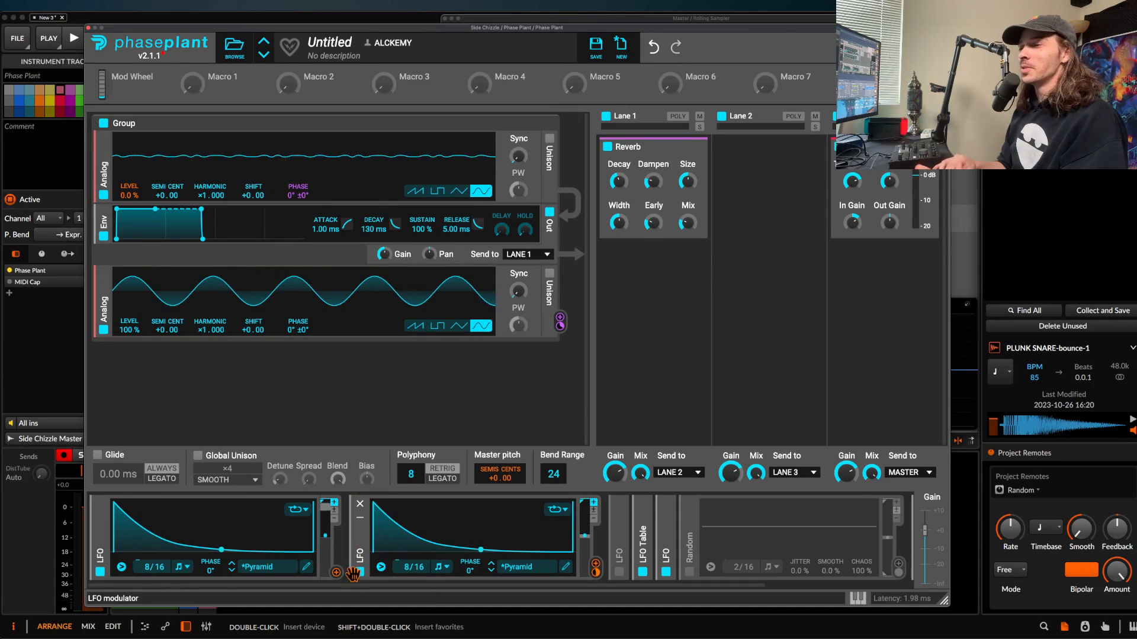
{"action": "mouse_move", "coordinate": [210, 329]}
{"action": "left_mouse_down"}
{"action": "mouse_move", "coordinate": [210, 317]}
{"action": "mouse_move", "coordinate": [218, 334]}
{"action": "left_mouse_up"}
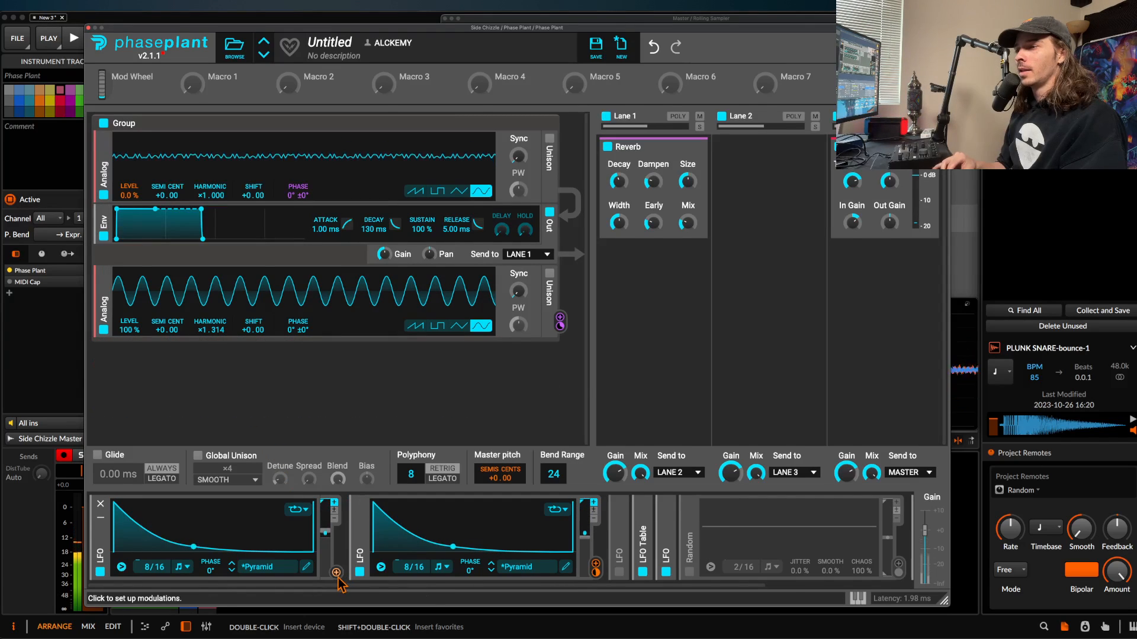
Route the duplicated LFO to the first oscillator's phase modulation amount and reshape it into a shorter decay.
{"action": "left_click_drag", "start_coordinate": [336, 572], "coordinate": [298, 205]}
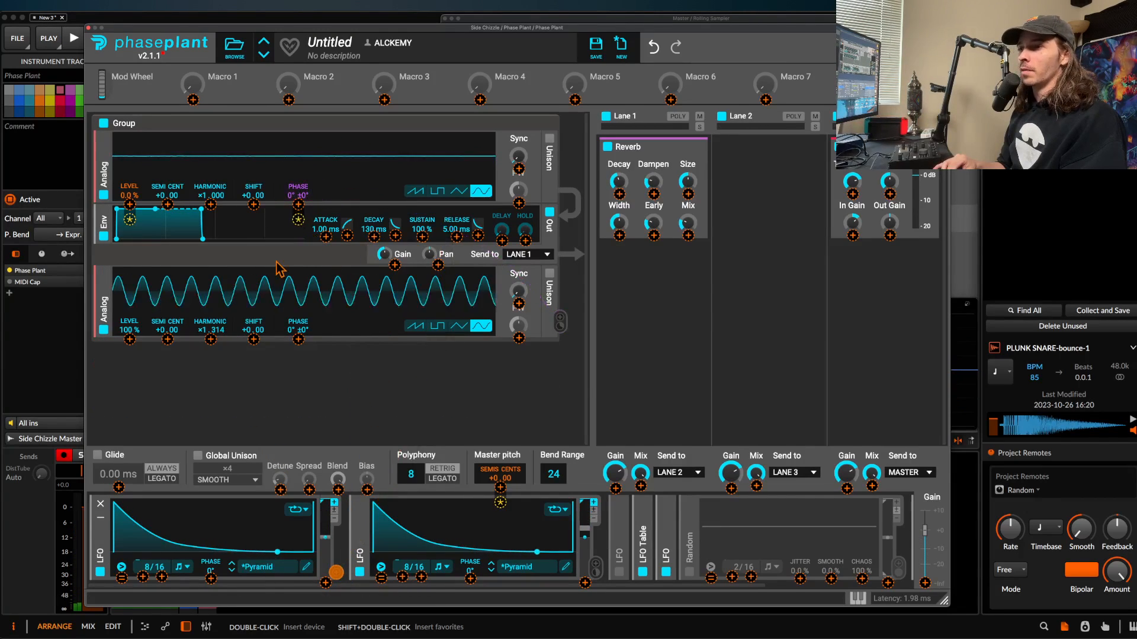
{"action": "double_click", "coordinate": [298, 220]}
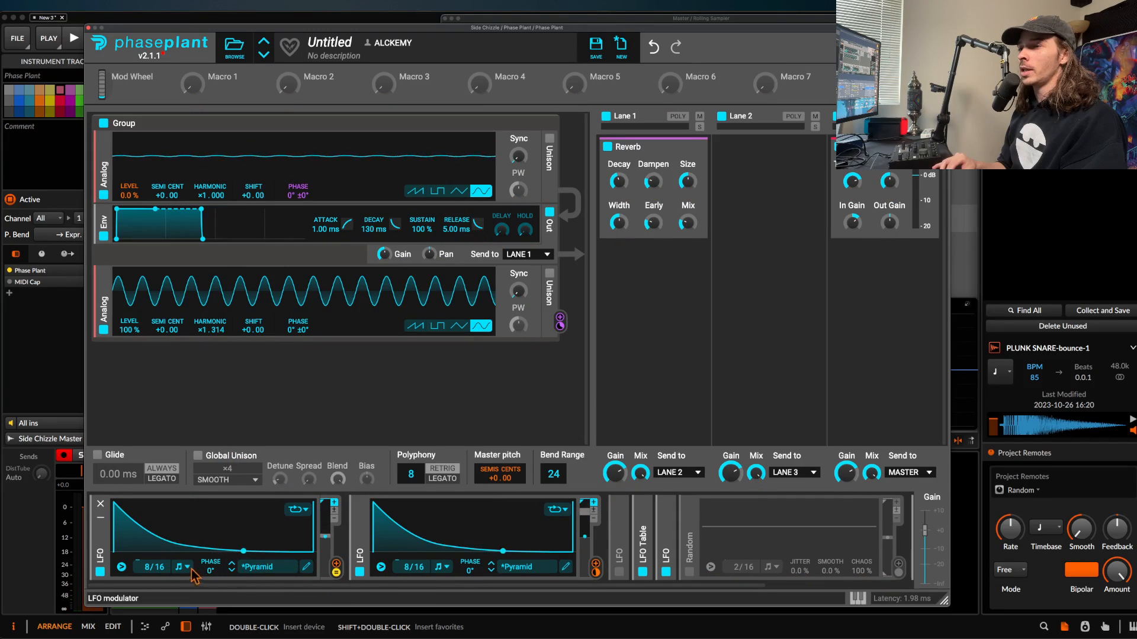
{"action": "left_click", "coordinate": [306, 567]}
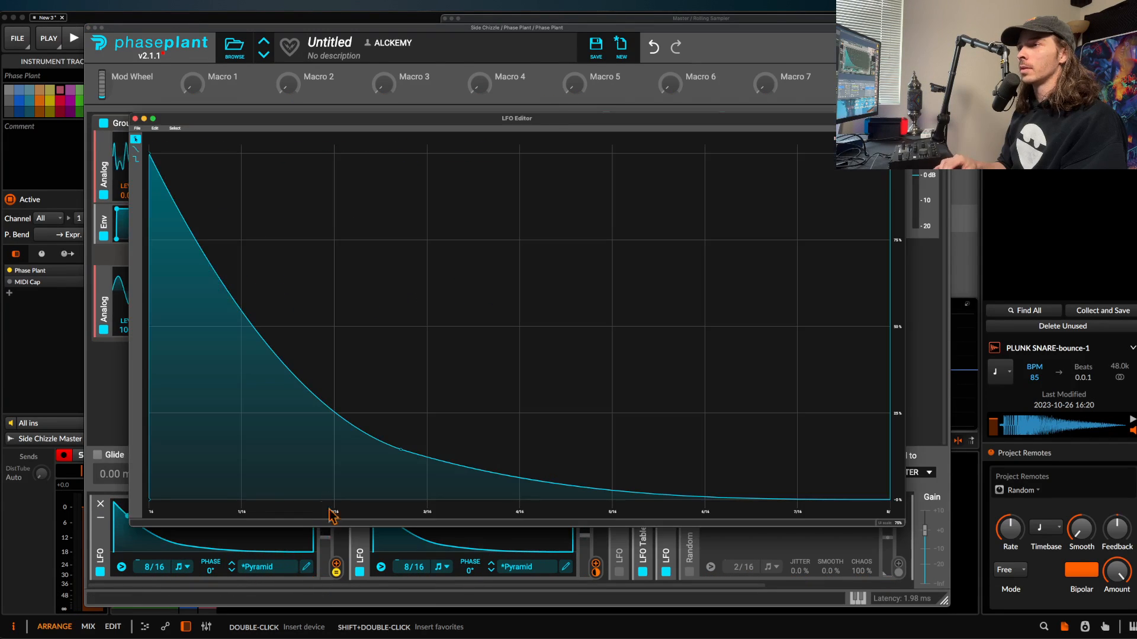
{"action": "left_click_drag", "start_coordinate": [402, 451], "coordinate": [296, 540]}
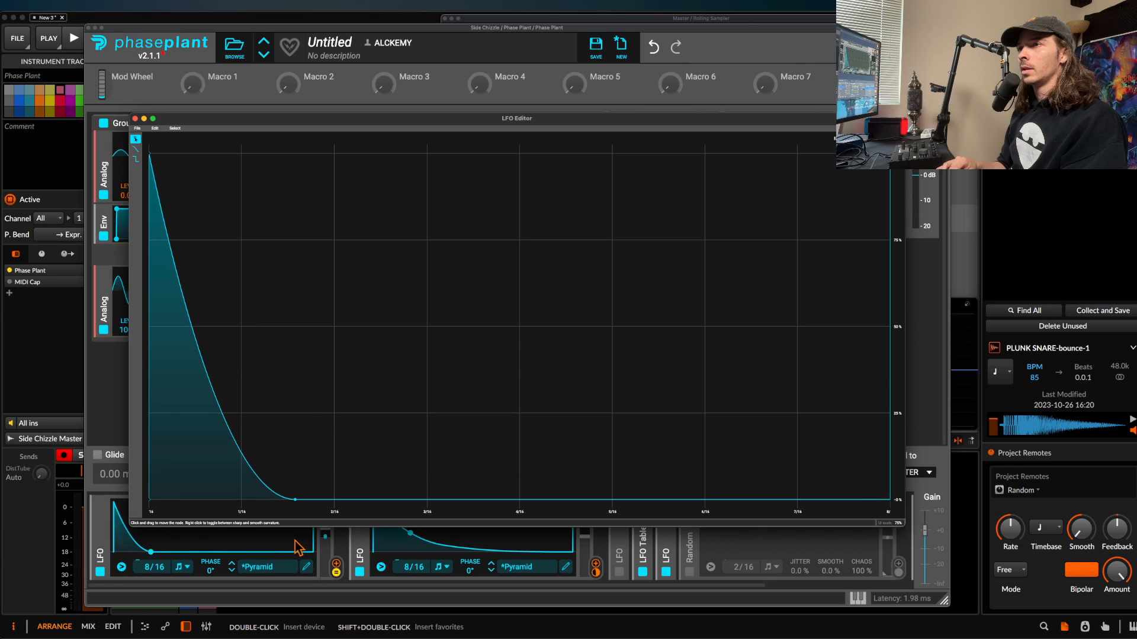
{"action": "left_click", "coordinate": [135, 119]}
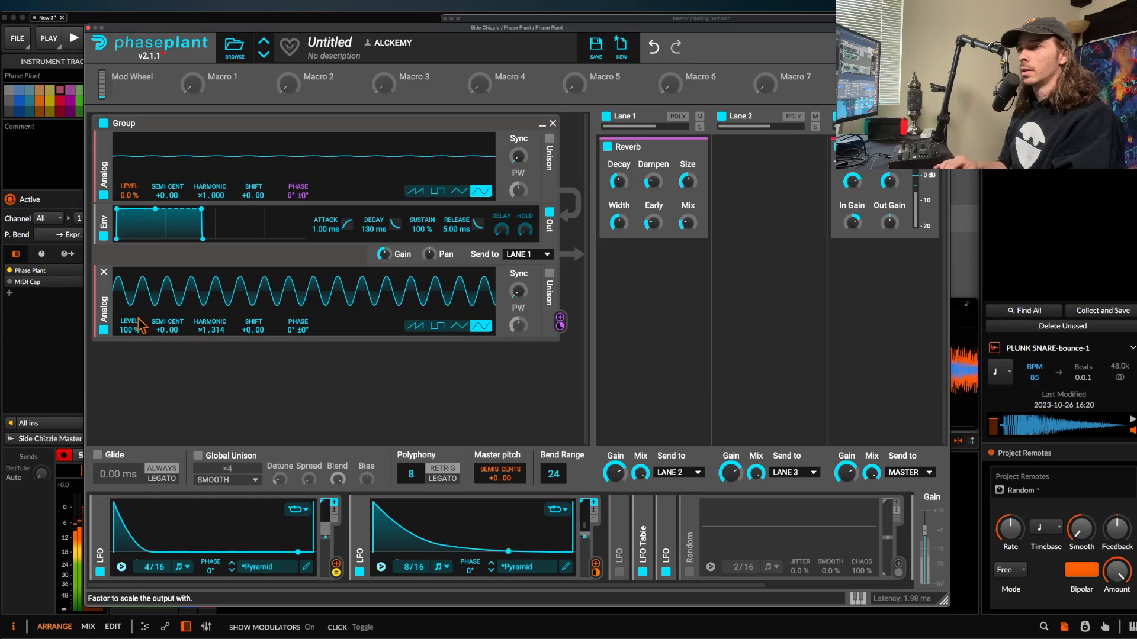
Duplicate the modulating oscillator, route the copy to the first oscillator's level, and tune it to harmonic ×1.000 and +19.00 semitones.
{"action": "key", "text": "ctrl+d"}
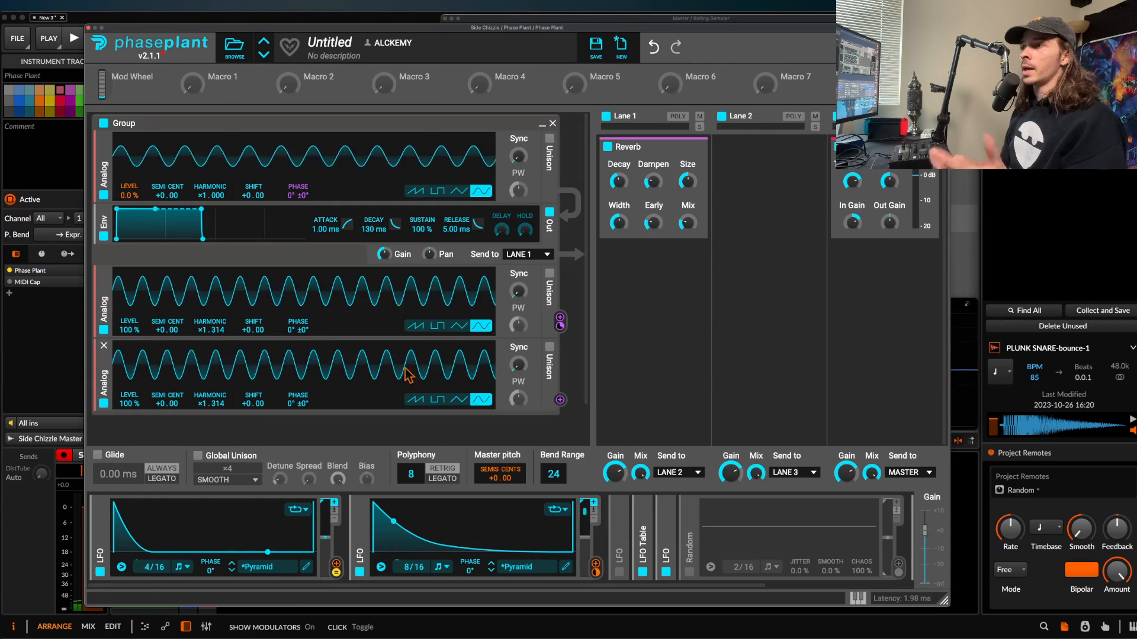
{"action": "left_click_drag", "start_coordinate": [556, 403], "coordinate": [130, 198]}
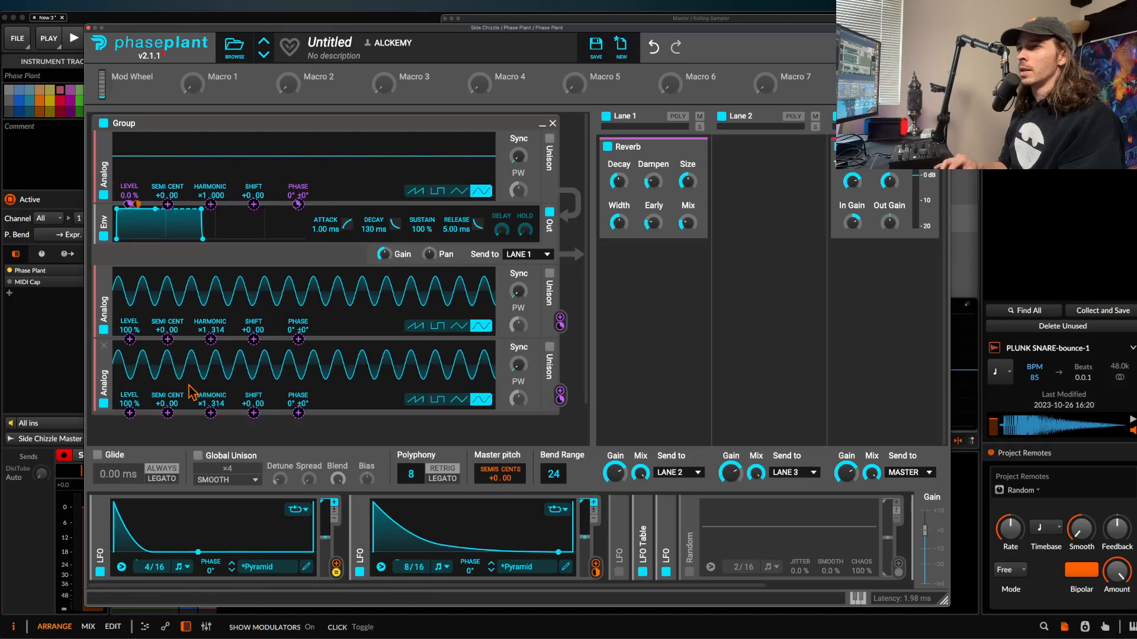
{"action": "double_click", "coordinate": [206, 402]}
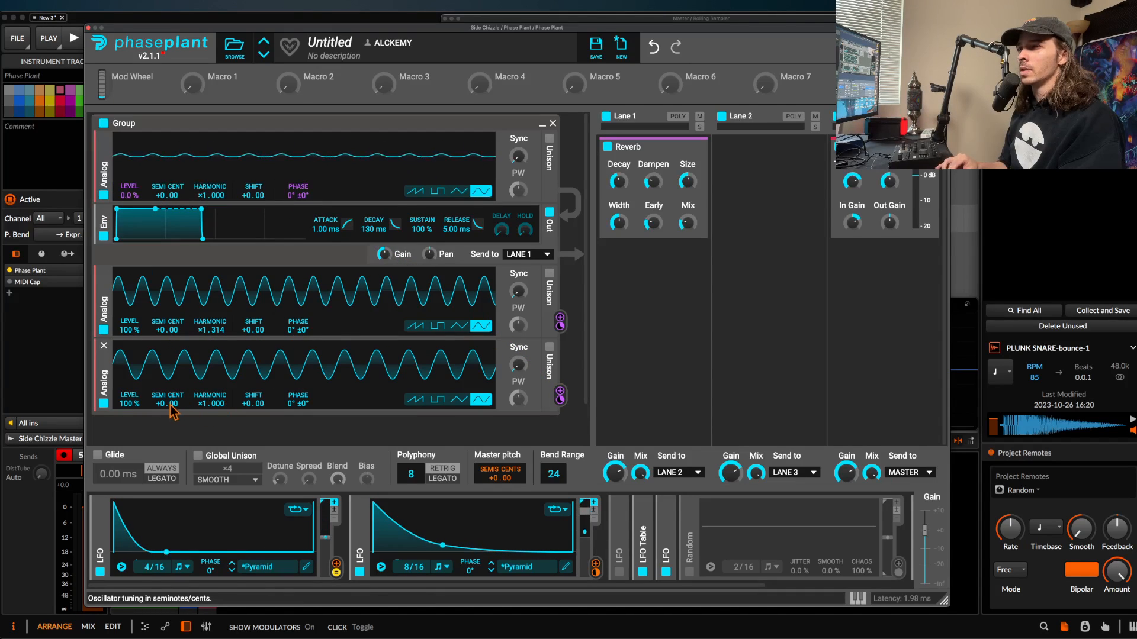
{"action": "left_click_drag", "start_coordinate": [172, 403], "coordinate": [172, 364]}
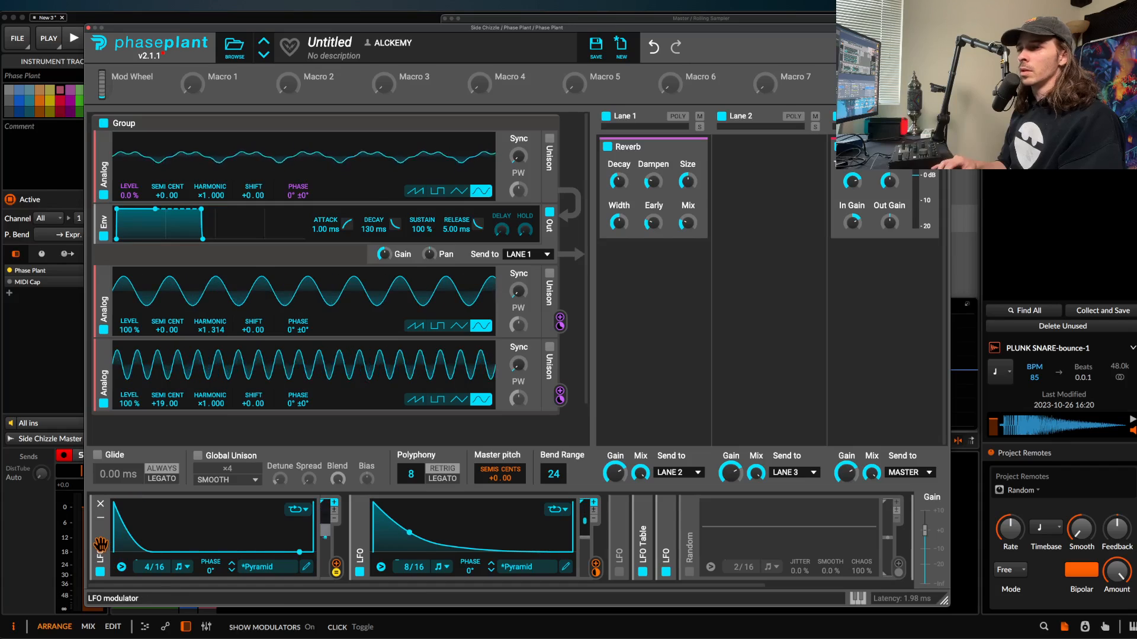
Duplicate the first LFO, lengthen the copy's decay curve, and route it to the amount of the first oscillator's audio-rate level modulation.
{"action": "left_click_drag", "start_coordinate": [101, 539], "coordinate": [121, 545]}
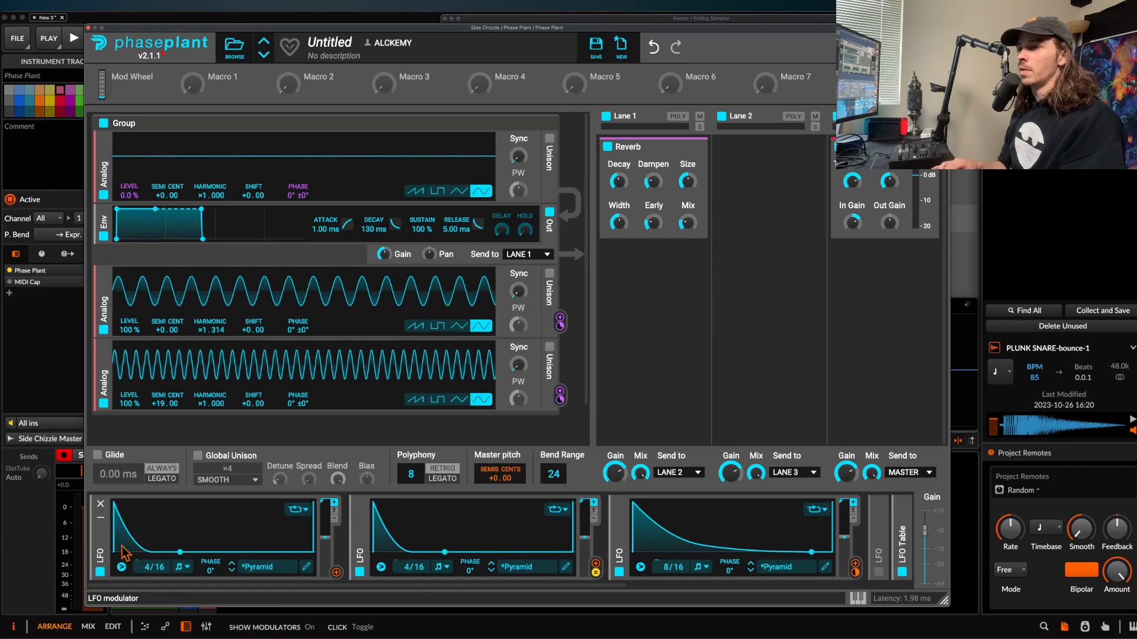
{"action": "left_click", "coordinate": [306, 567]}
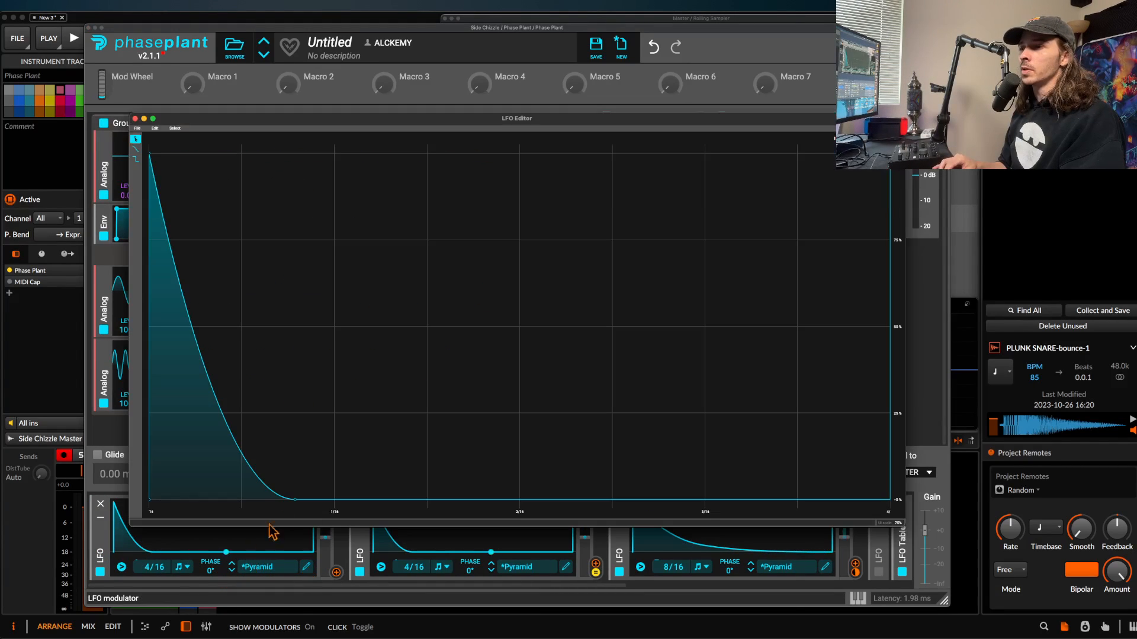
{"action": "left_click_drag", "start_coordinate": [299, 502], "coordinate": [450, 505]}
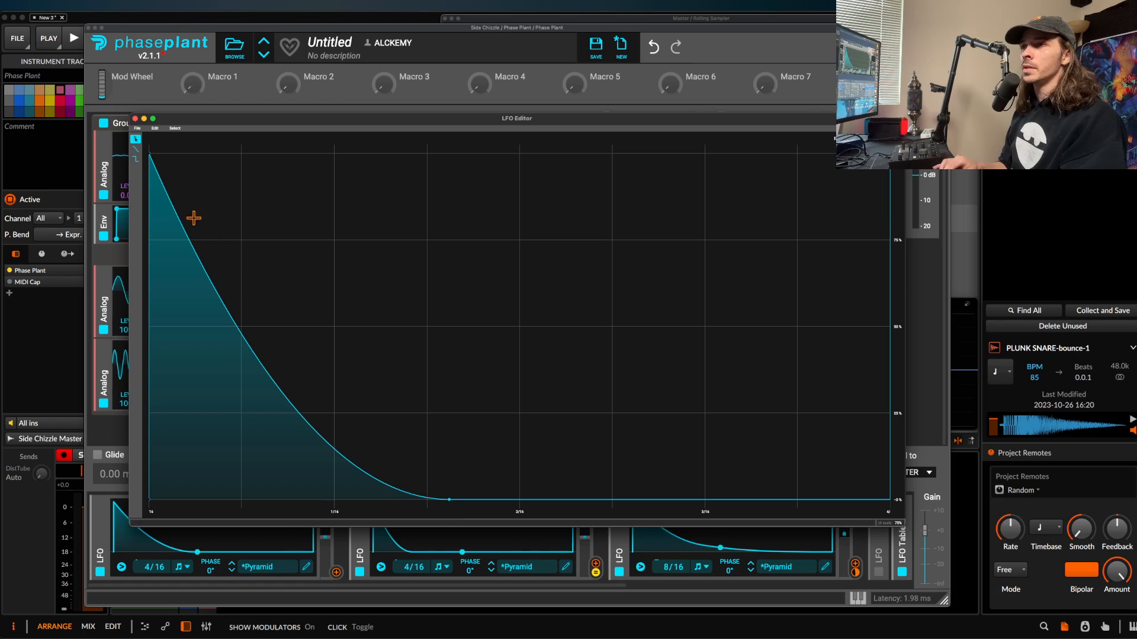
{"action": "left_click", "coordinate": [135, 118]}
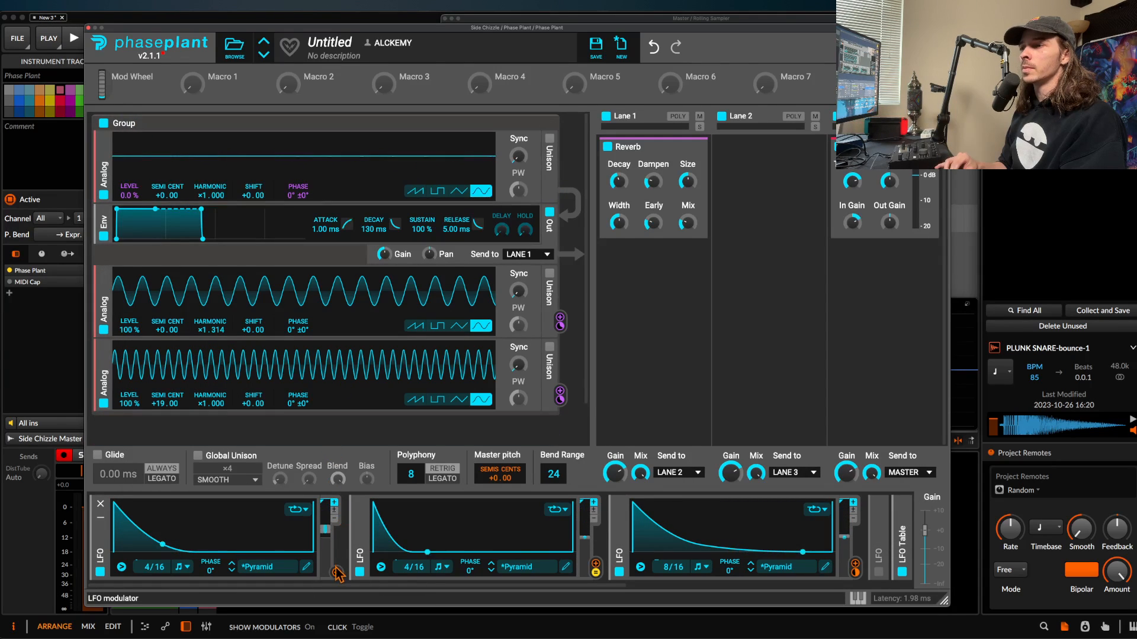
{"action": "left_click_drag", "start_coordinate": [336, 578], "coordinate": [136, 225]}
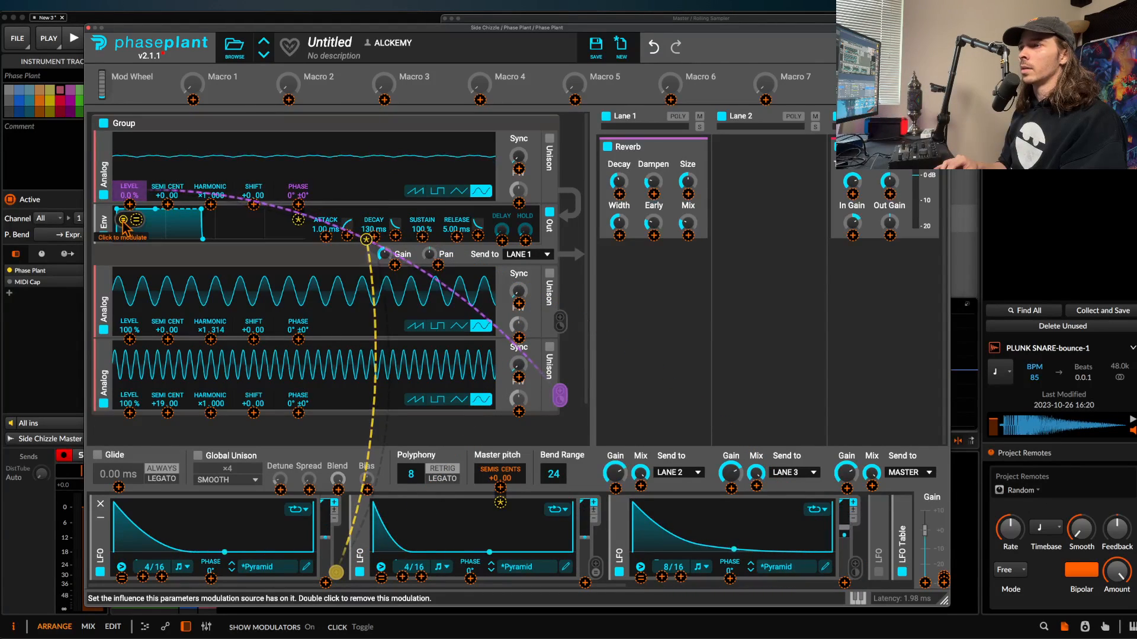
{"action": "left_click", "coordinate": [175, 164]}
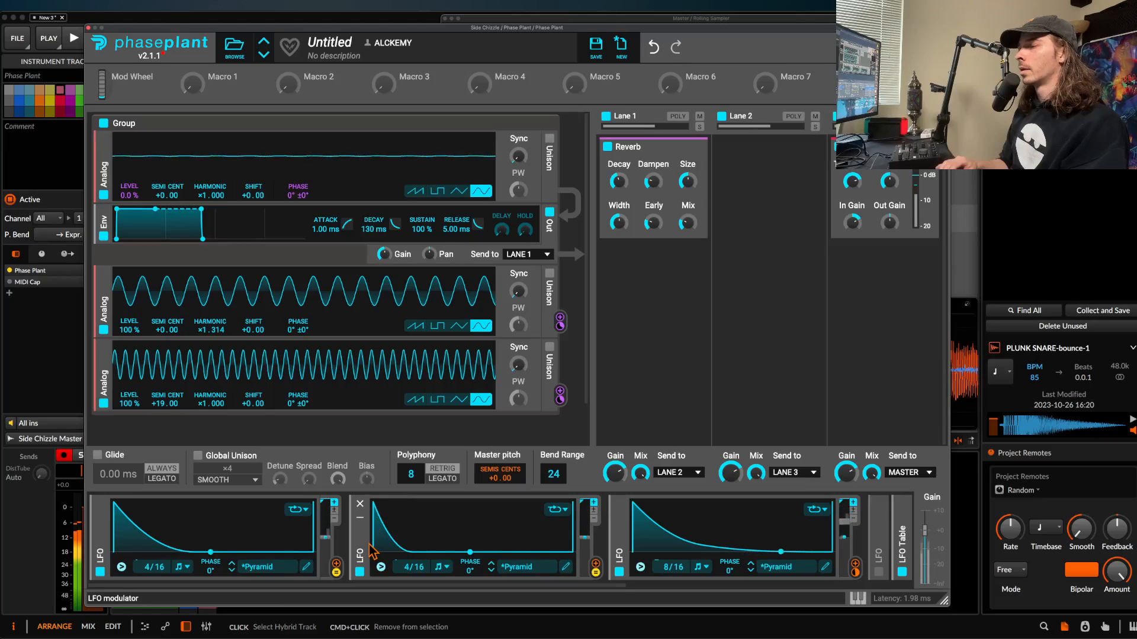
Raise the In Gain of the effect in the third lane slightly.
{"action": "scroll", "coordinate": [444, 515], "scroll_direction": "right", "scroll_amount": 5}
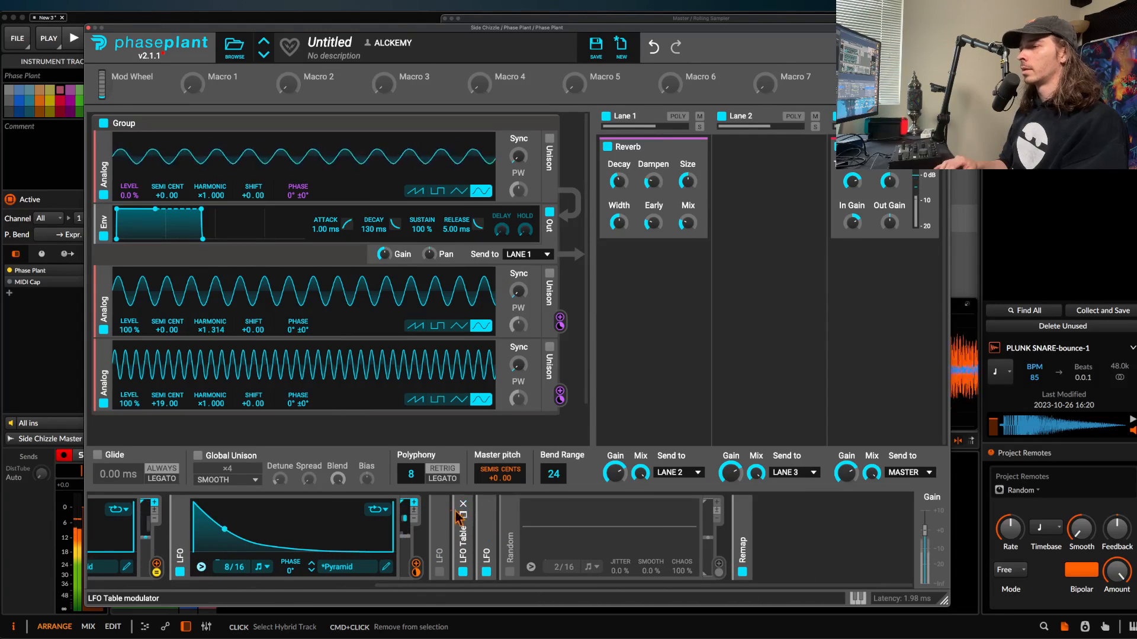
{"action": "left_click_drag", "start_coordinate": [852, 223], "coordinate": [852, 215]}
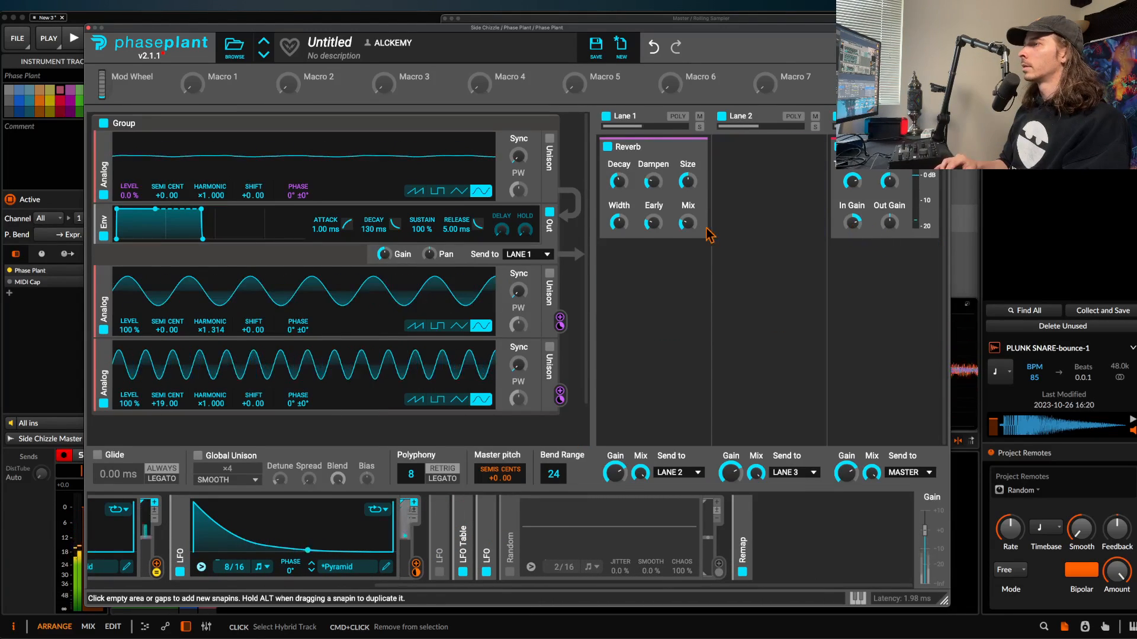
Raise the Mix of the Reverb in Lane 1 and set the LFO Table's Frame to 256.
{"action": "left_click_drag", "start_coordinate": [688, 223], "coordinate": [687, 204]}
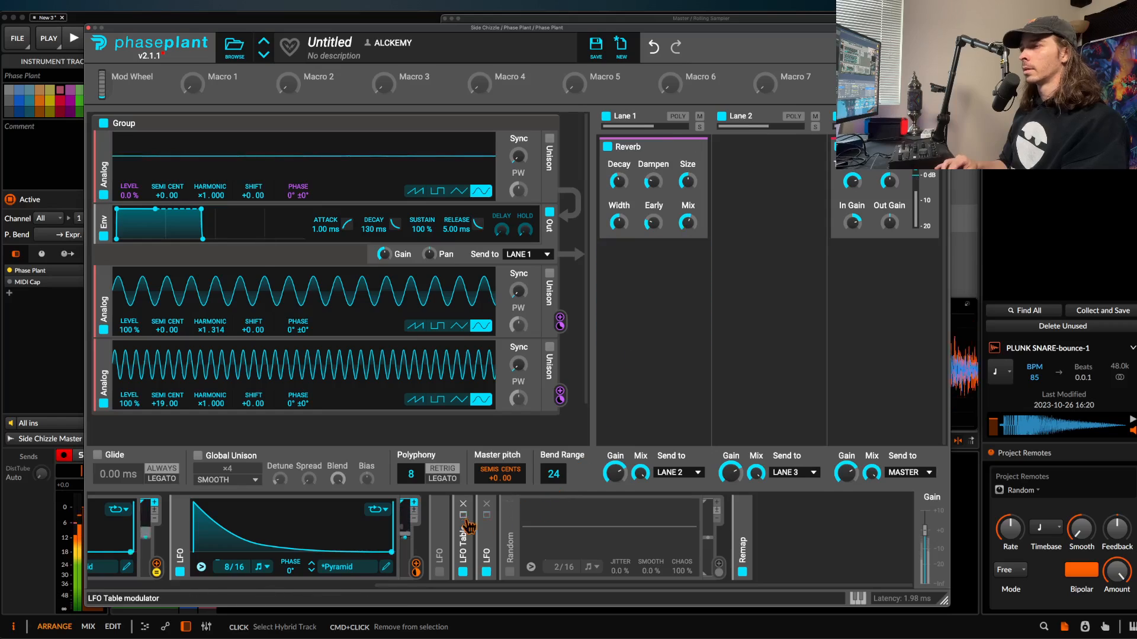
{"action": "left_click", "coordinate": [463, 539]}
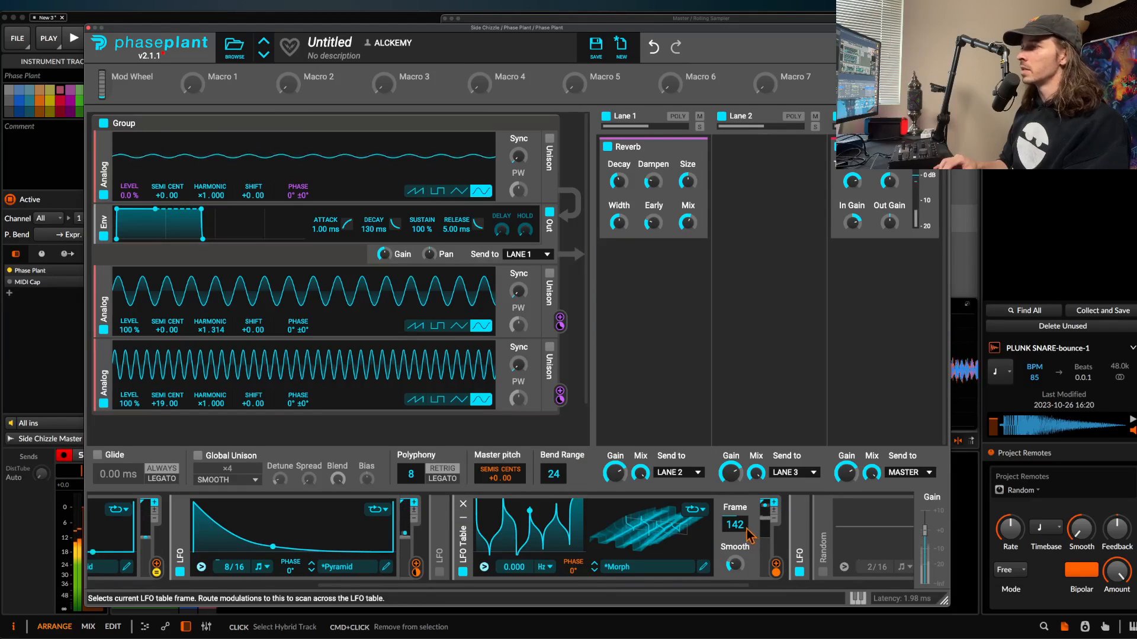
{"action": "scroll", "coordinate": [735, 531], "scroll_direction": "down", "scroll_amount": 10}
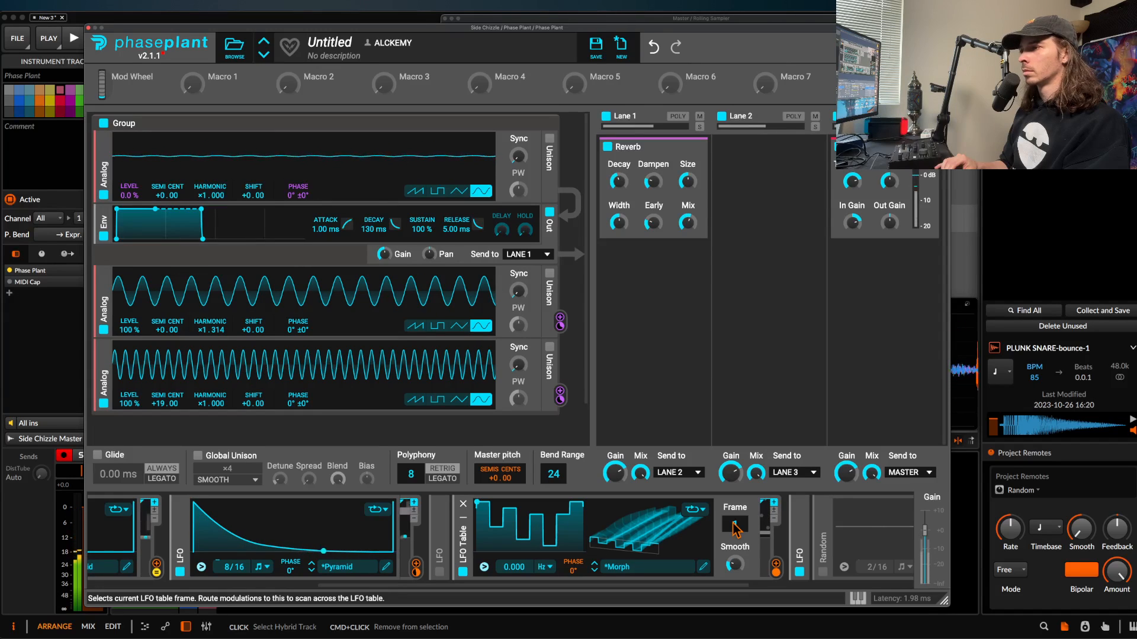
{"action": "scroll", "coordinate": [735, 527], "scroll_direction": "up", "scroll_amount": 10}
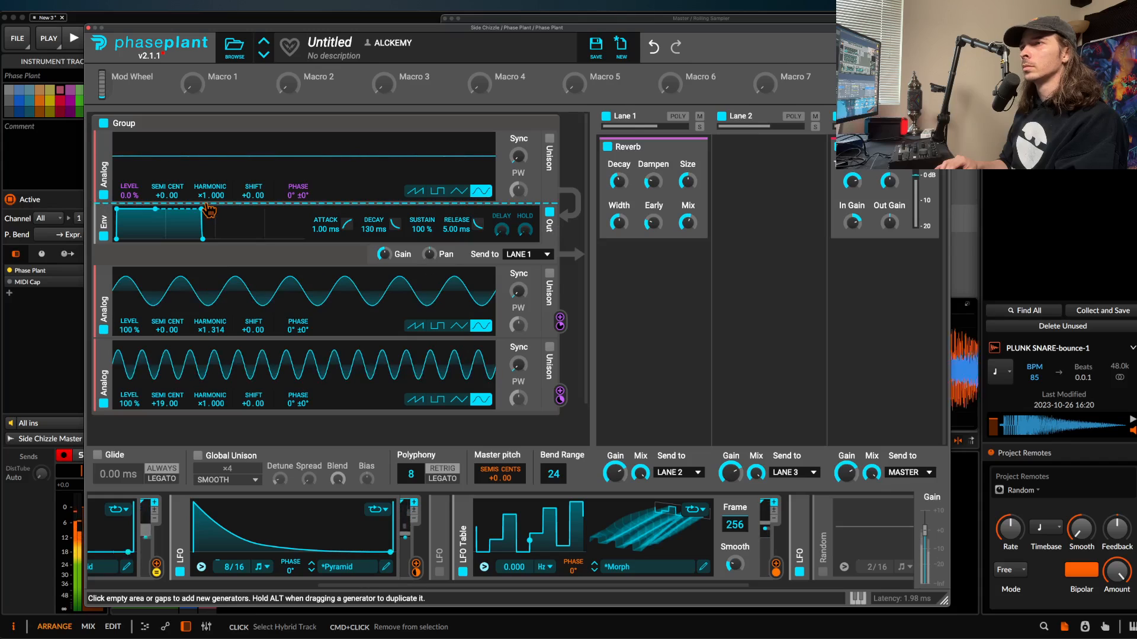
Add a Delay after the Reverb in Lane 1, tempo-synced at 3/16, with Duck raised and Bounce enabled.
{"action": "left_click", "coordinate": [656, 290]}
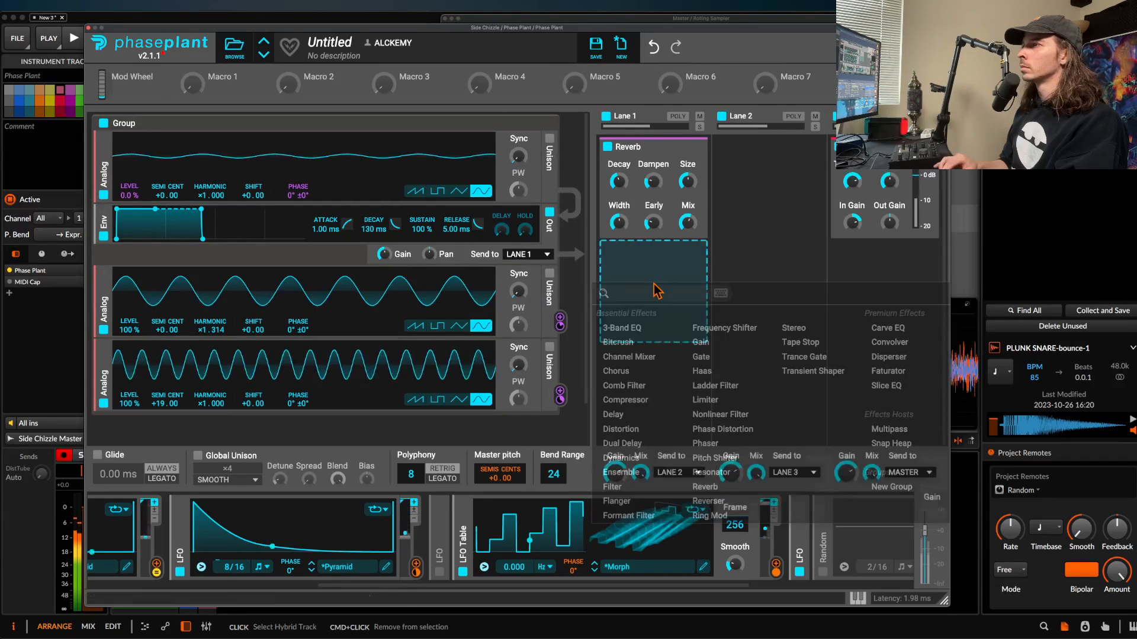
{"action": "left_click", "coordinate": [658, 415]}
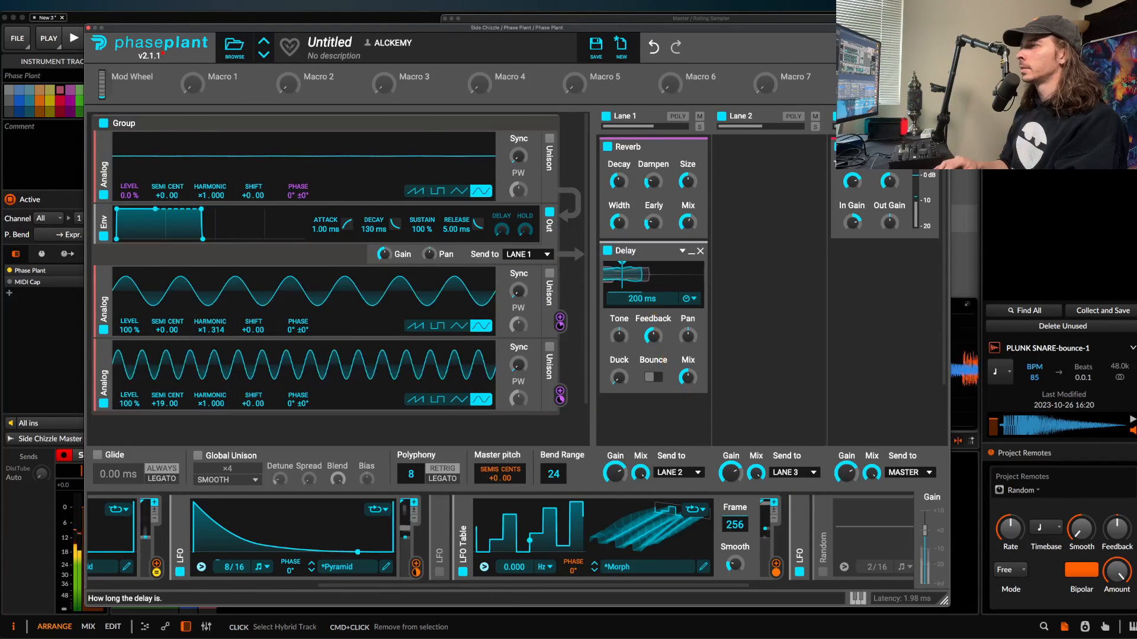
{"action": "left_click", "coordinate": [689, 298]}
{"action": "left_click", "coordinate": [692, 322]}
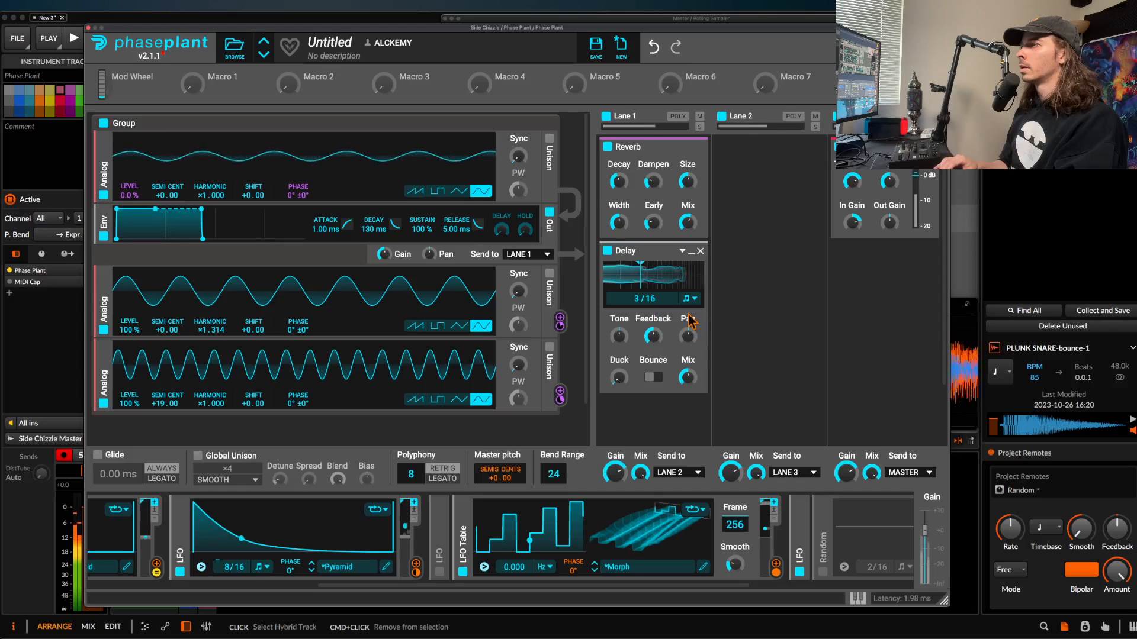
{"action": "left_click_drag", "start_coordinate": [618, 378], "coordinate": [618, 373]}
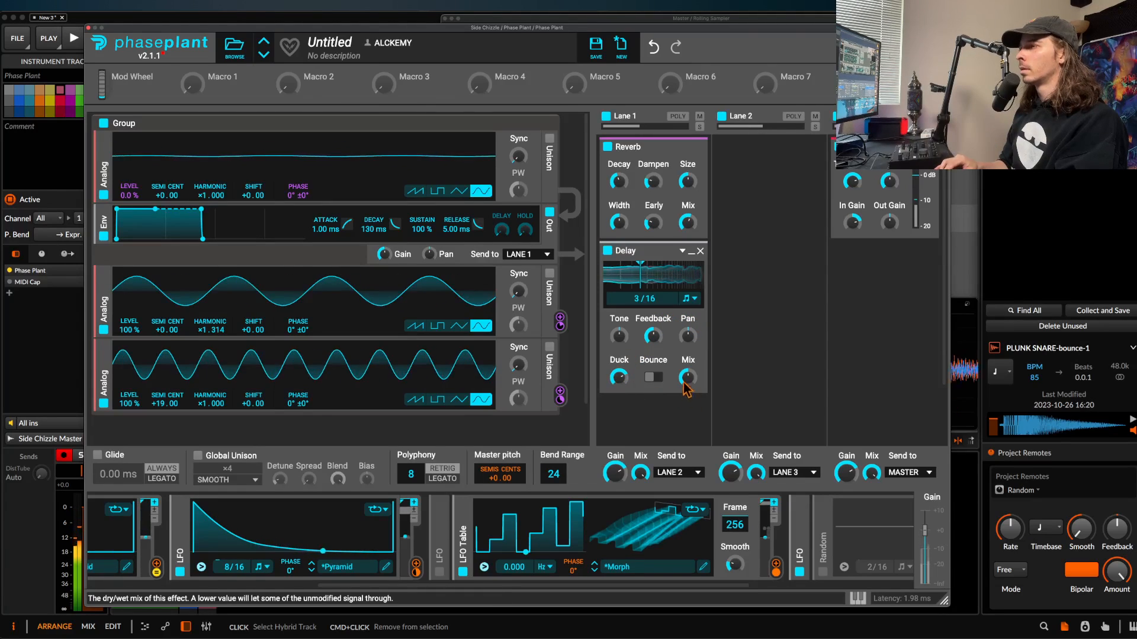
{"action": "left_click", "coordinate": [654, 377]}
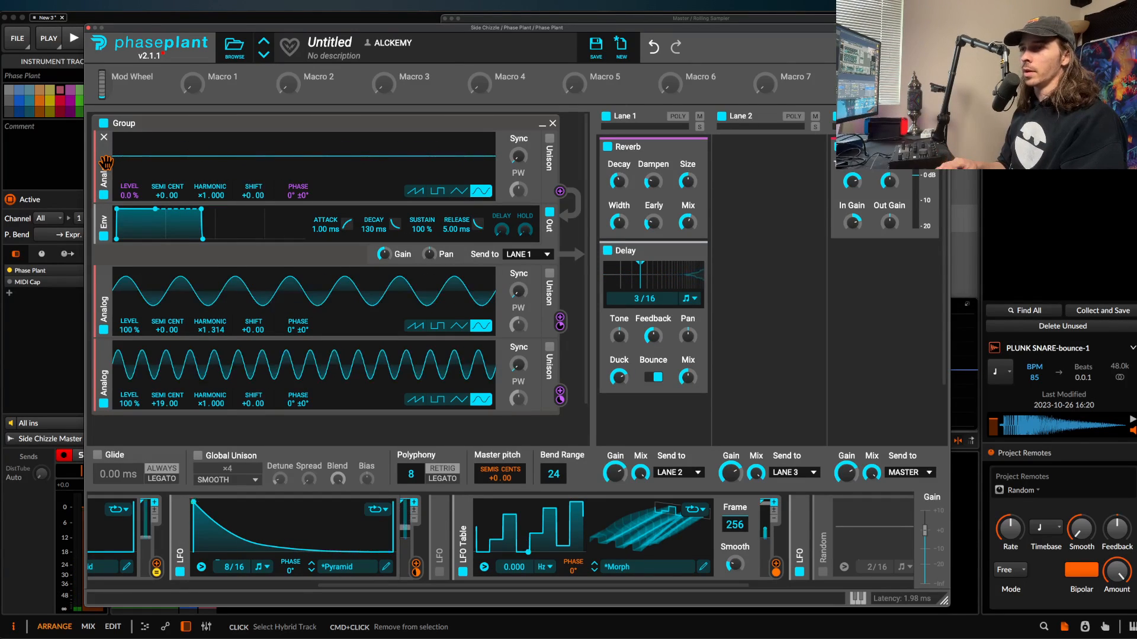
Duplicate the first oscillator above itself and route the 8/16 LFO to the copy's level.
{"action": "left_click_drag", "start_coordinate": [106, 163], "coordinate": [108, 167]}
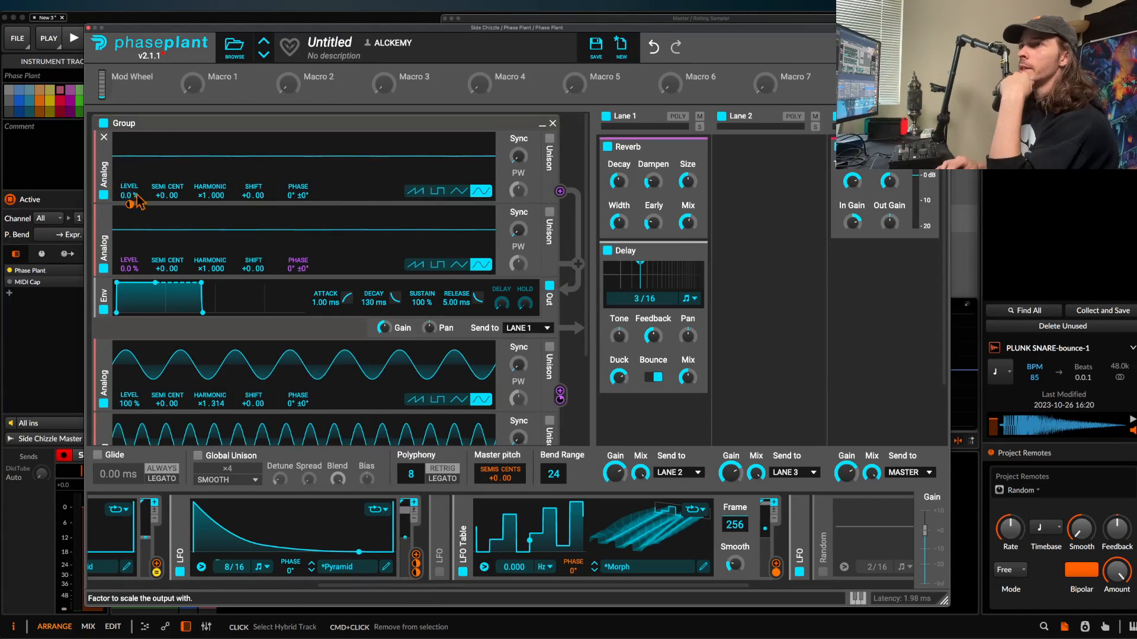
{"action": "left_click_drag", "start_coordinate": [416, 556], "coordinate": [128, 205]}
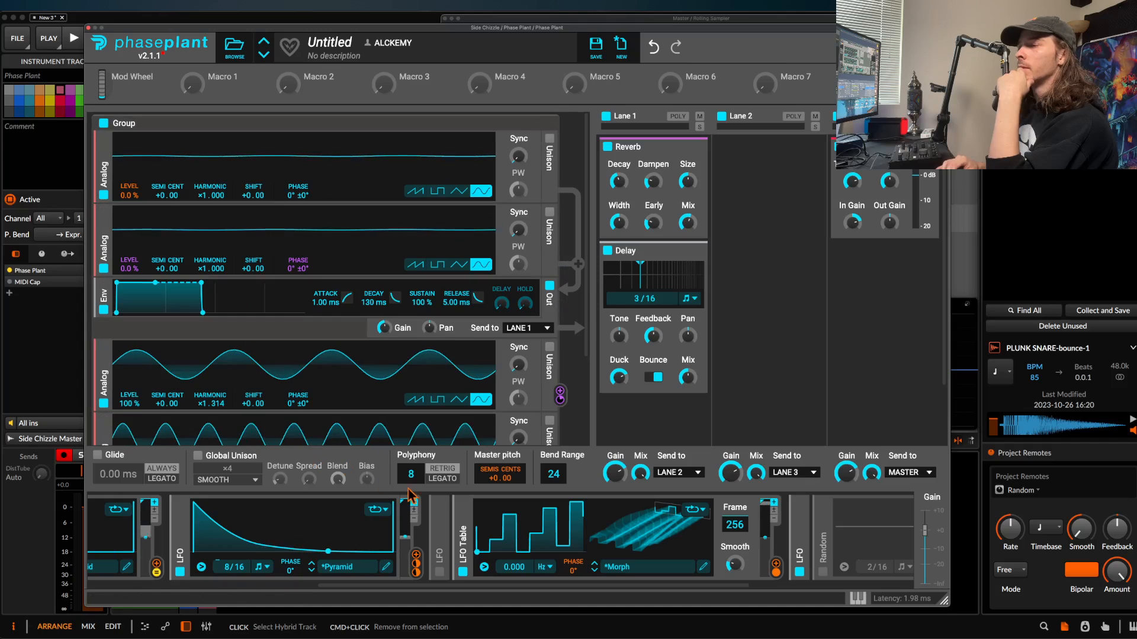
Add a new LFO after the 8/16 decay LFO and set its rate to a tempo-synced 16/8.
{"action": "left_click", "coordinate": [435, 533]}
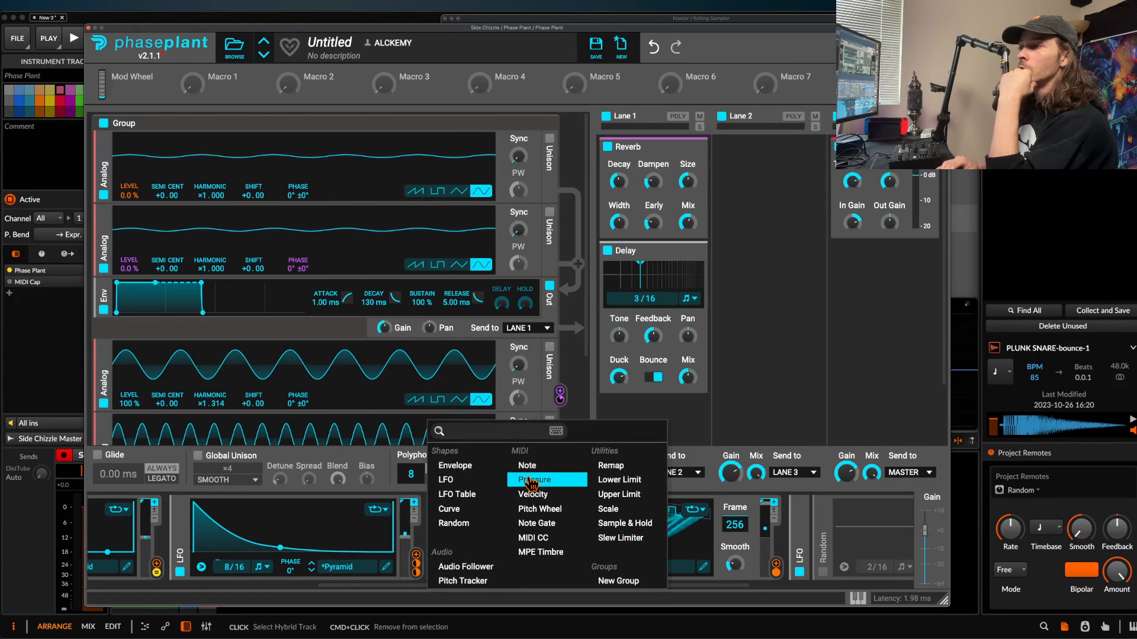
{"action": "left_click", "coordinate": [468, 480]}
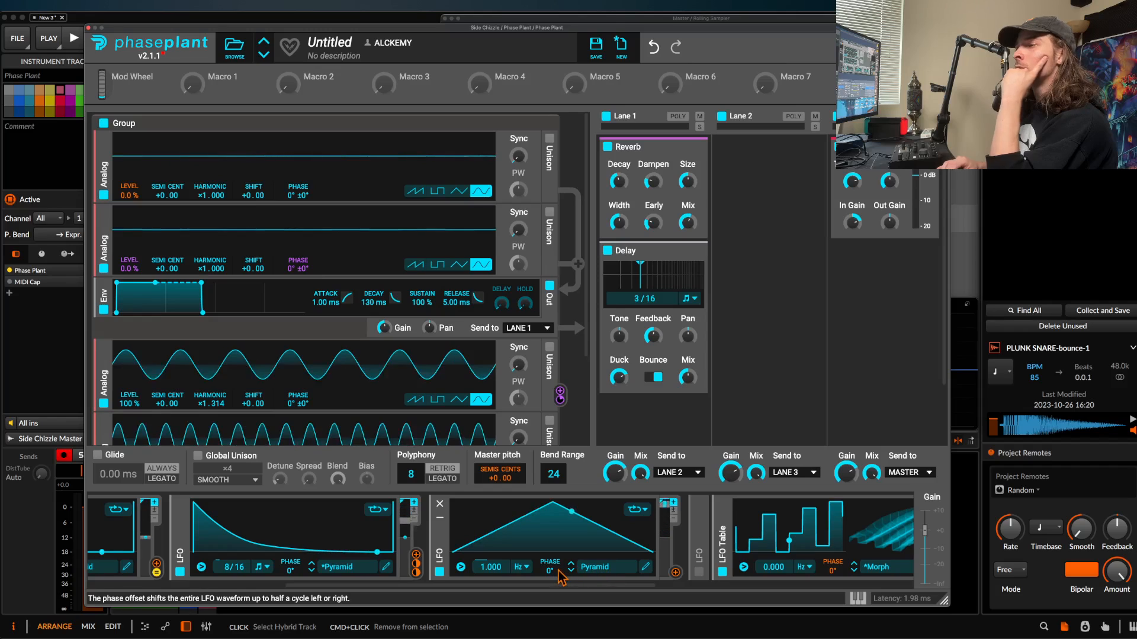
{"action": "left_click", "coordinate": [522, 568]}
{"action": "left_click", "coordinate": [531, 580]}
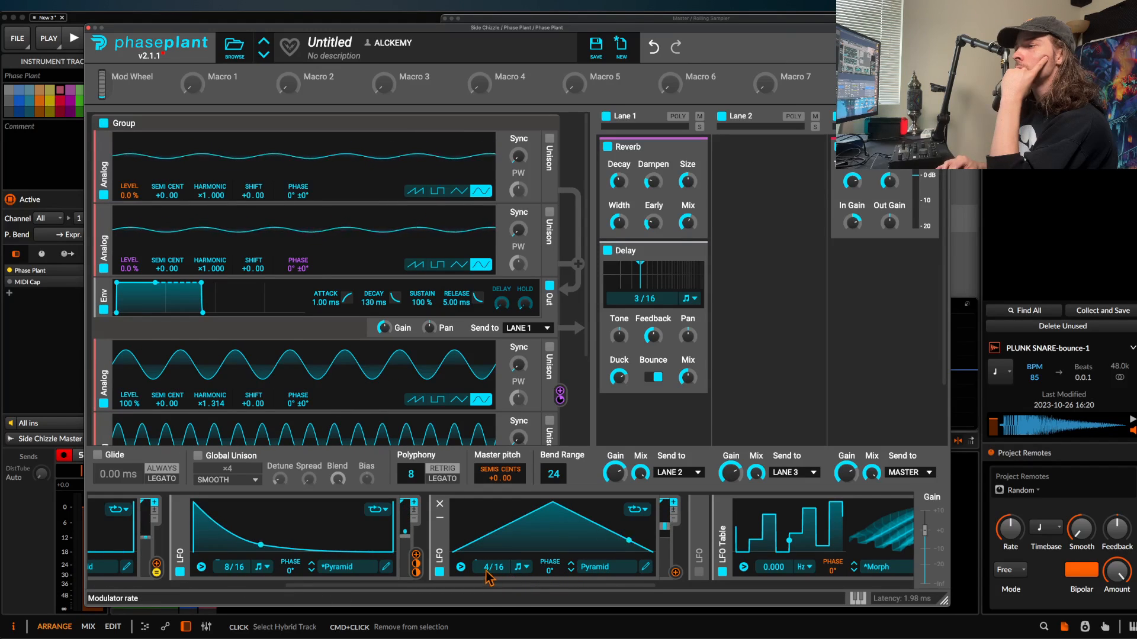
{"action": "mouse_move", "coordinate": [490, 571]}
{"action": "left_mouse_down"}
{"action": "mouse_move", "coordinate": [490, 548]}
{"action": "mouse_move", "coordinate": [499, 574]}
{"action": "left_mouse_up"}
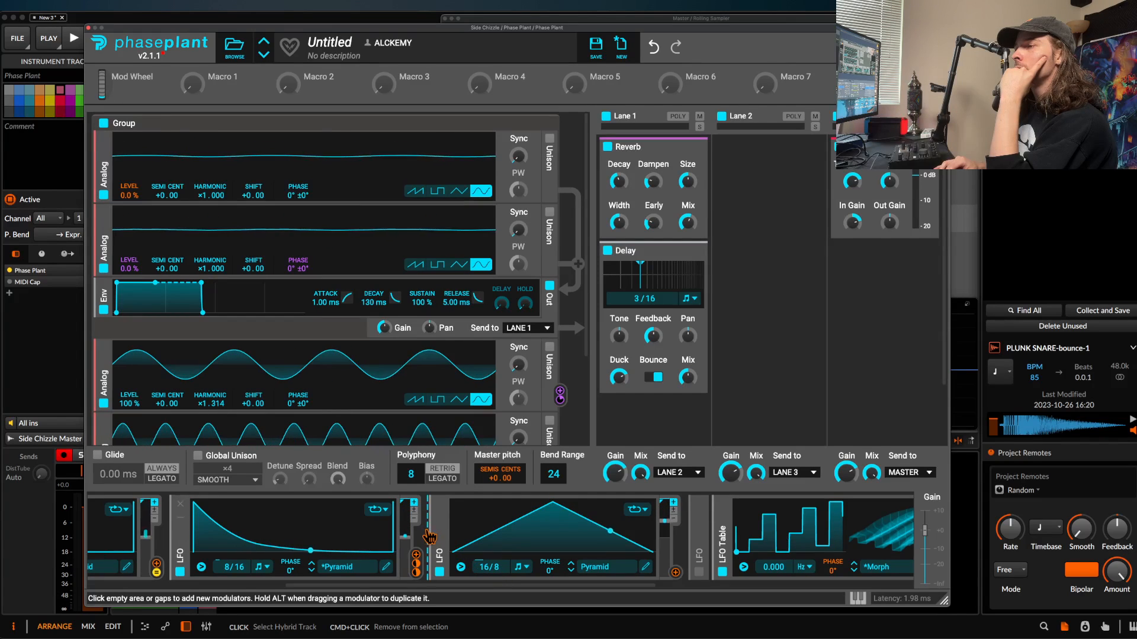
Duplicate the 8/16 decay LFO, route the copy to the top oscillator's level, and set that oscillator's harmonic to ×2.000.
{"action": "left_click_drag", "start_coordinate": [178, 538], "coordinate": [130, 264]}
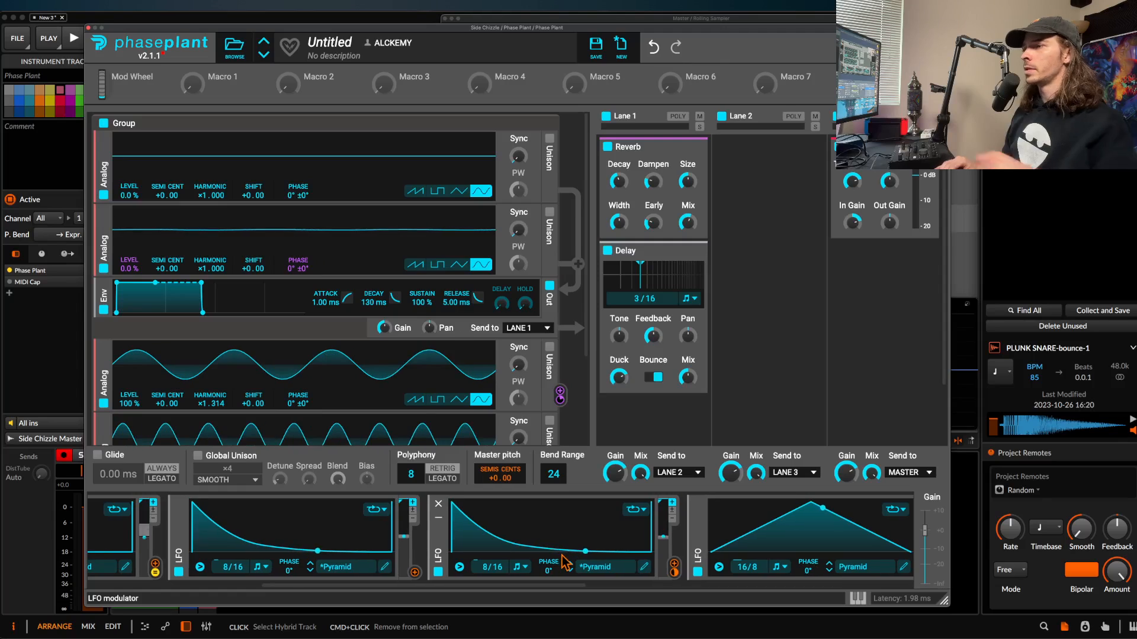
{"action": "left_click_drag", "start_coordinate": [439, 536], "coordinate": [265, 536]}
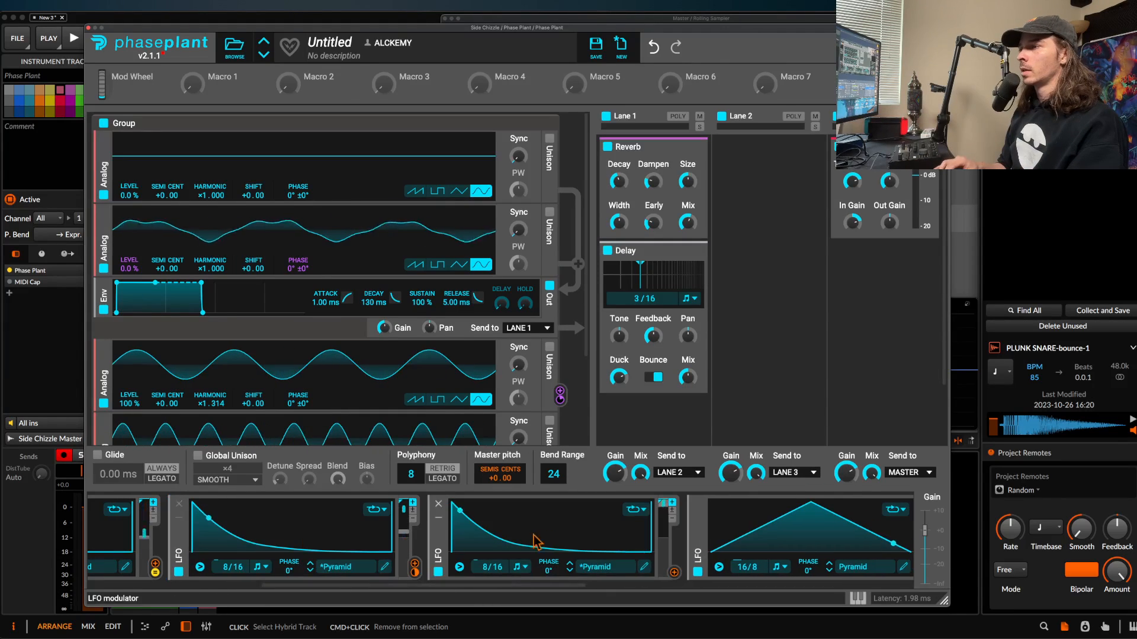
{"action": "left_click_drag", "start_coordinate": [675, 576], "coordinate": [130, 204]}
{"action": "left_click_drag", "start_coordinate": [674, 568], "coordinate": [214, 198]}
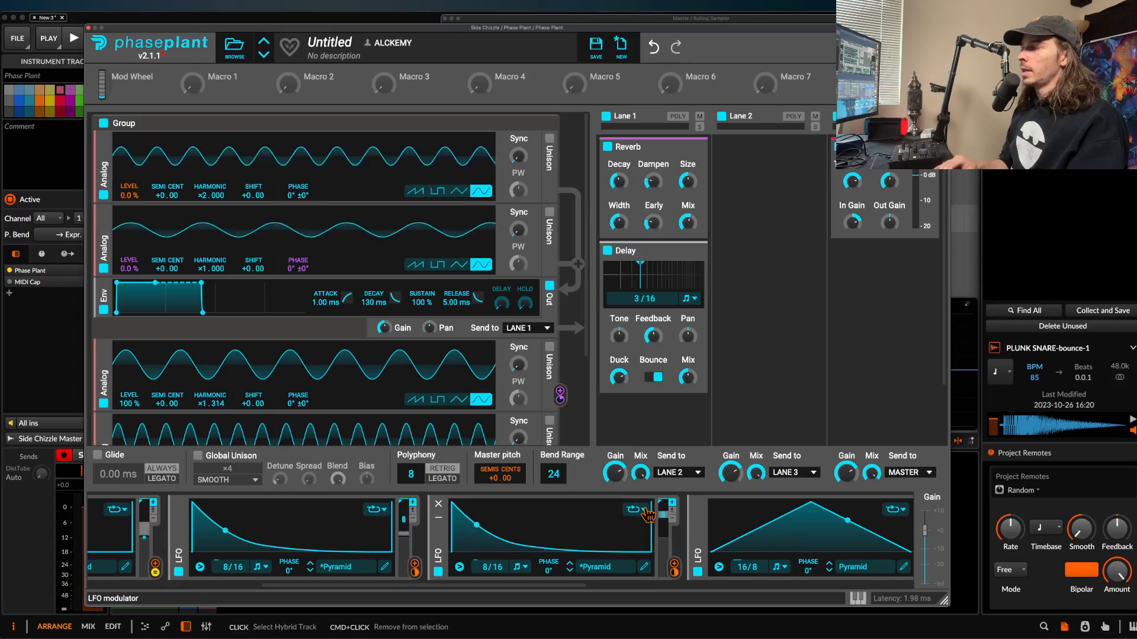
Route the 16/8 Pyramid LFO to the duplicated LFO's output scale and make it always trigger from note on.
{"action": "scroll", "coordinate": [649, 515], "scroll_direction": "right", "scroll_amount": 2}
{"action": "scroll", "coordinate": [648, 515], "scroll_direction": "right", "scroll_amount": 1}
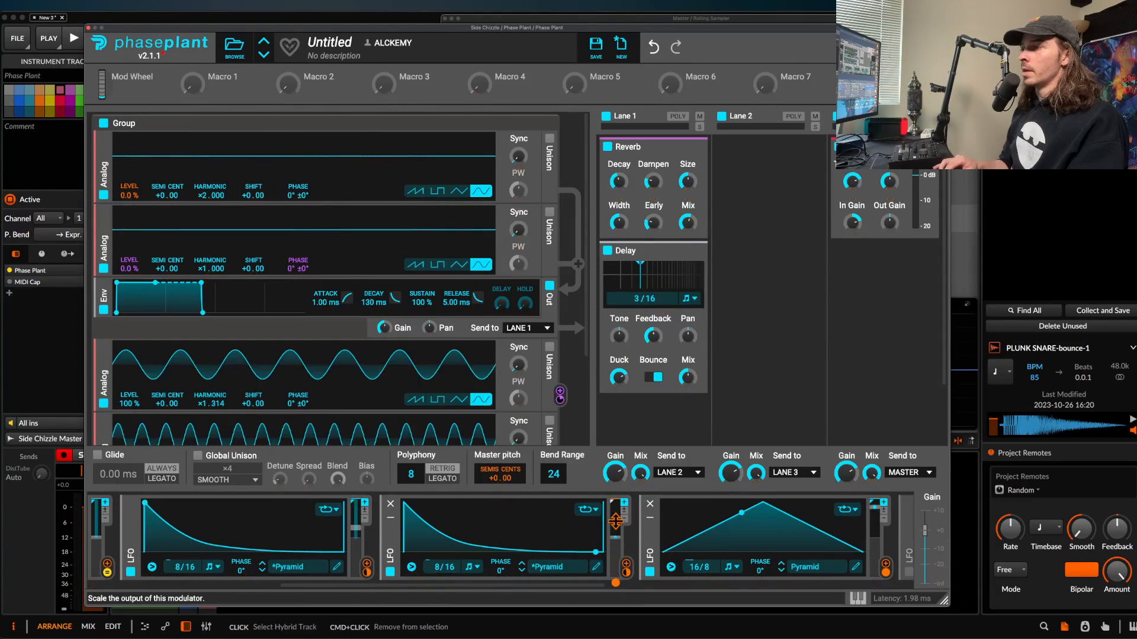
{"action": "left_click_drag", "start_coordinate": [614, 594], "coordinate": [129, 264]}
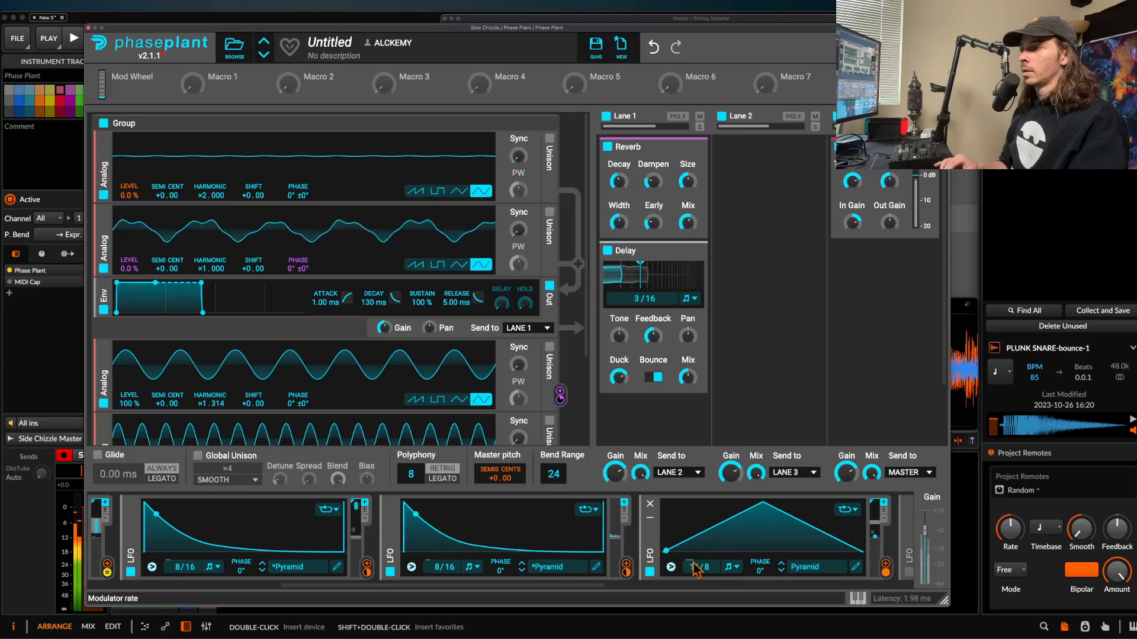
{"action": "left_click", "coordinate": [671, 567]}
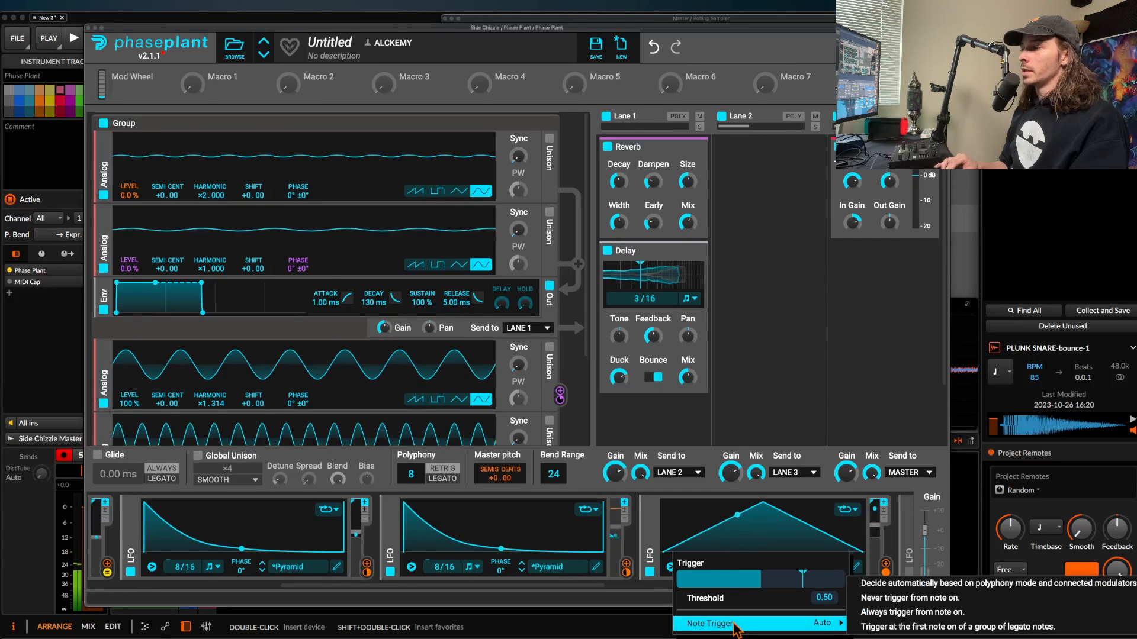
{"action": "mouse_move", "coordinate": [817, 623]}
{"action": "left_click", "coordinate": [892, 613]}
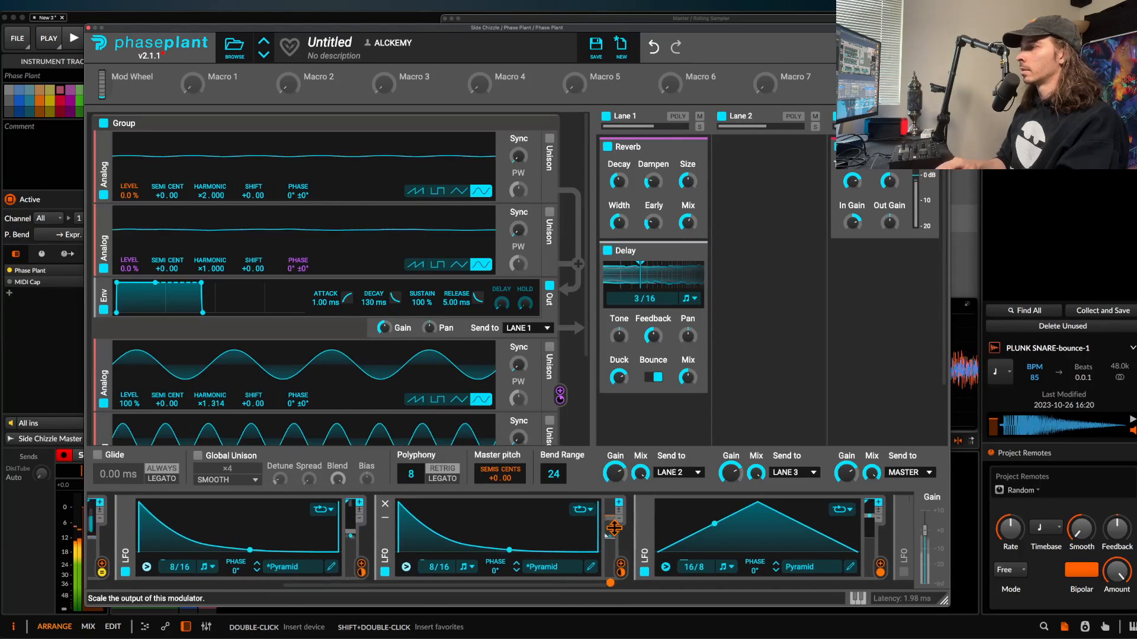
Sweep the LFO Table's Frame down to its first frame.
{"action": "scroll", "coordinate": [616, 533], "scroll_direction": "right", "scroll_amount": 5}
{"action": "scroll", "coordinate": [617, 537], "scroll_direction": "left", "scroll_amount": 1}
{"action": "left_click_drag", "start_coordinate": [427, 526], "coordinate": [428, 601]}
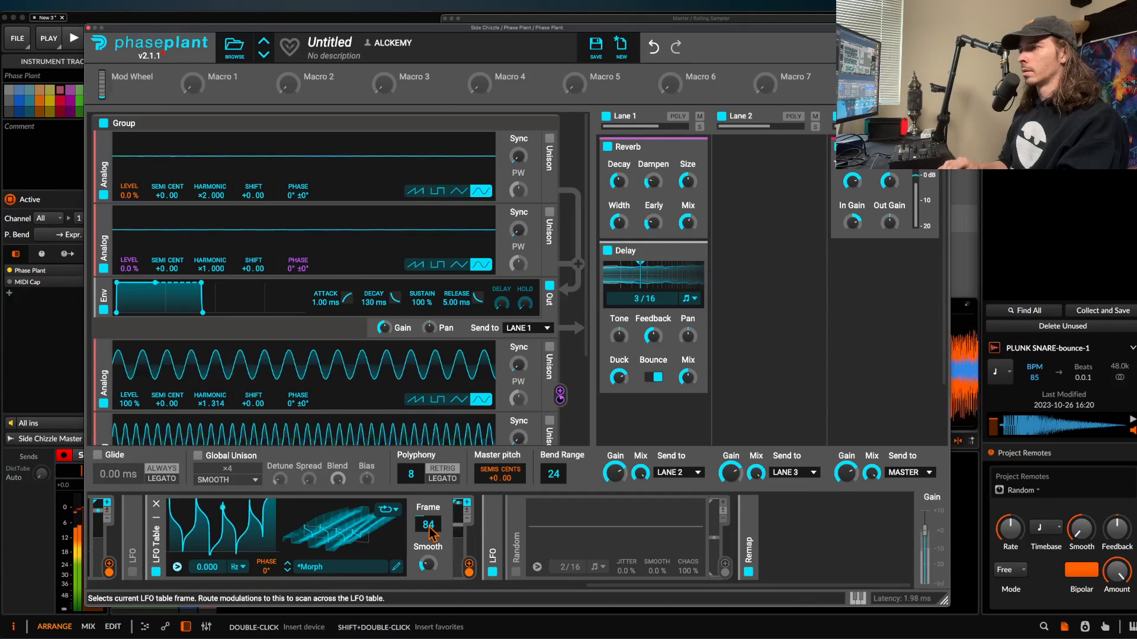
{"action": "left_click_drag", "start_coordinate": [427, 525], "coordinate": [427, 563]}
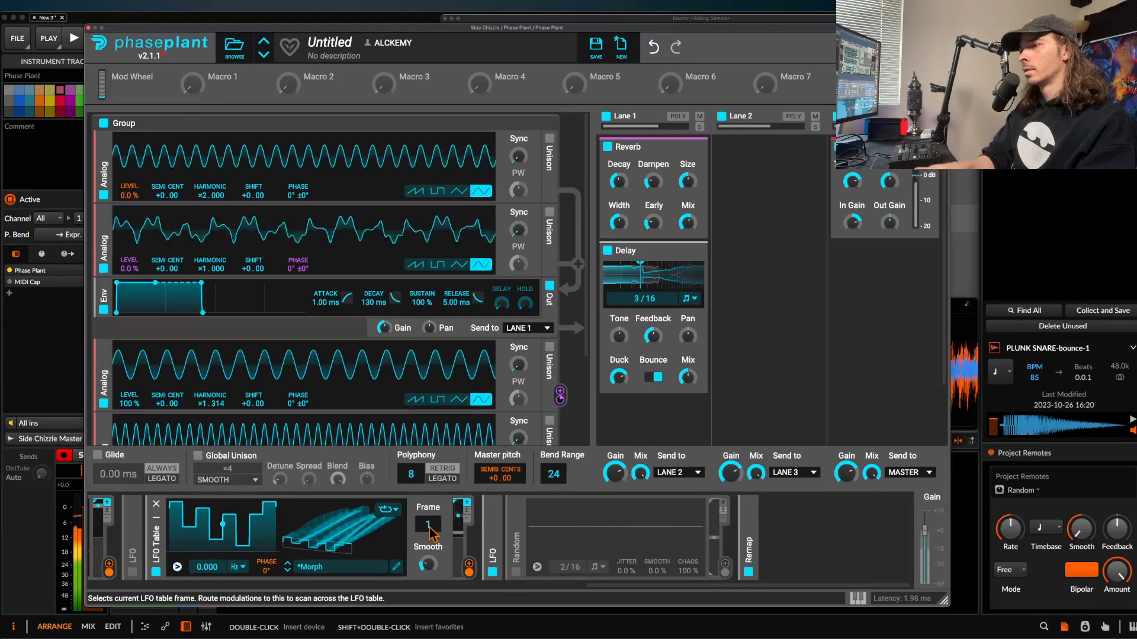
Collapse the LFO Table, the expanded LFO modulators, and the Delay in Lane 1.
{"action": "left_click", "coordinate": [156, 522]}
{"action": "scroll", "coordinate": [249, 540], "scroll_direction": "left", "scroll_amount": 10}
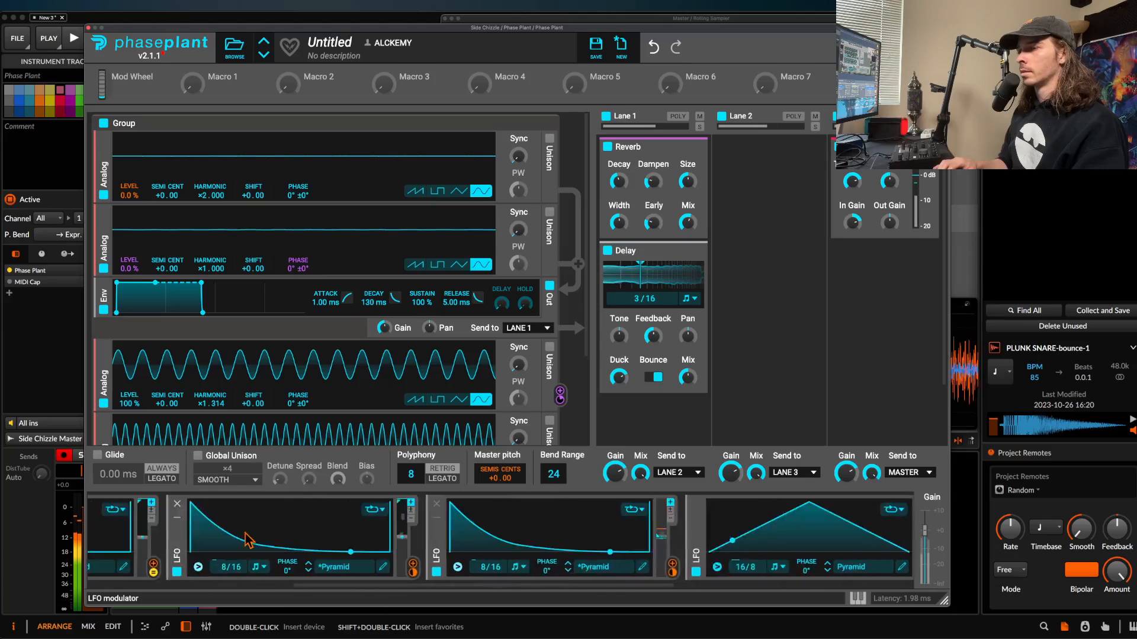
{"action": "left_click", "coordinate": [103, 521]}
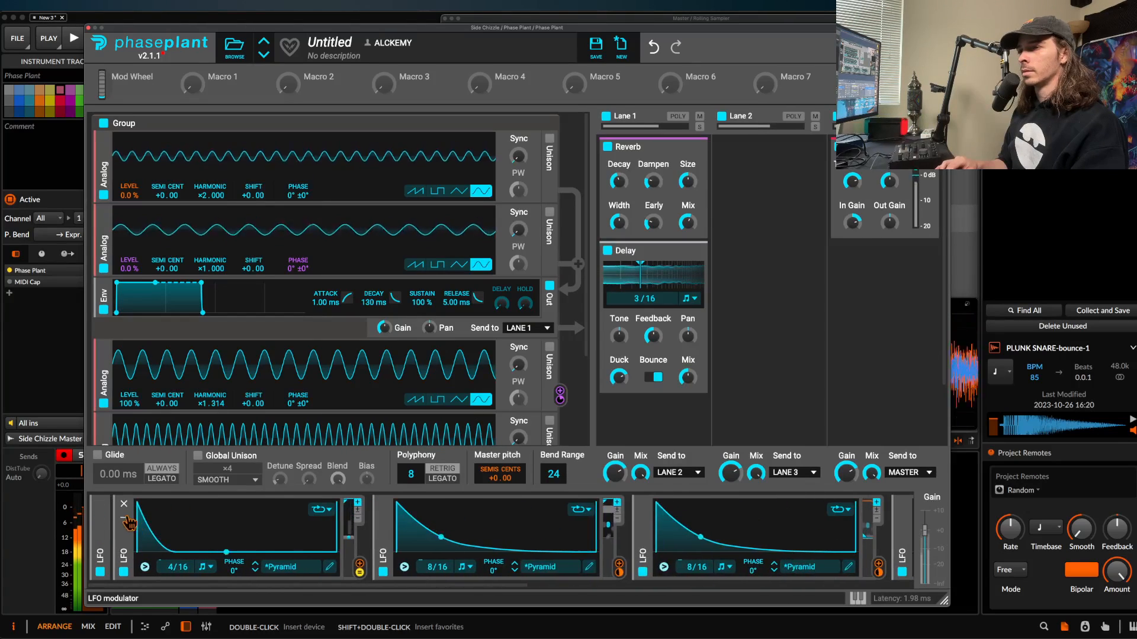
{"action": "left_click", "coordinate": [126, 521]}
{"action": "left_click", "coordinate": [148, 521]}
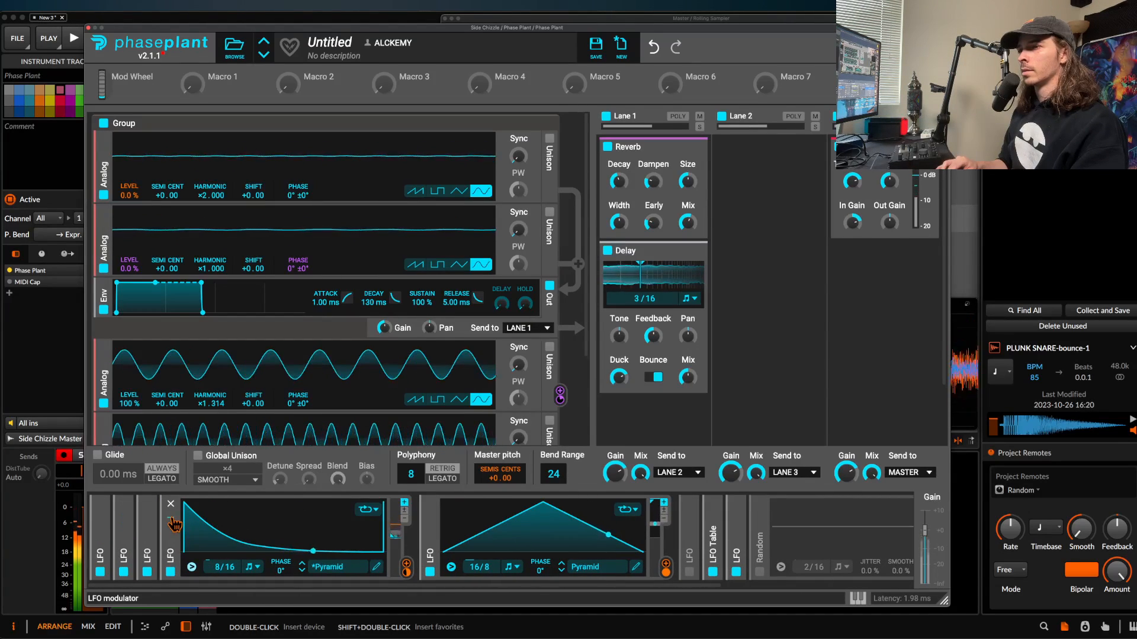
{"action": "left_click", "coordinate": [171, 518]}
{"action": "left_click", "coordinate": [193, 516]}
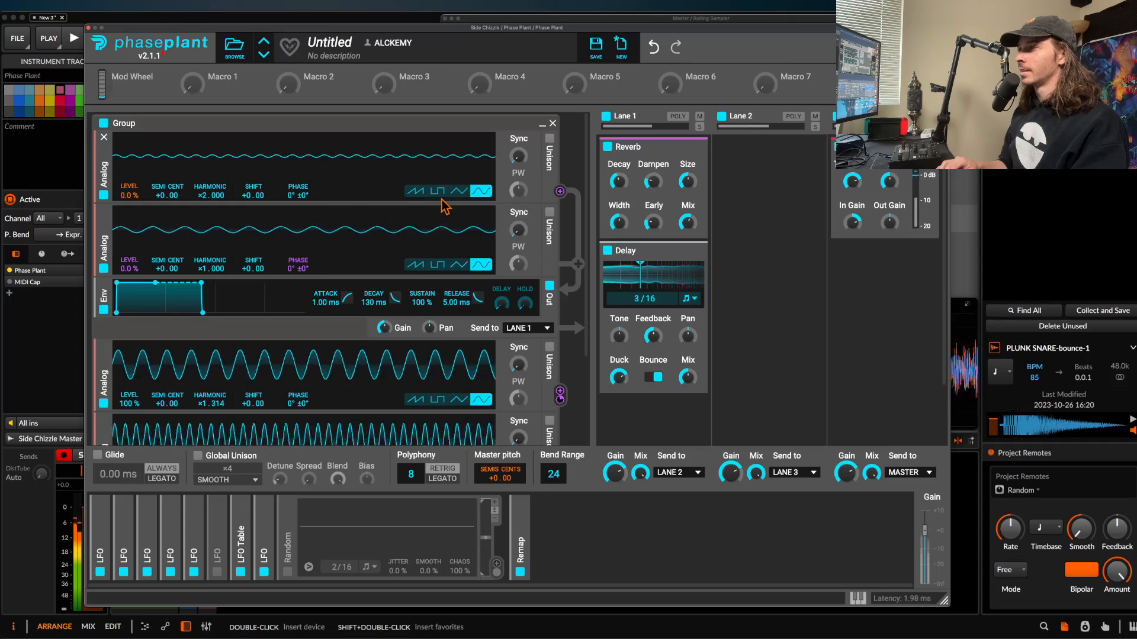
{"action": "left_click", "coordinate": [694, 257]}
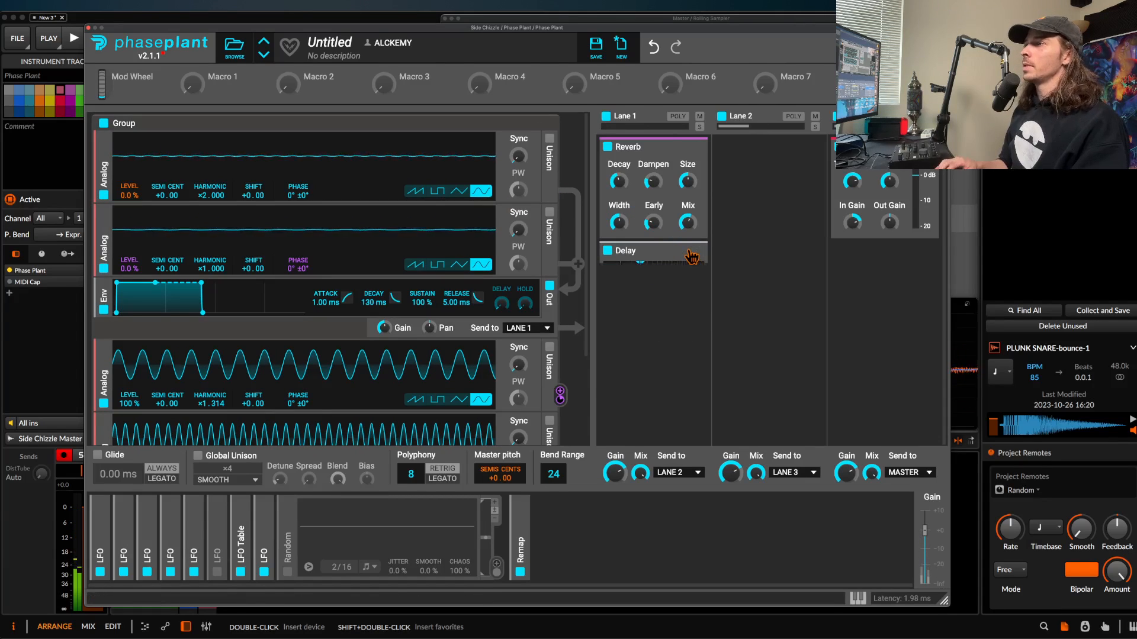
Add a Snap Heap after the Delay in Lane 1 and open its editor.
{"action": "left_click", "coordinate": [651, 267]}
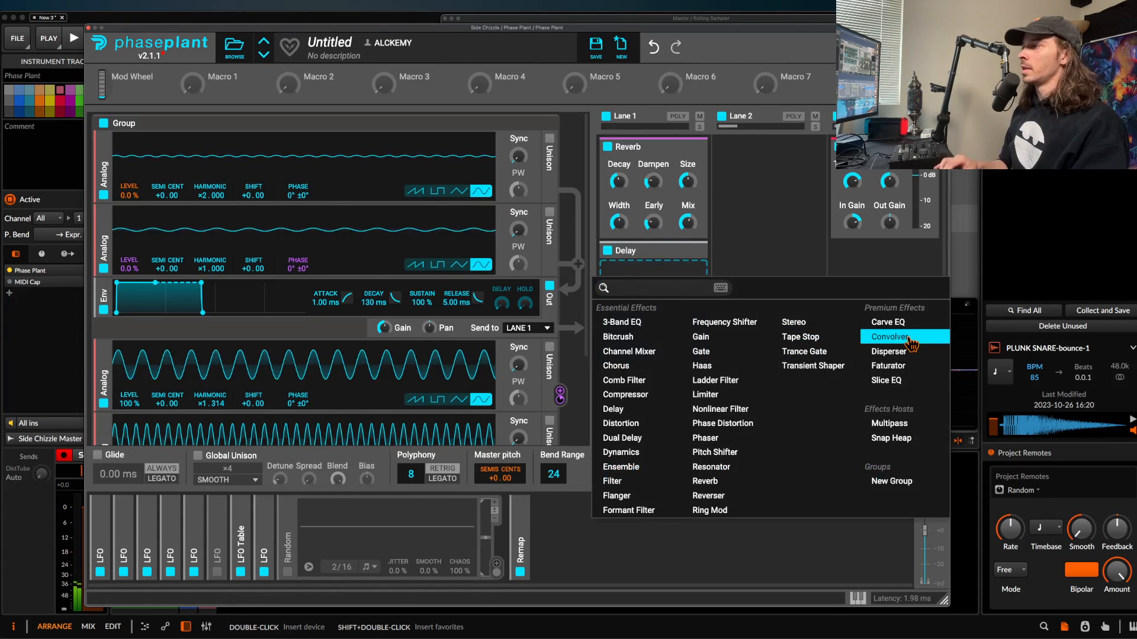
{"action": "left_click", "coordinate": [891, 438]}
{"action": "left_click", "coordinate": [702, 301]}
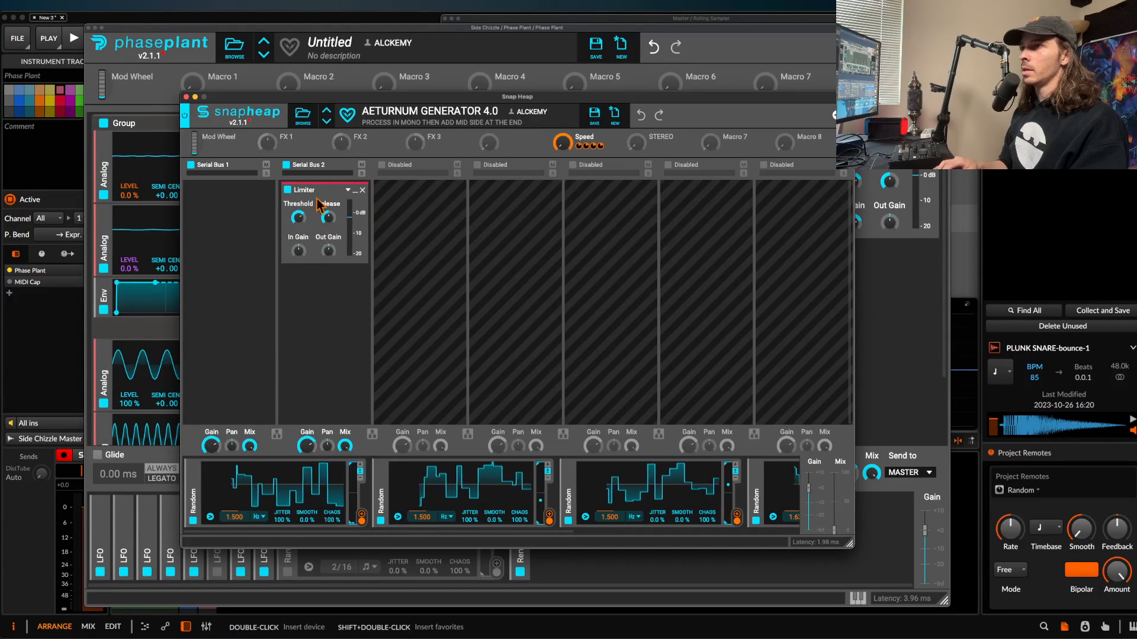
Move the Snap Heap's Limiter to the third bus and switch the first two buses to parallel.
{"action": "left_click_drag", "start_coordinate": [299, 190], "coordinate": [392, 193]}
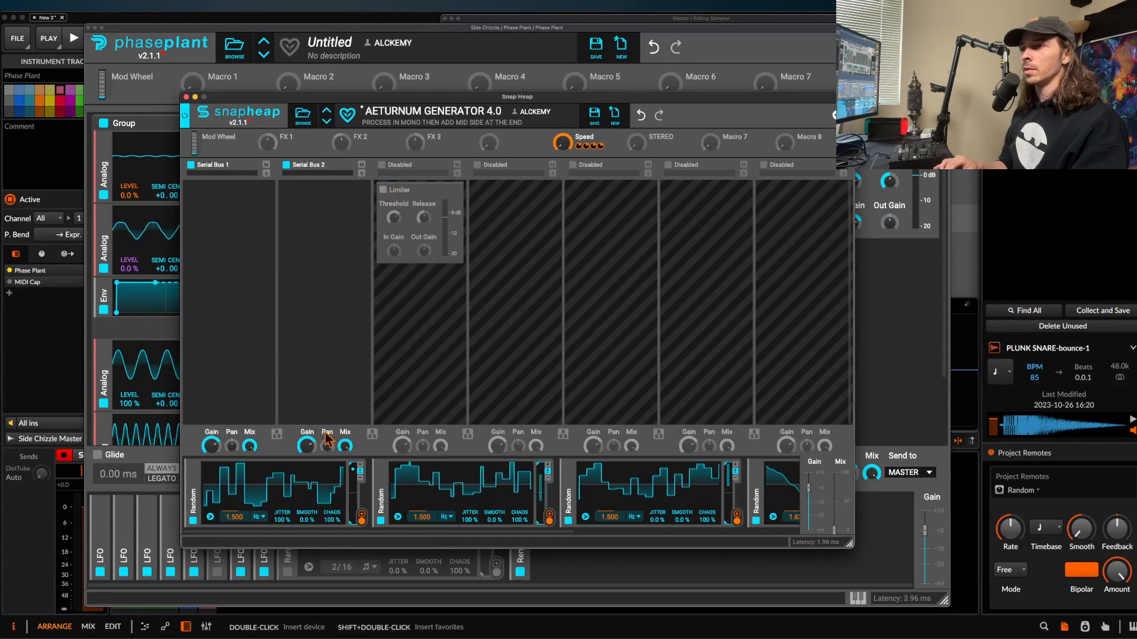
{"action": "left_click", "coordinate": [276, 434]}
{"action": "left_click", "coordinate": [223, 214]}
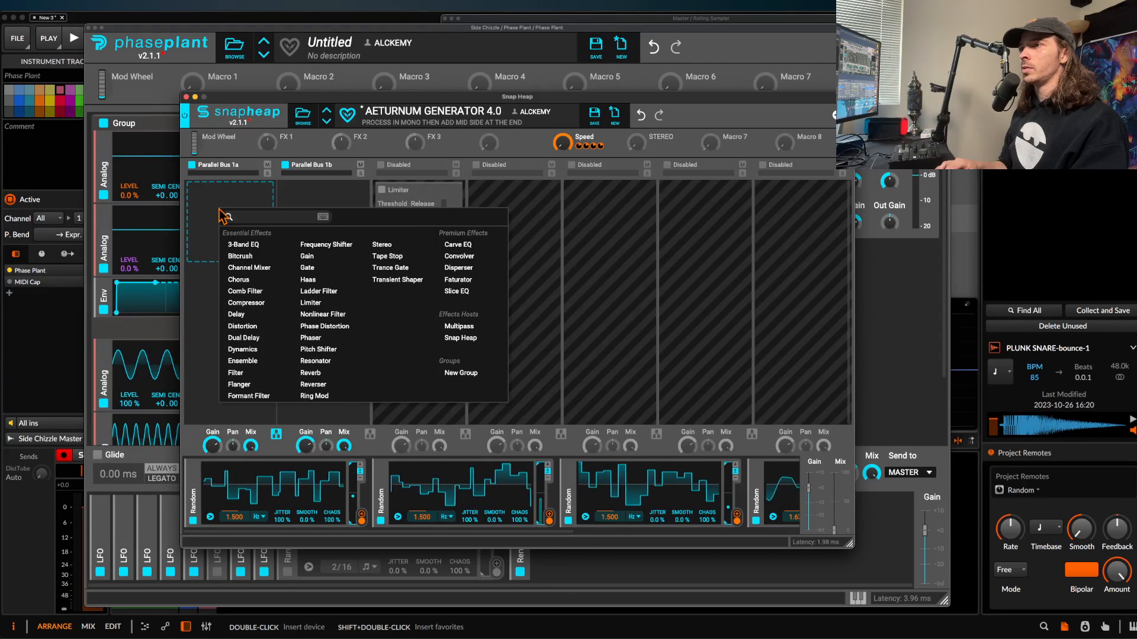
{"action": "left_click", "coordinate": [228, 203]}
{"action": "left_click", "coordinate": [231, 205]}
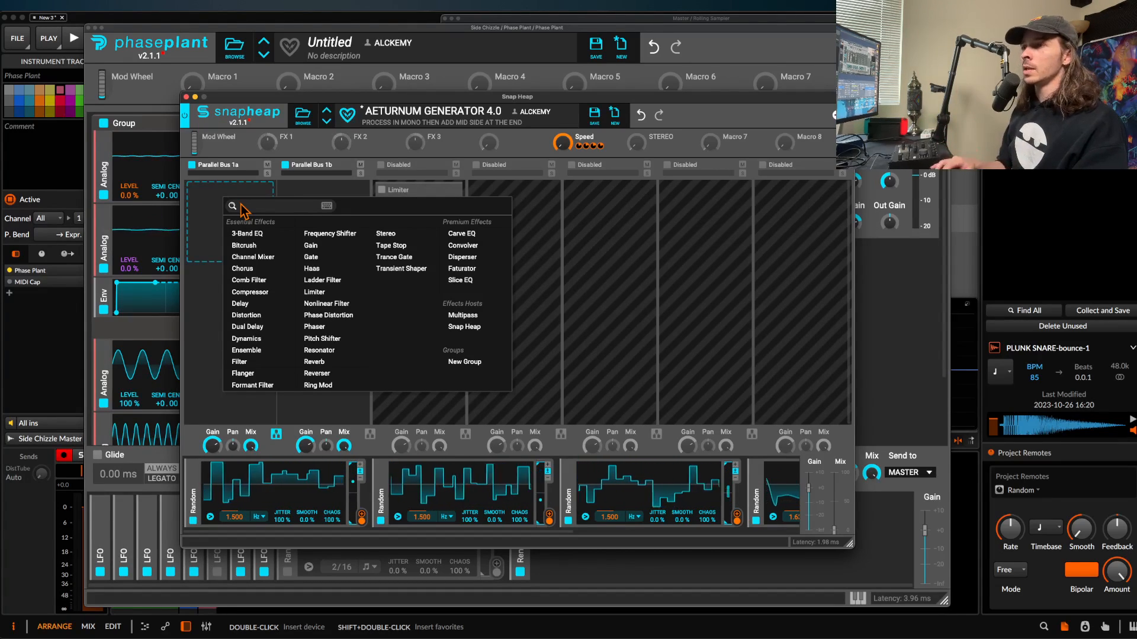
{"action": "left_click", "coordinate": [303, 359]}
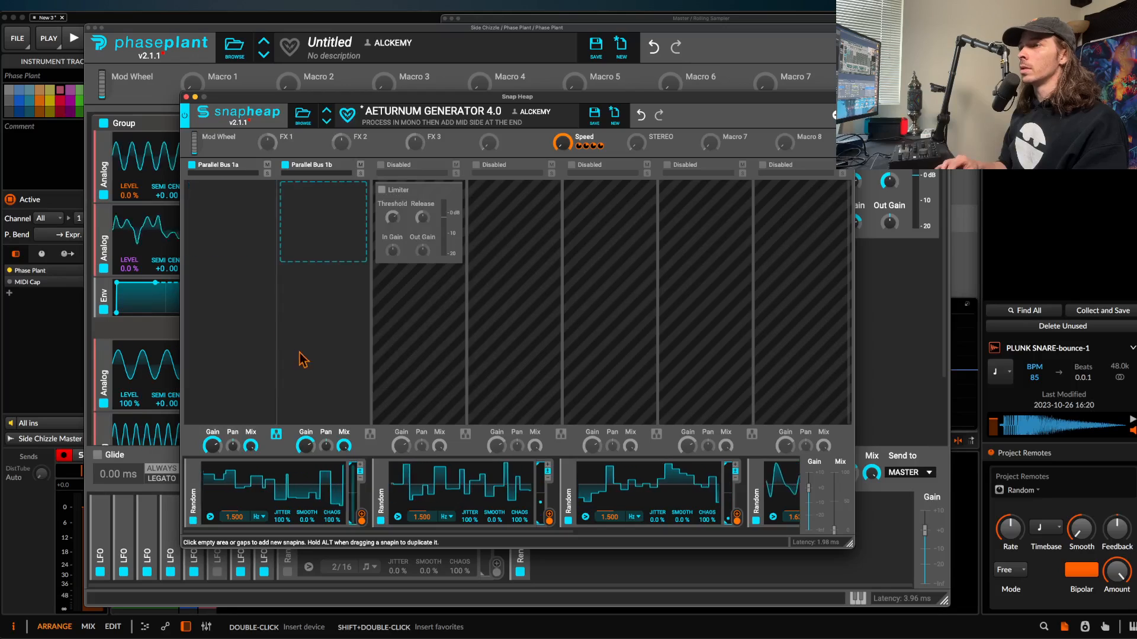
Enable the Limiter's bus, and add a Pitch Shifter at +7.00 to Parallel Bus 1b with that bus's Gain raised.
{"action": "left_click", "coordinate": [380, 165]}
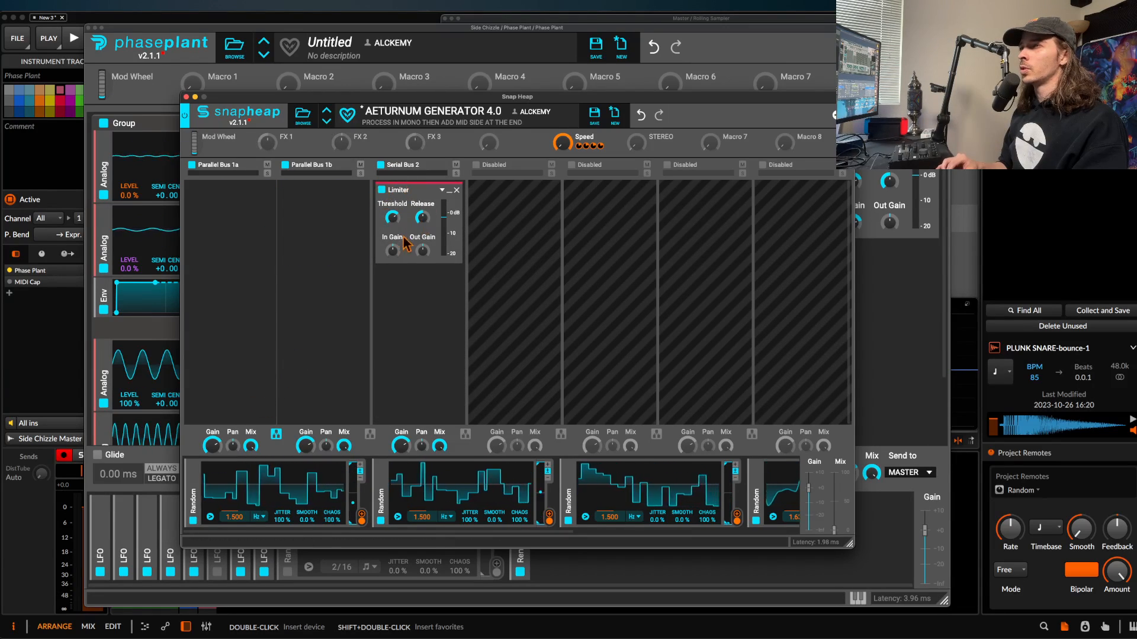
{"action": "left_click", "coordinate": [325, 216]}
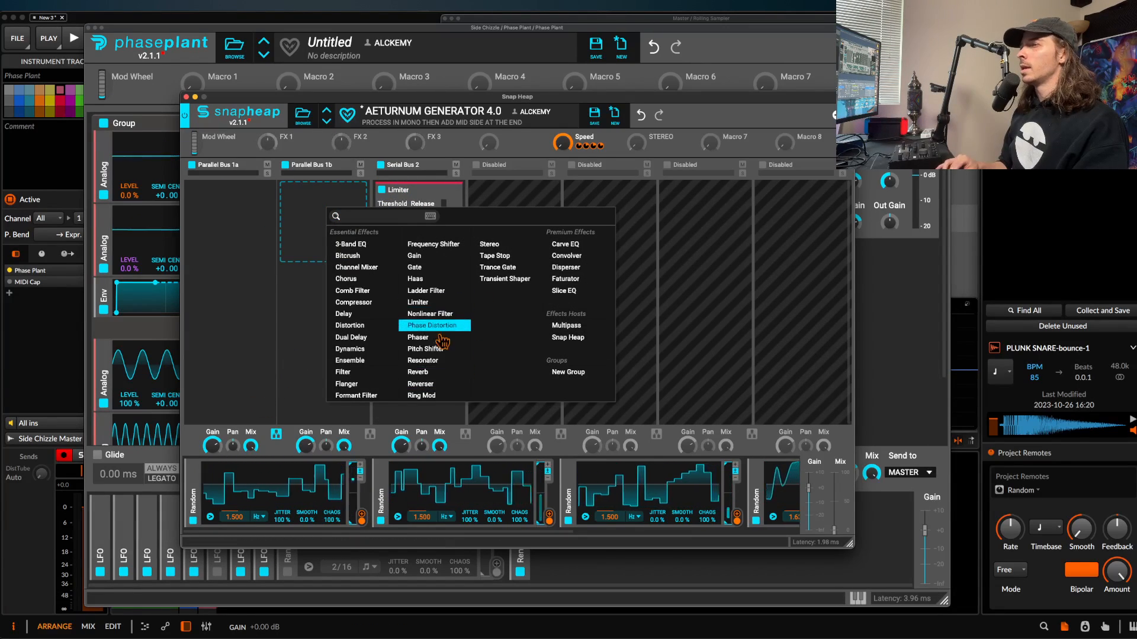
{"action": "left_click", "coordinate": [425, 348]}
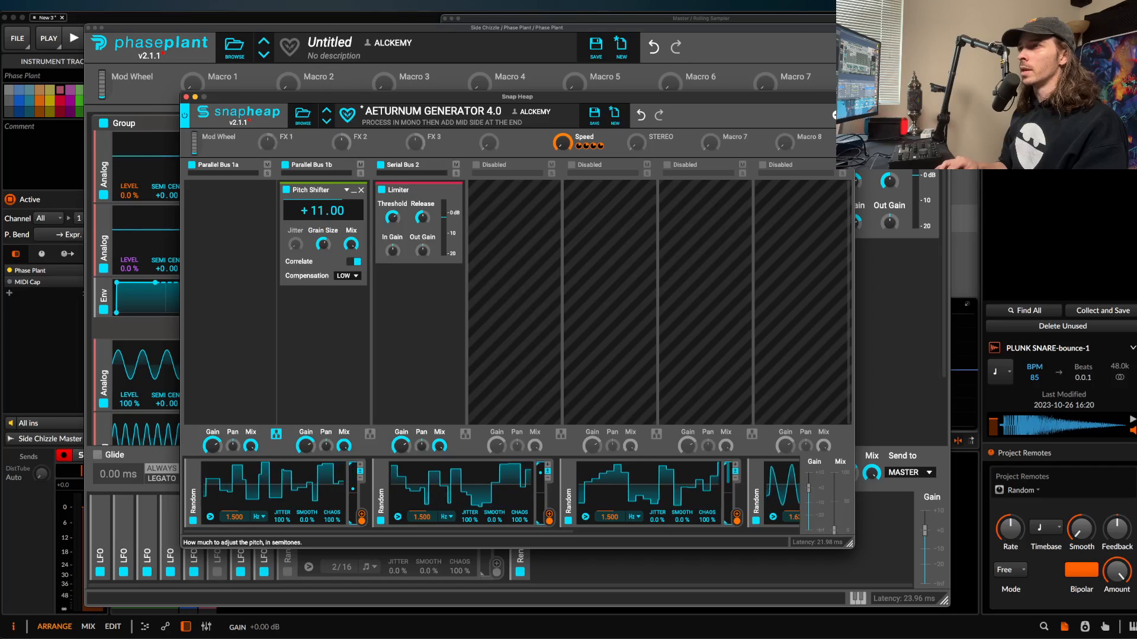
{"action": "left_click_drag", "start_coordinate": [323, 211], "coordinate": [322, 222]}
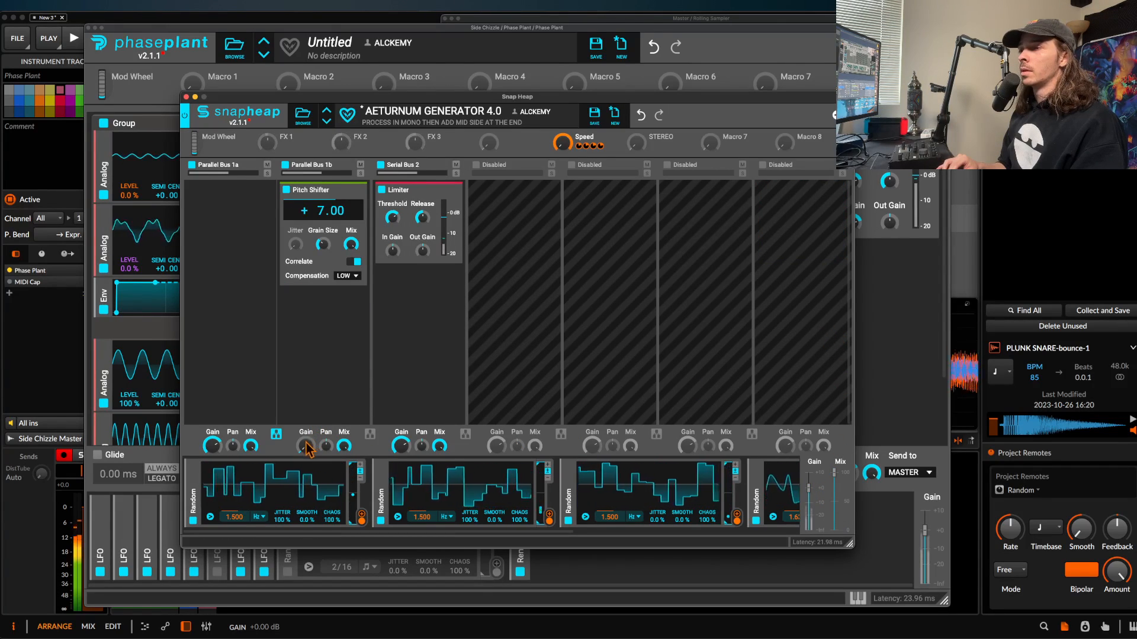
{"action": "left_click_drag", "start_coordinate": [306, 445], "coordinate": [305, 430]}
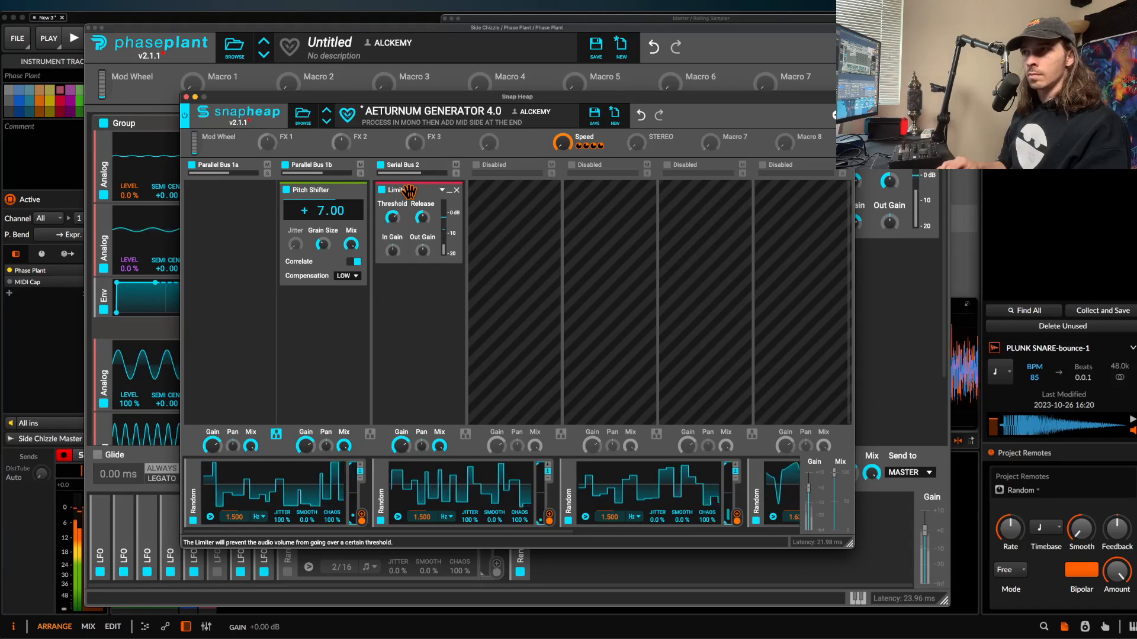
Move the Limiter to an enabled fourth bus, and duplicate the Pitch Shifter into the third bus, switched to parallel.
{"action": "left_click", "coordinate": [370, 434]}
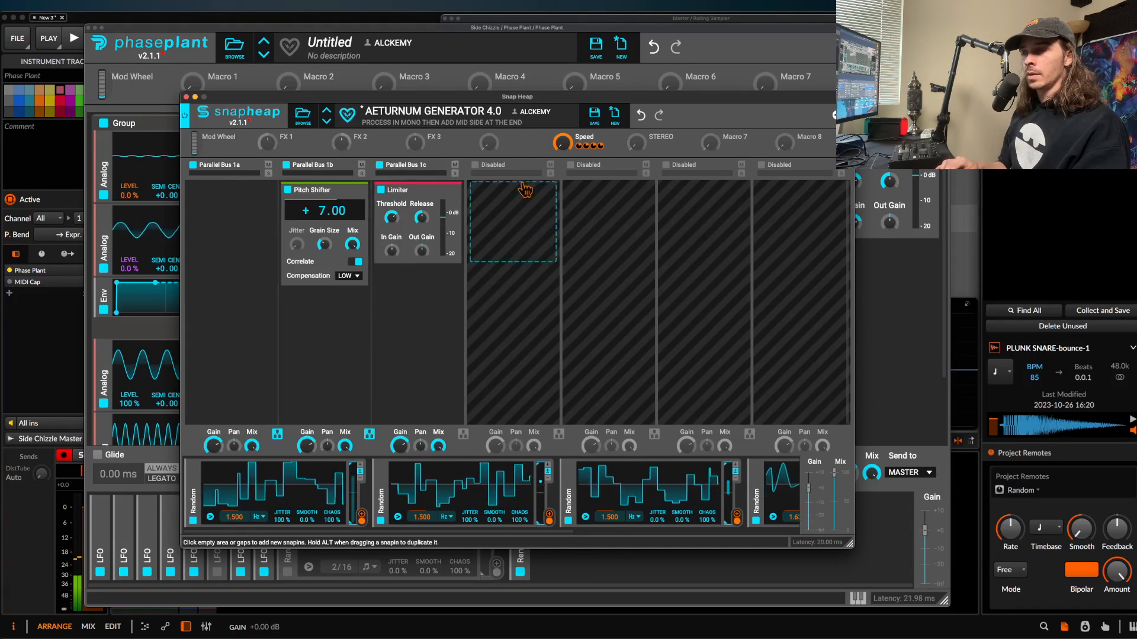
{"action": "left_click_drag", "start_coordinate": [426, 190], "coordinate": [489, 183]}
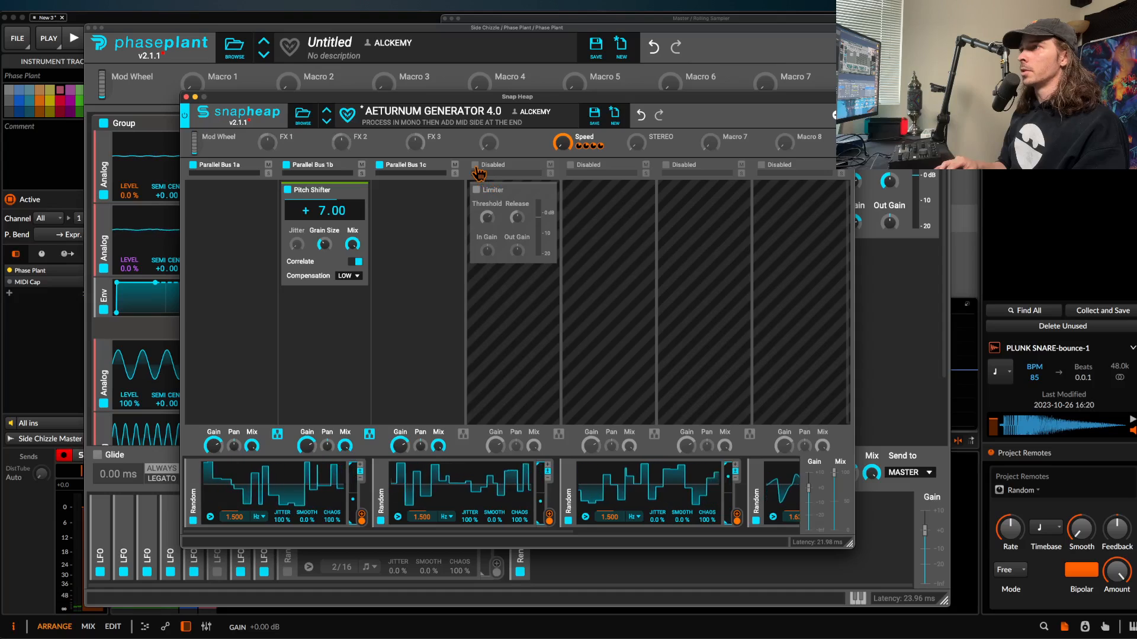
{"action": "left_click", "coordinate": [474, 166]}
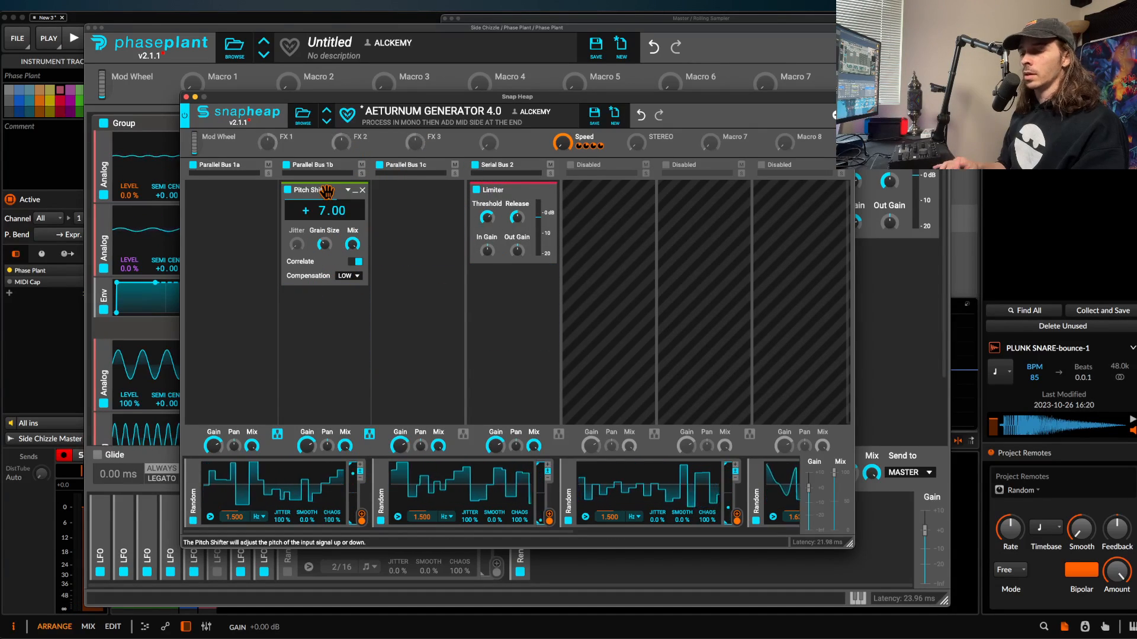
{"action": "left_click_drag", "start_coordinate": [326, 191], "coordinate": [417, 191]}
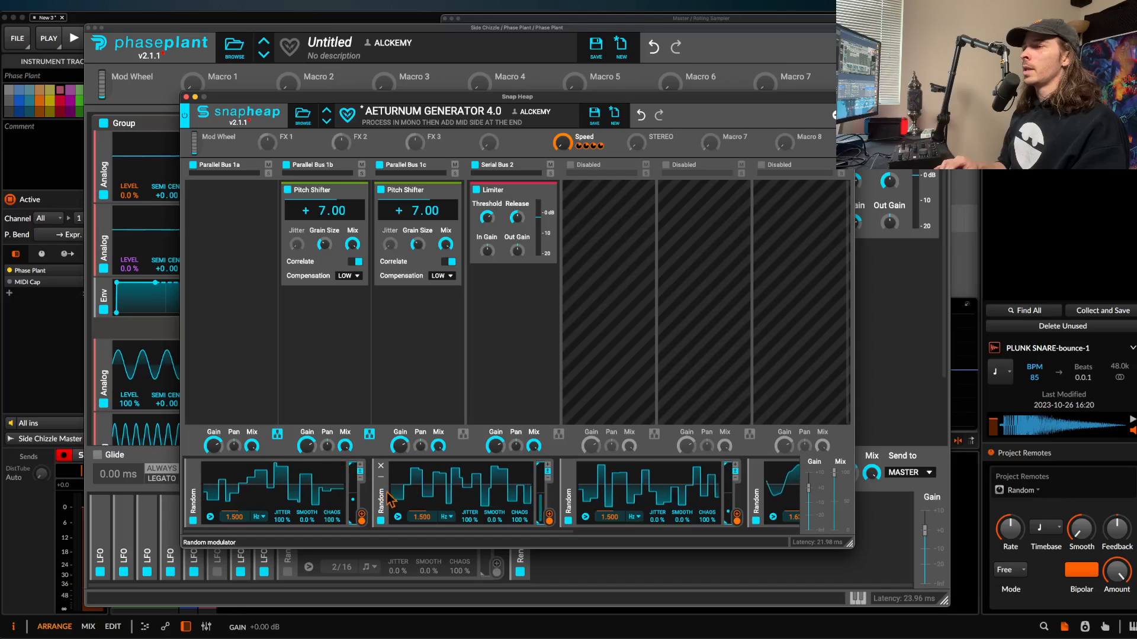
Remove all existing modulators from the Snap Heap and add a new LFO in their place.
{"action": "left_click", "coordinate": [194, 466]}
{"action": "left_click", "coordinate": [193, 466]}
{"action": "left_click", "coordinate": [194, 466]}
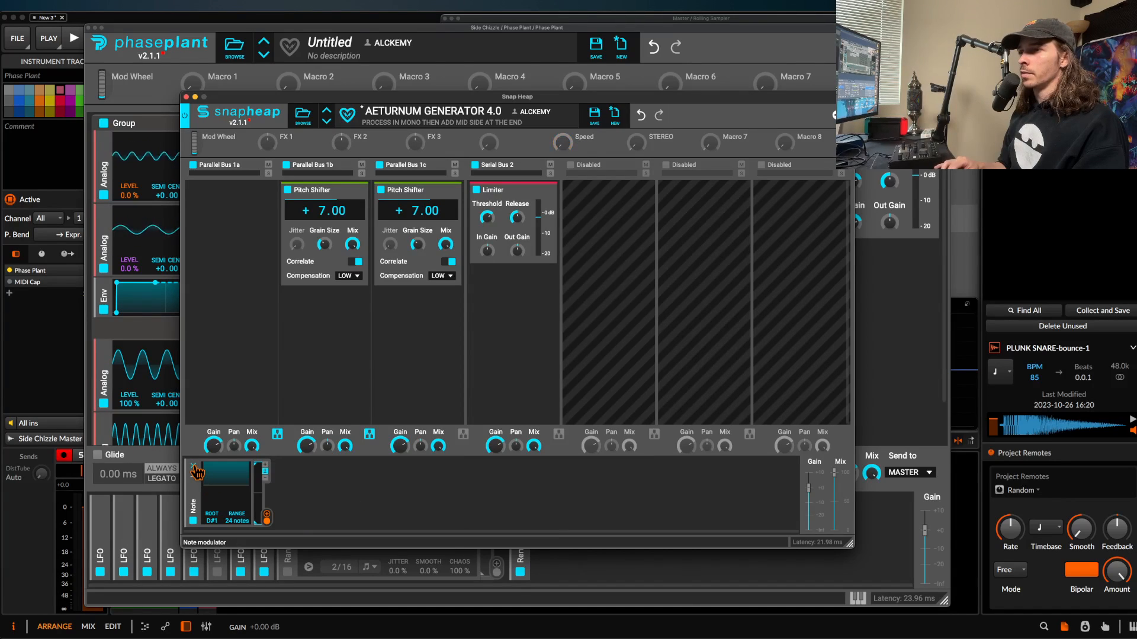
{"action": "left_click", "coordinate": [193, 466]}
{"action": "left_click", "coordinate": [195, 474]}
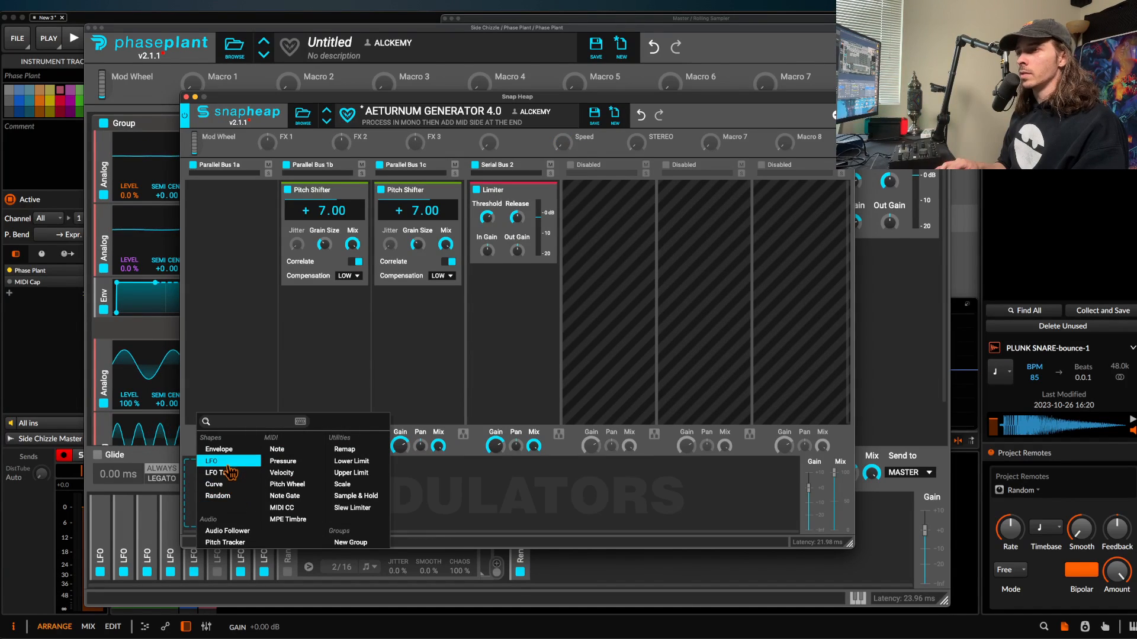
{"action": "left_click", "coordinate": [229, 465]}
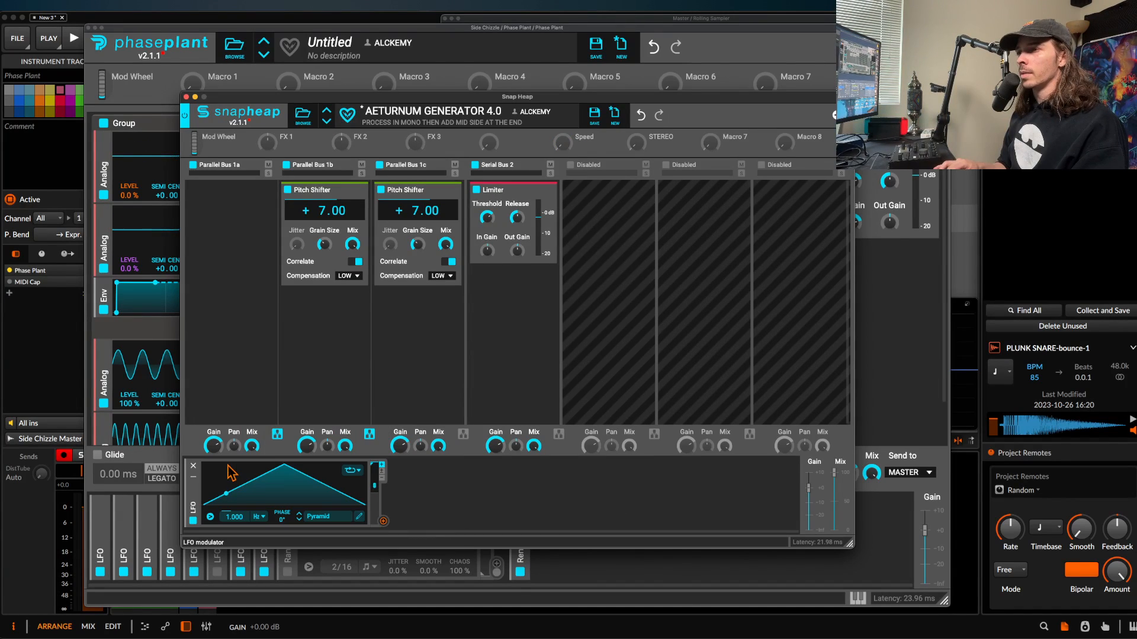
Redraw the LFO with grid snapping as eight equal steps at 75, 25, 100, 0, 25, 75, 25 and 75%.
{"action": "left_click", "coordinate": [360, 518]}
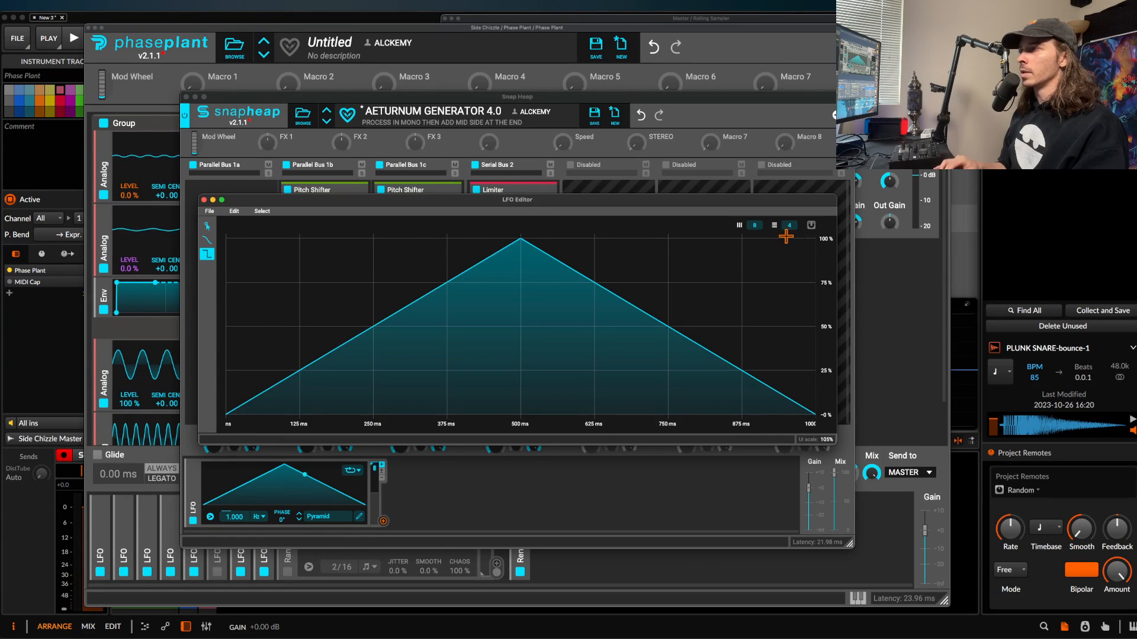
{"action": "left_click", "coordinate": [811, 225]}
{"action": "left_click", "coordinate": [259, 260]}
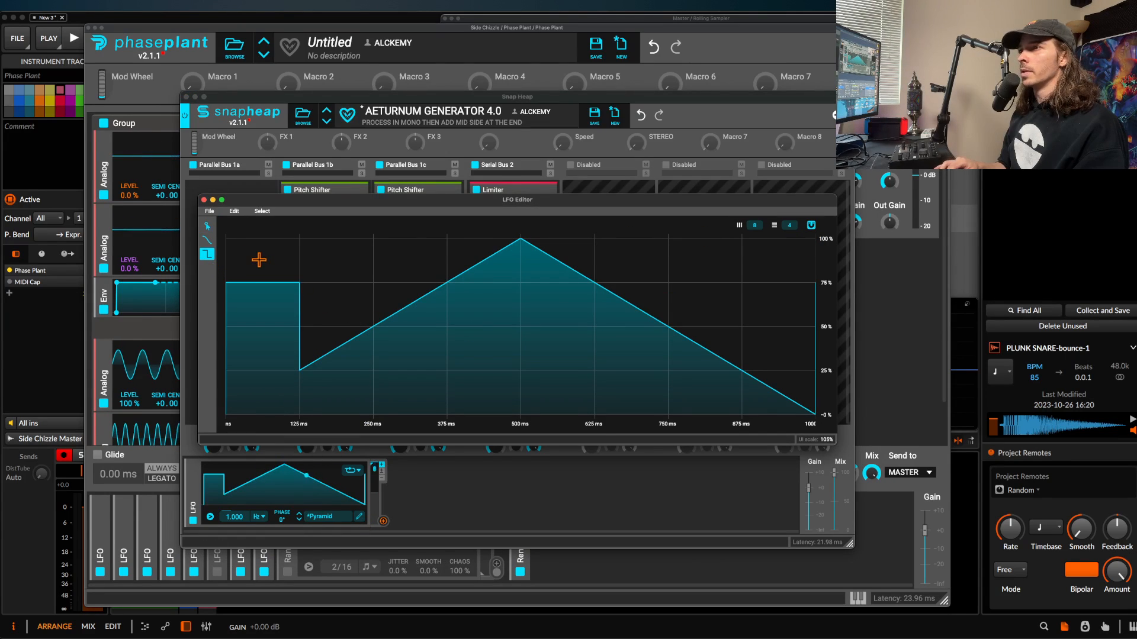
{"action": "left_click", "coordinate": [337, 279]}
{"action": "left_click", "coordinate": [348, 371]}
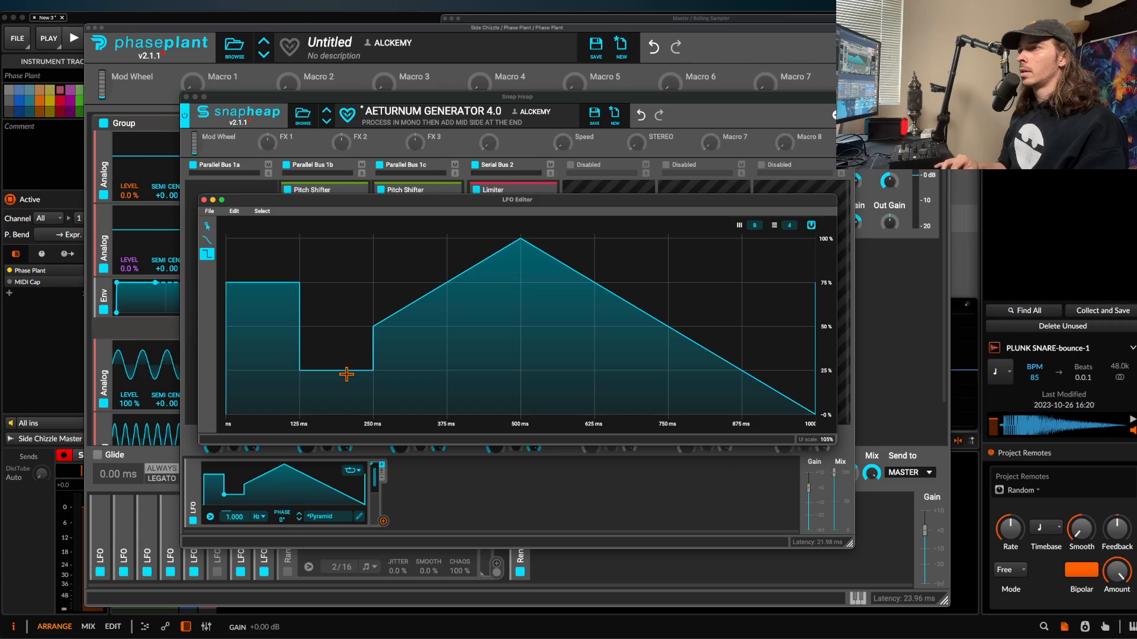
{"action": "left_click", "coordinate": [417, 250]}
{"action": "left_click", "coordinate": [476, 402]}
{"action": "left_click", "coordinate": [550, 364]}
{"action": "left_click", "coordinate": [645, 283]}
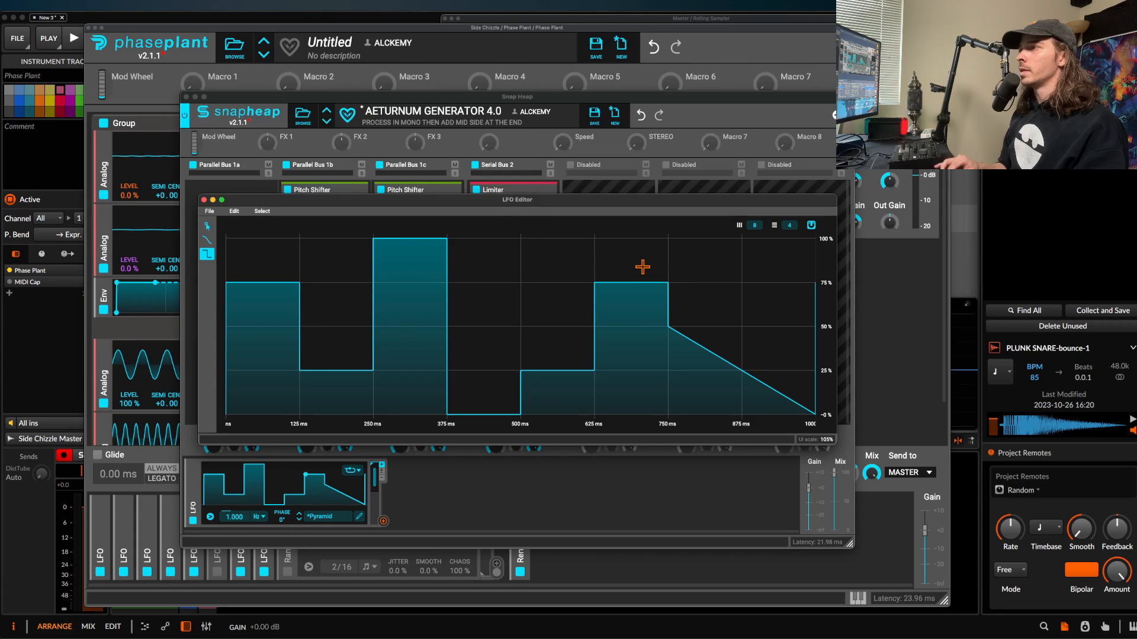
{"action": "left_click", "coordinate": [721, 379]}
{"action": "left_click", "coordinate": [775, 259]}
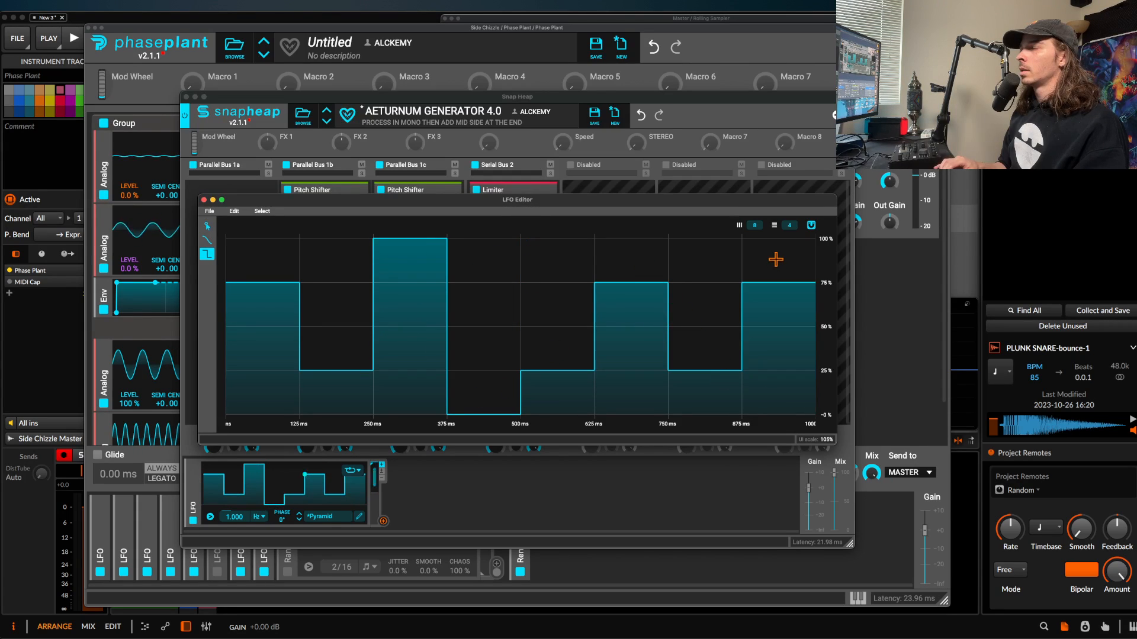
{"action": "left_click", "coordinate": [204, 199]}
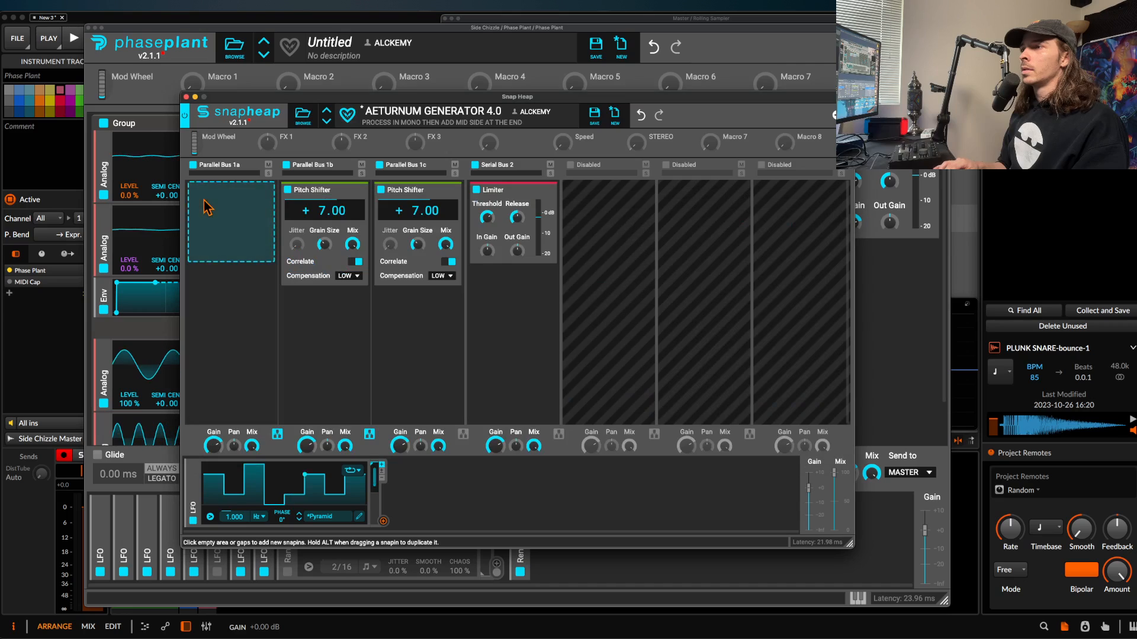
Assign the LFO to the Gain of Parallel Buses 1b and 1c and switch its rate to tempo sync.
{"action": "left_click_drag", "start_coordinate": [384, 525], "coordinate": [402, 469]}
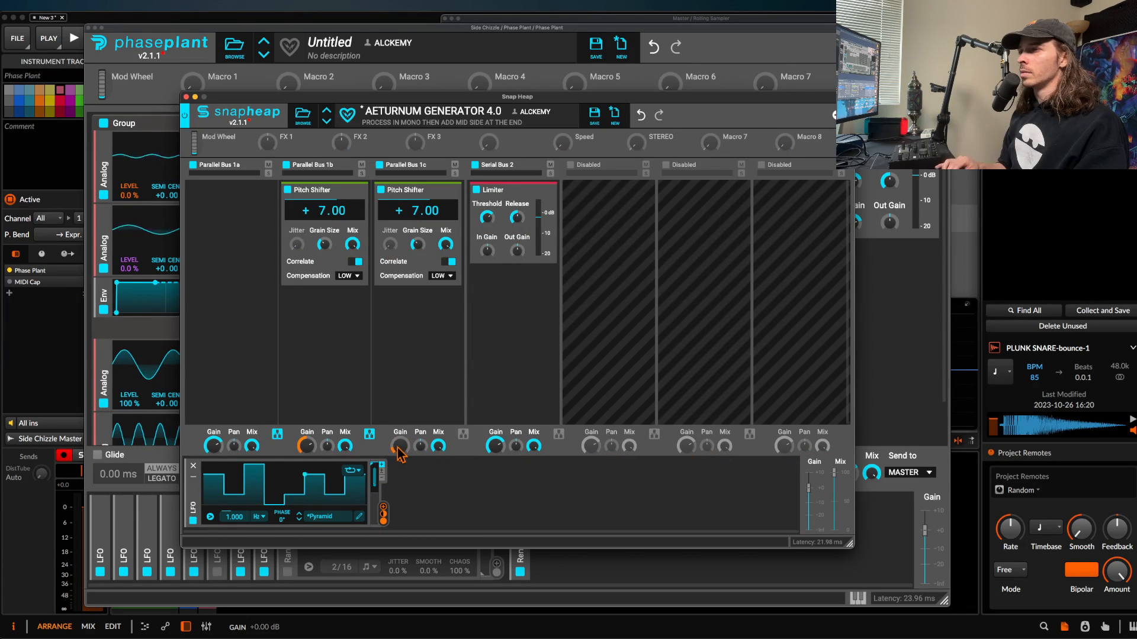
{"action": "left_click", "coordinate": [260, 518]}
{"action": "left_click", "coordinate": [272, 527]}
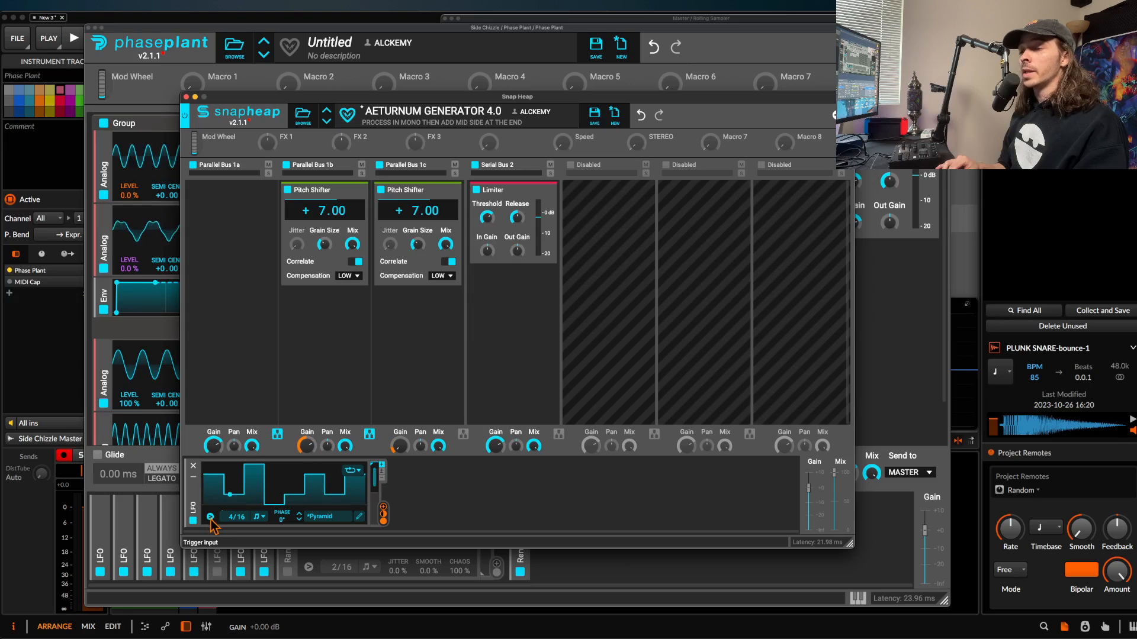
Set the Snap Heap LFO's Note Trigger to always trigger from note on.
{"action": "left_click", "coordinate": [210, 517]}
{"action": "mouse_move", "coordinate": [246, 572]}
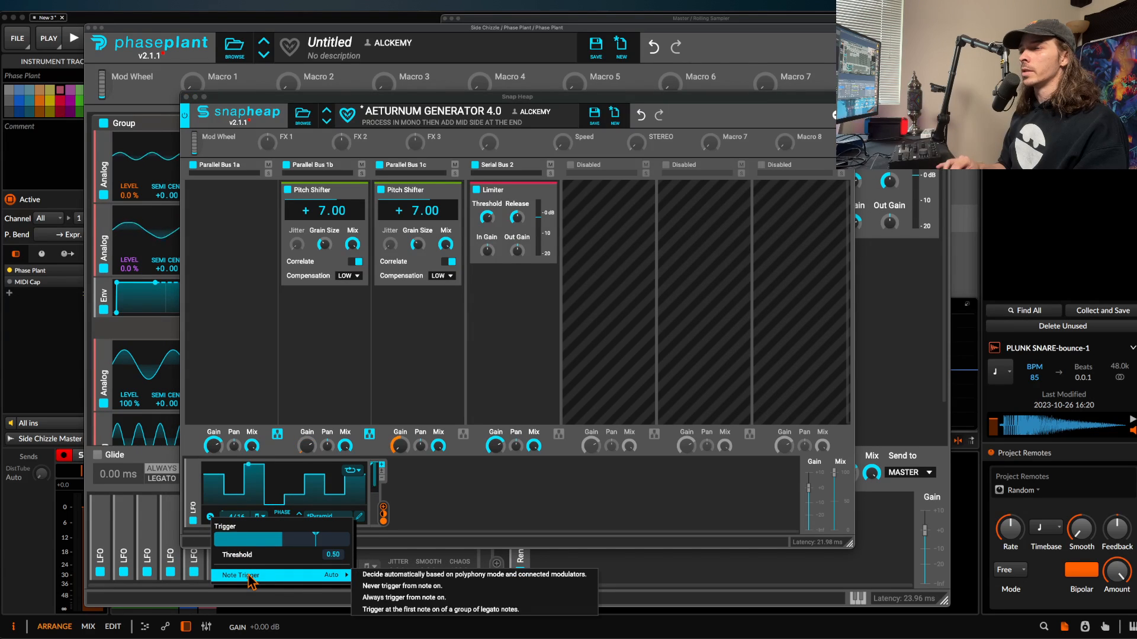
{"action": "left_click", "coordinate": [374, 596]}
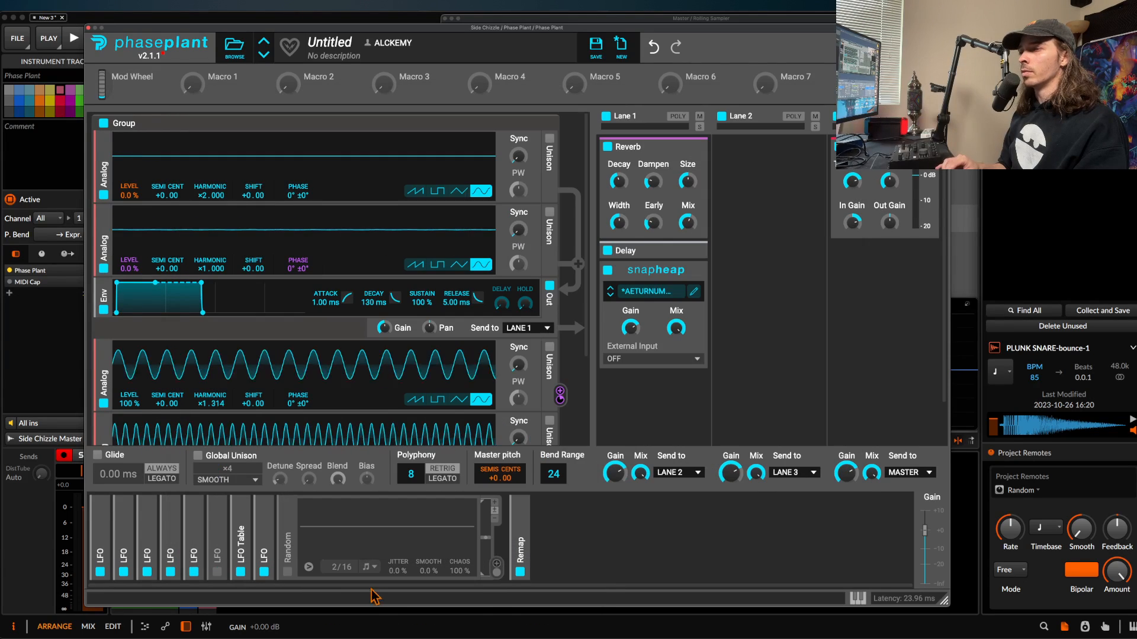
Reopen the Snap Heap editor, set the LFO rate to 8/4 and the Pitch Shifter in Parallel Bus 1c to +19.00.
{"action": "left_click", "coordinate": [688, 292]}
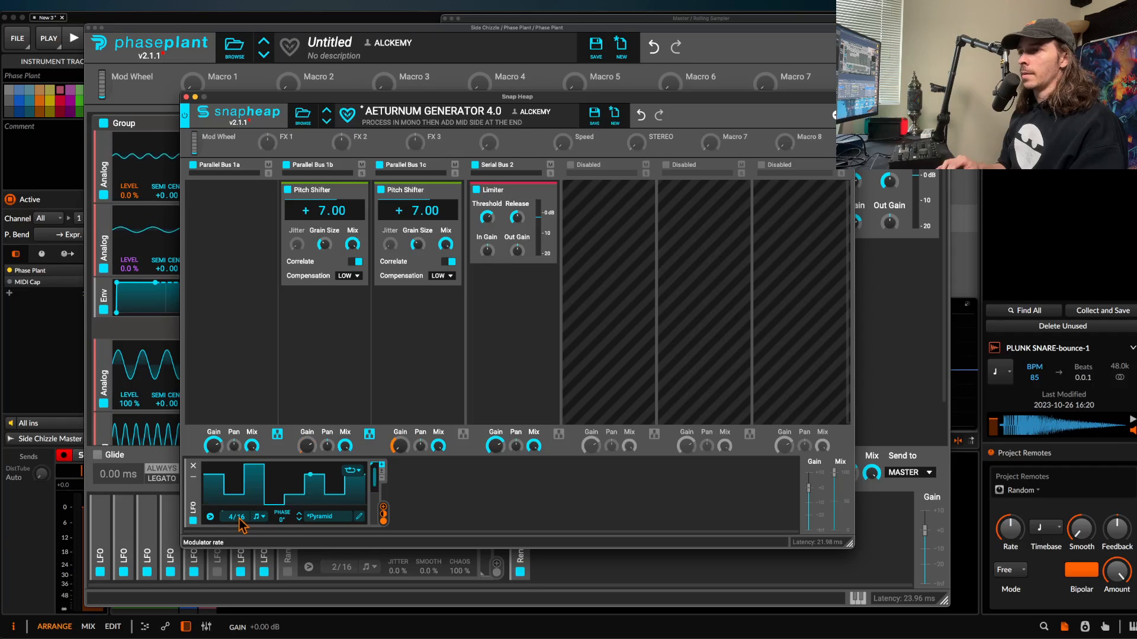
{"action": "left_click_drag", "start_coordinate": [237, 517], "coordinate": [233, 527]}
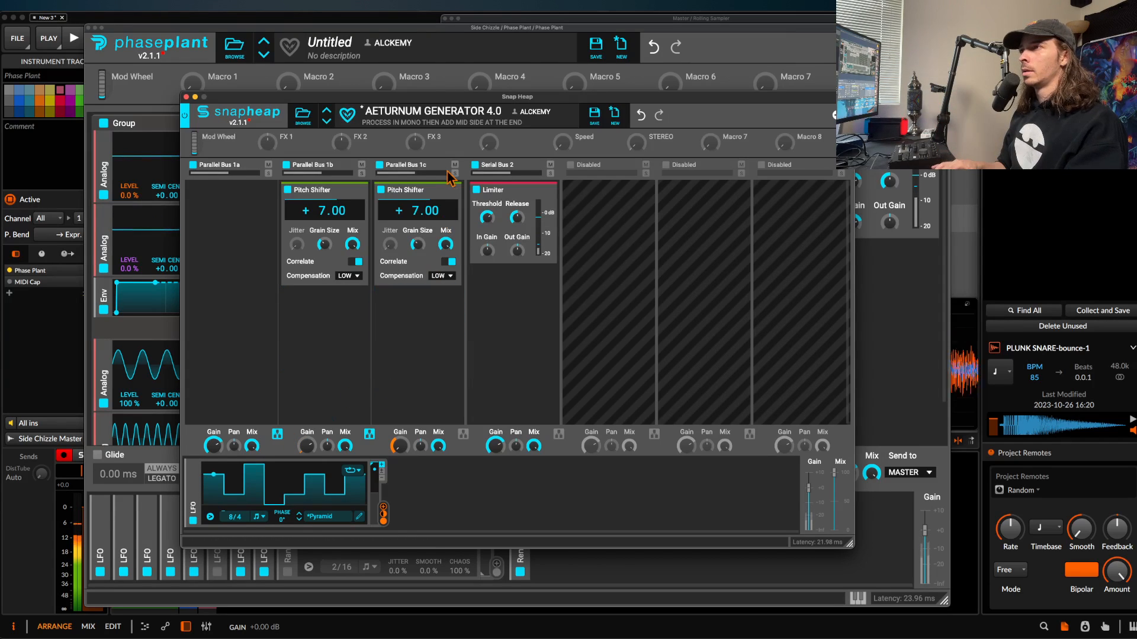
{"action": "left_click_drag", "start_coordinate": [417, 210], "coordinate": [418, 177]}
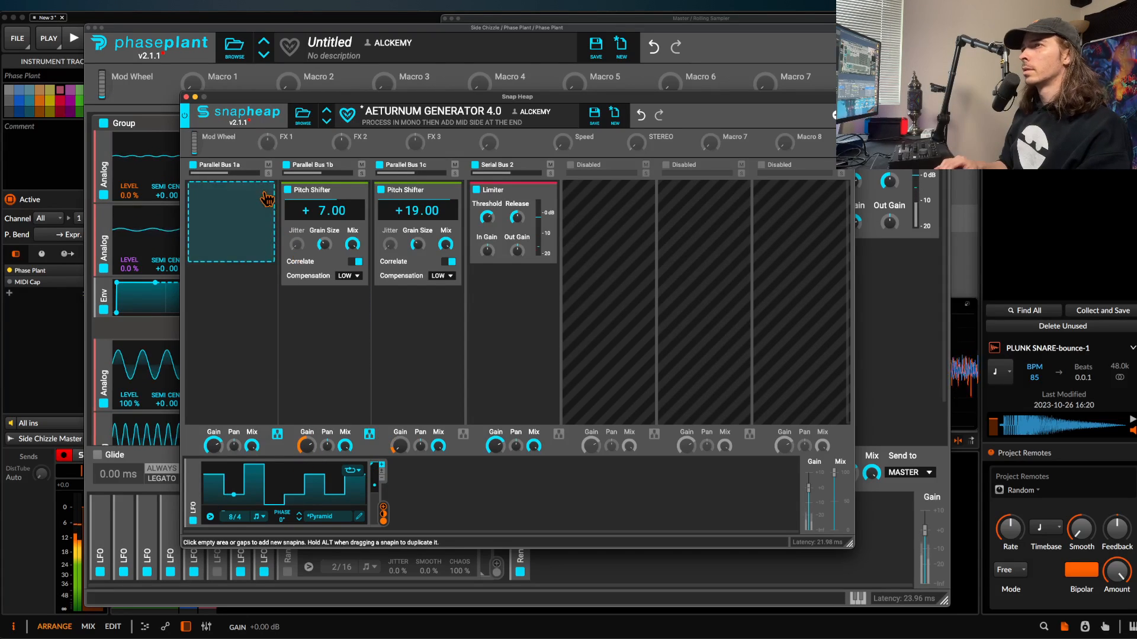
Move the Snap Heap above the Reverb in Lane 1 and assign Macro 2 to its Mix.
{"action": "left_click", "coordinate": [186, 97]}
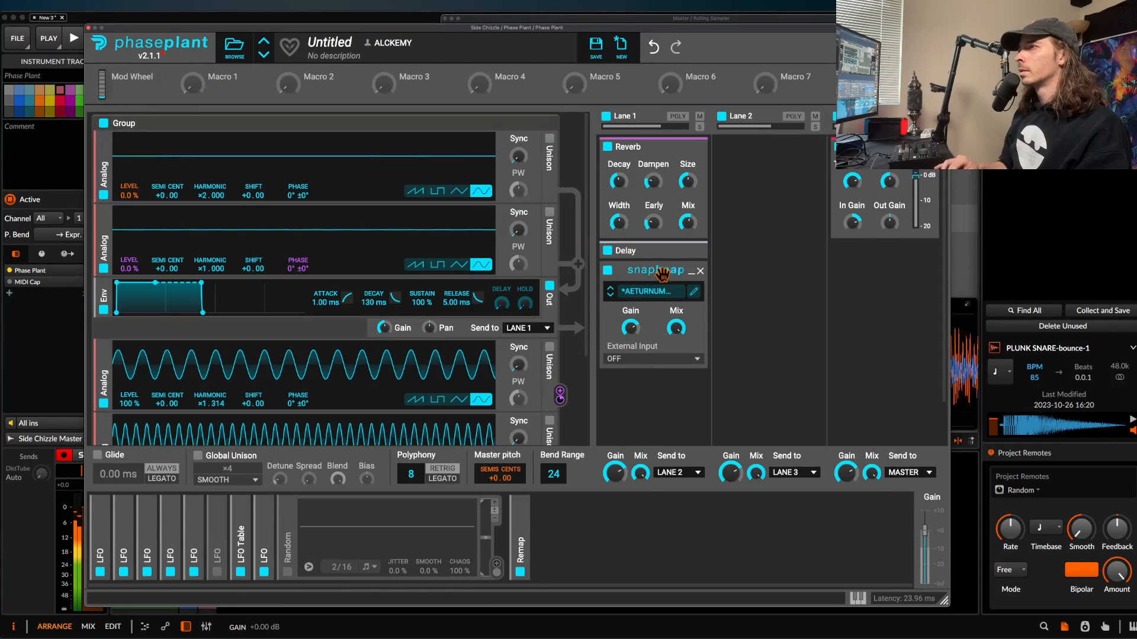
{"action": "left_click_drag", "start_coordinate": [656, 287], "coordinate": [659, 183]}
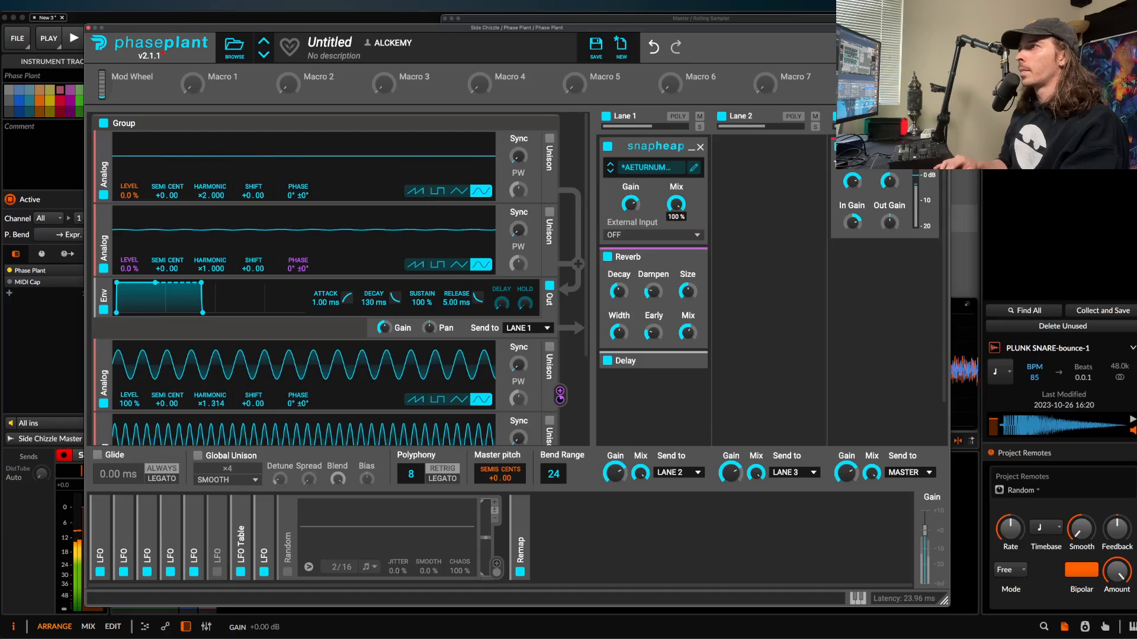
{"action": "left_click_drag", "start_coordinate": [288, 83], "coordinate": [676, 204]}
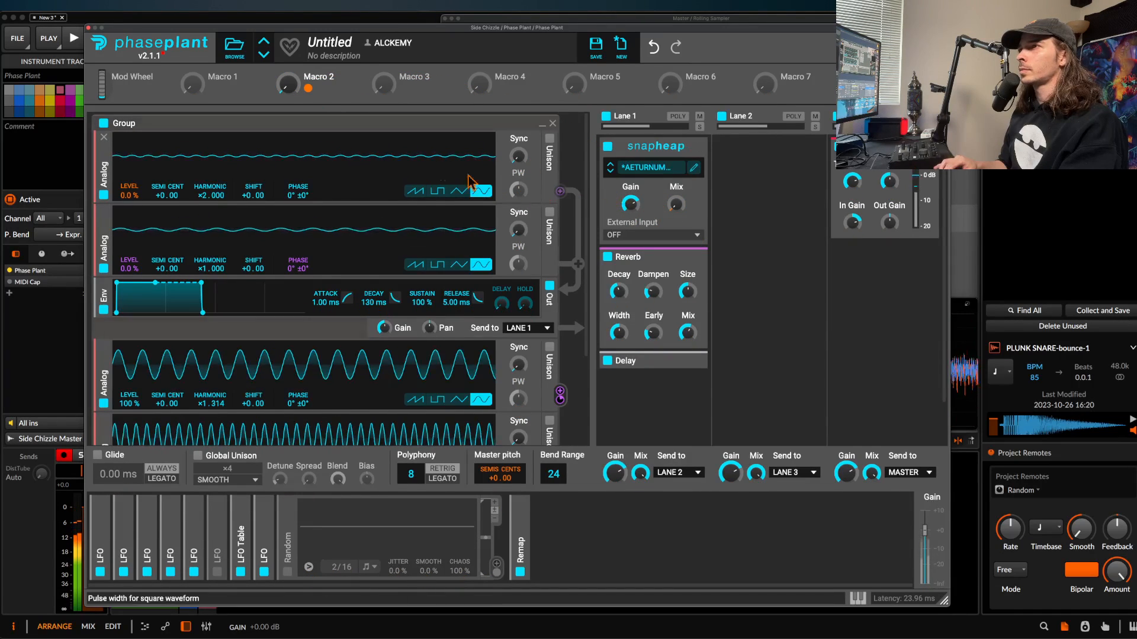